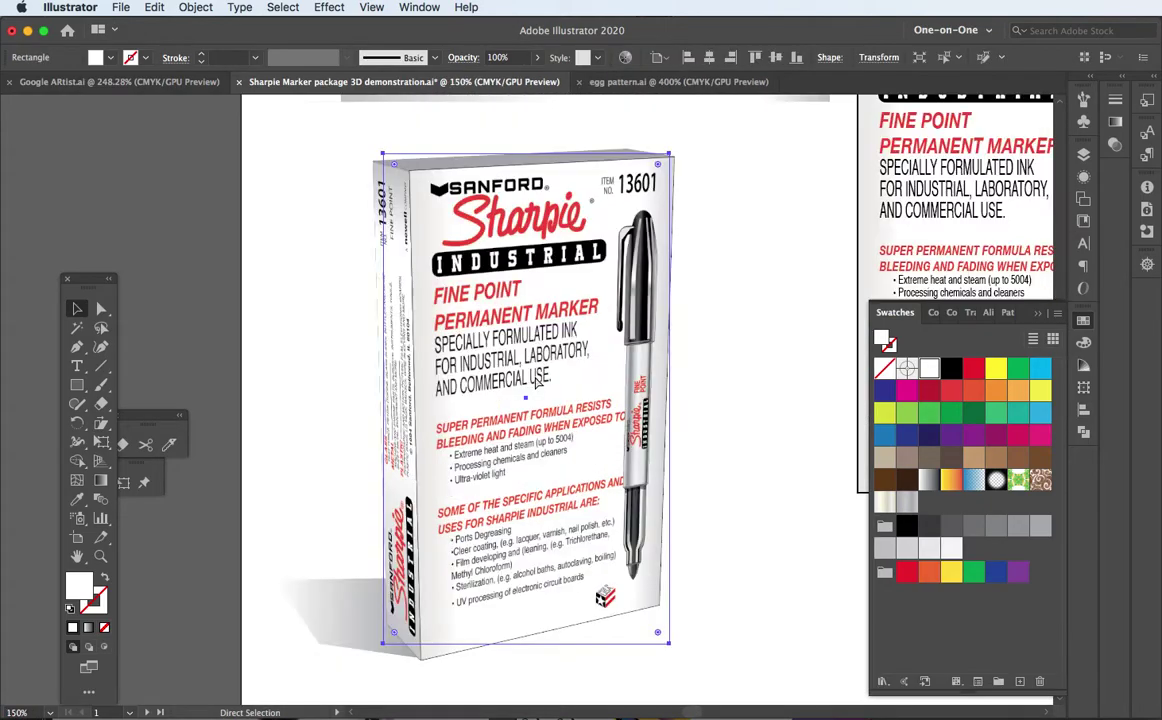
Review the 3D Extrude & Bevel and Map Art settings of the marker box, then close them without applying changes
key(v)
click(703, 270)
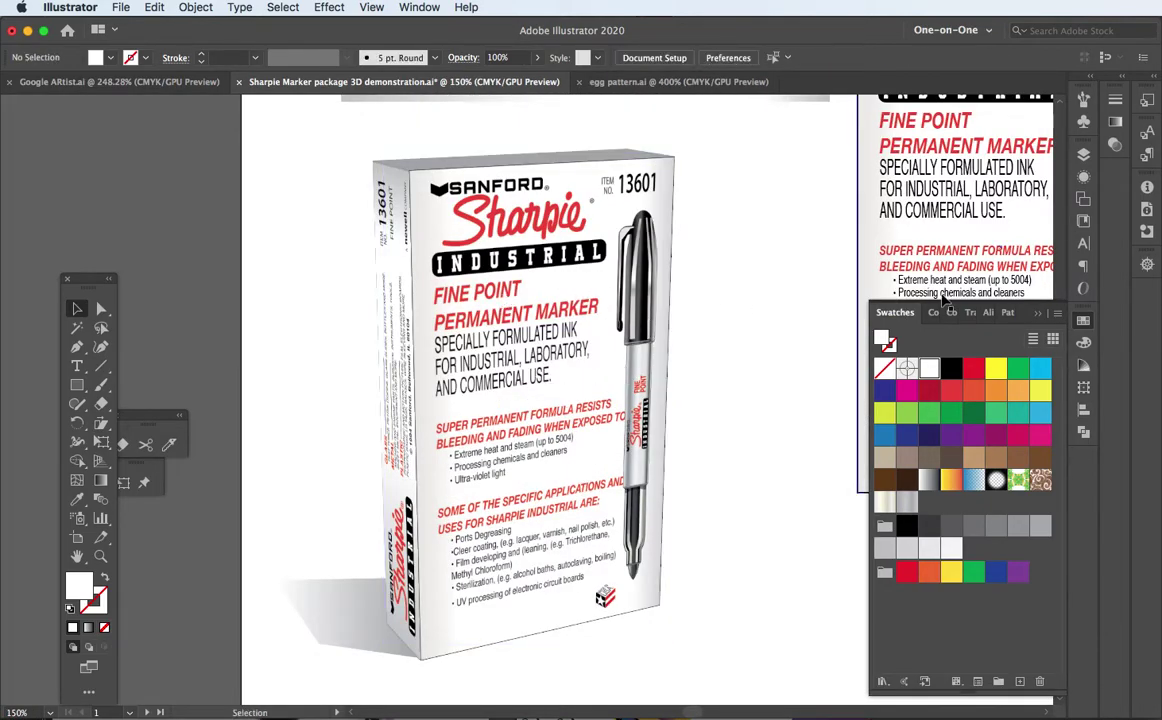
click(1083, 178)
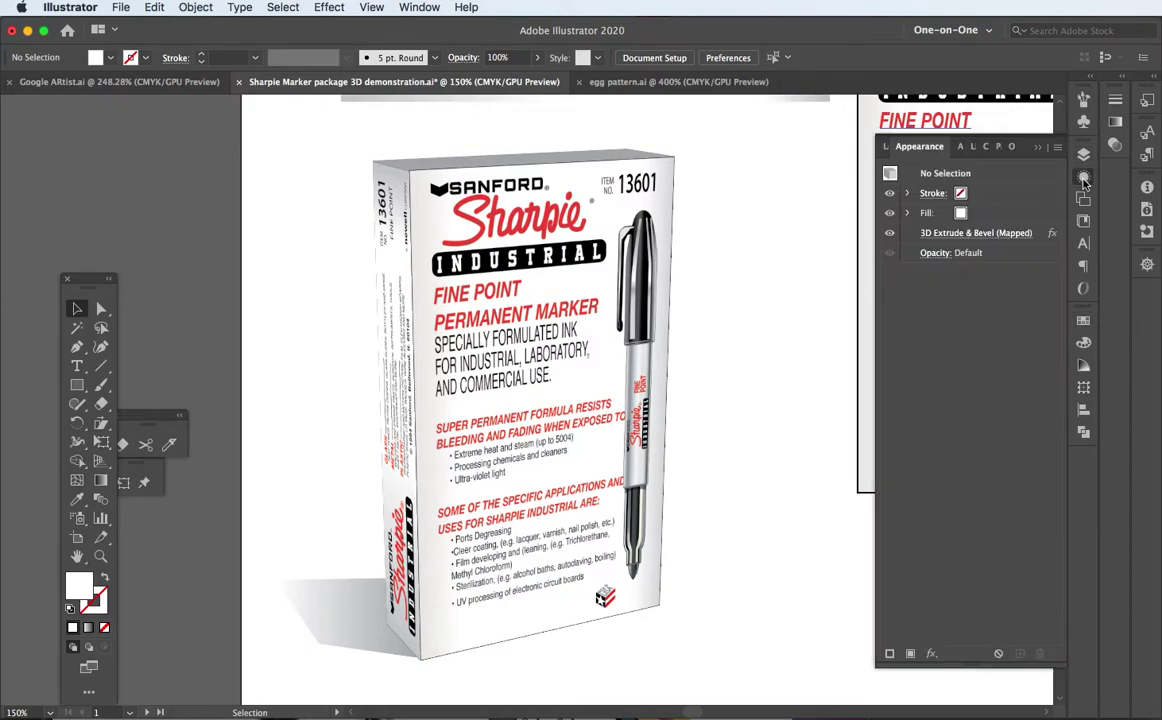
click(972, 234)
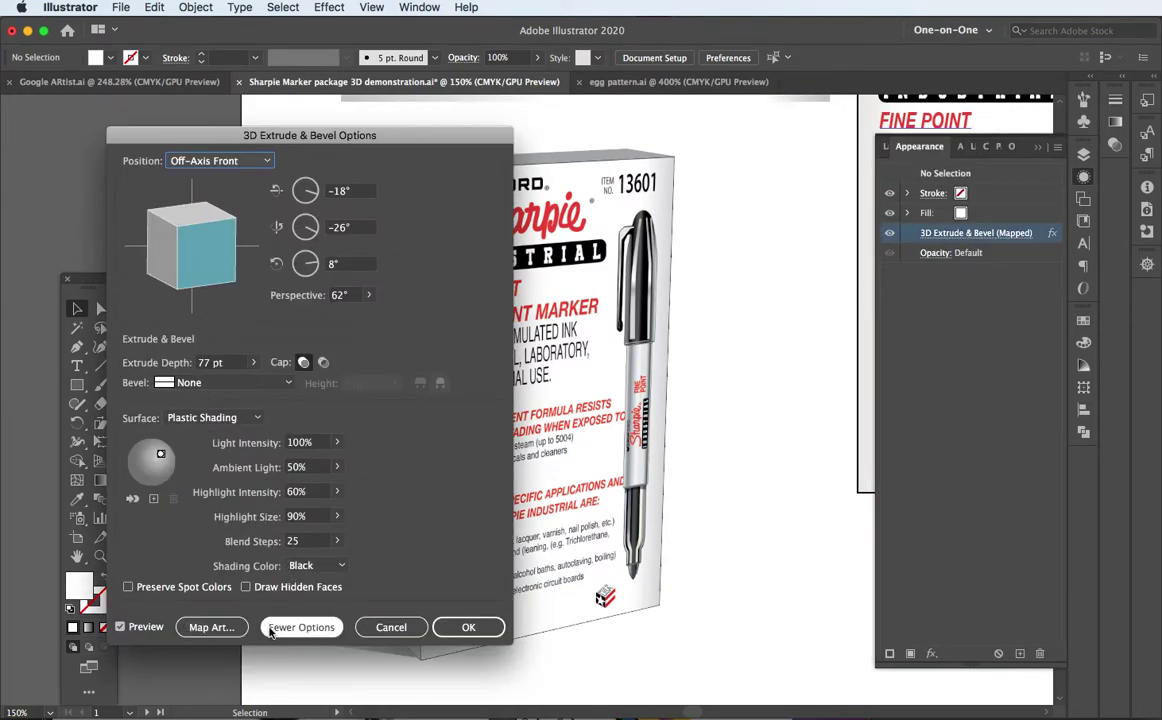
click(211, 628)
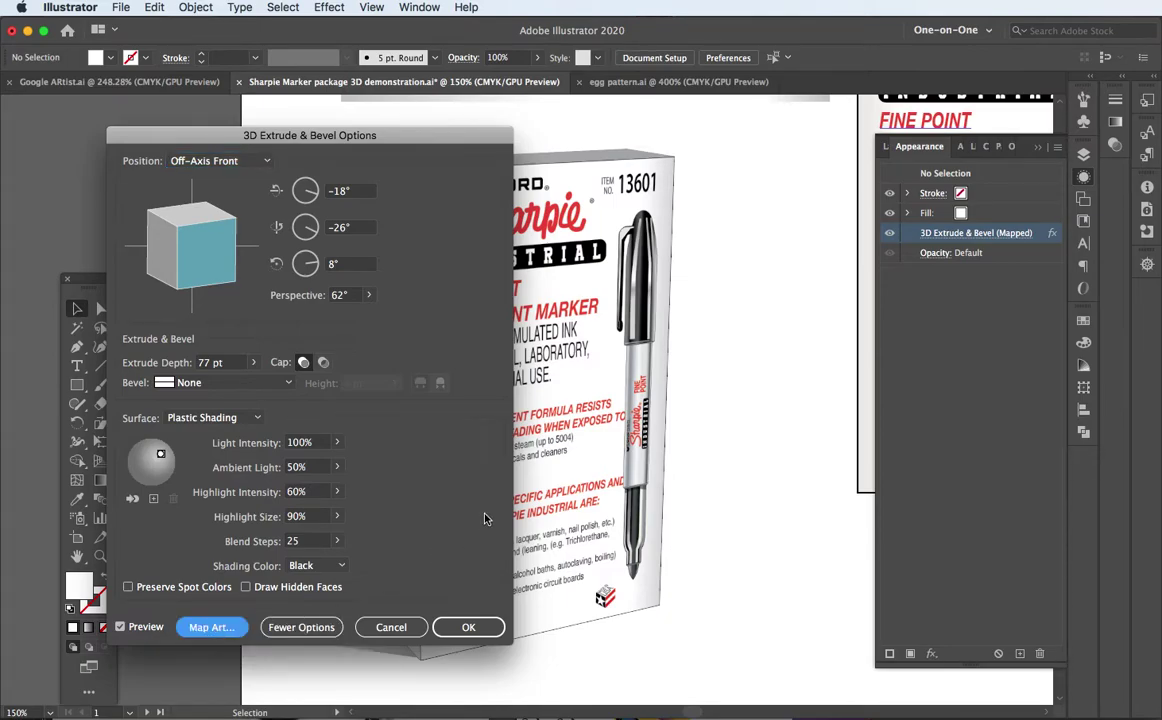
click(413, 628)
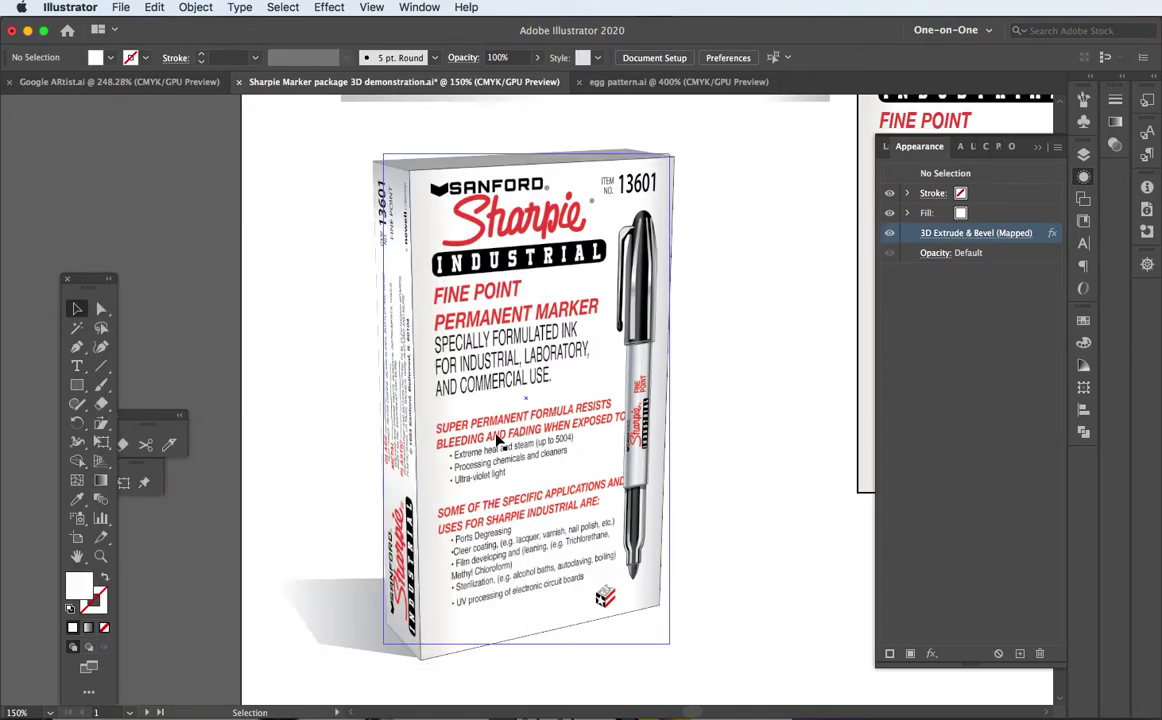
Place an instance of the "front sample 2" symbol on the empty canvas left of the artboard
scroll(528, 401, down, 1)
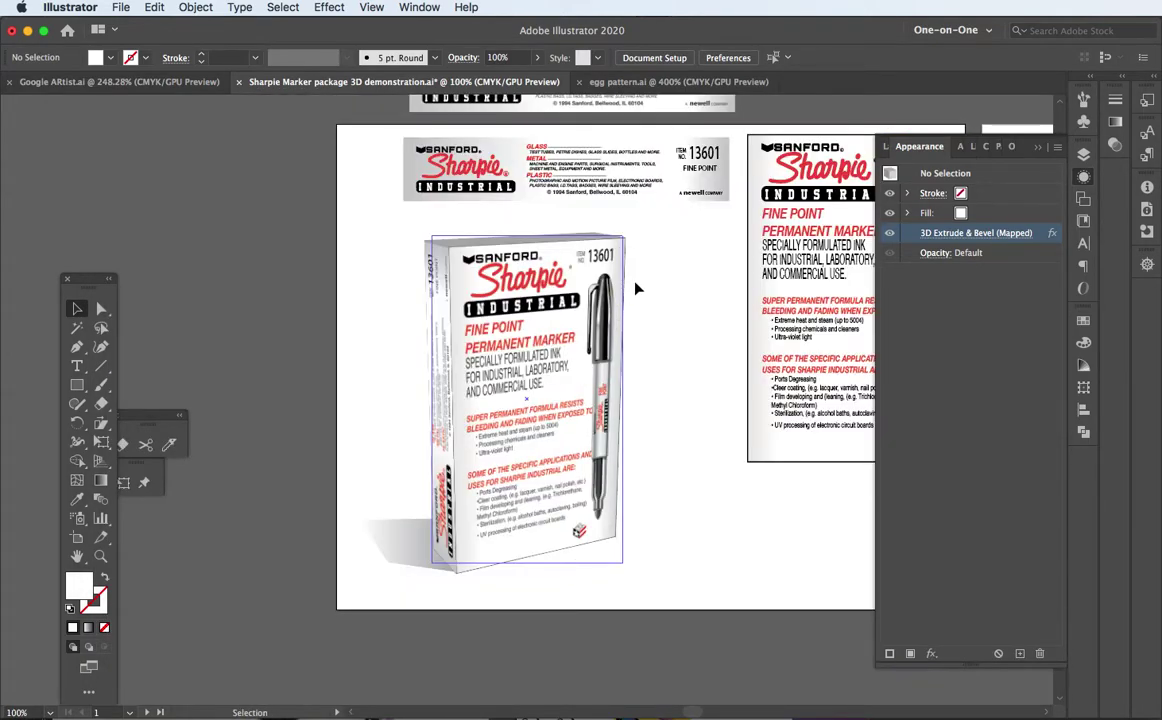
click(783, 247)
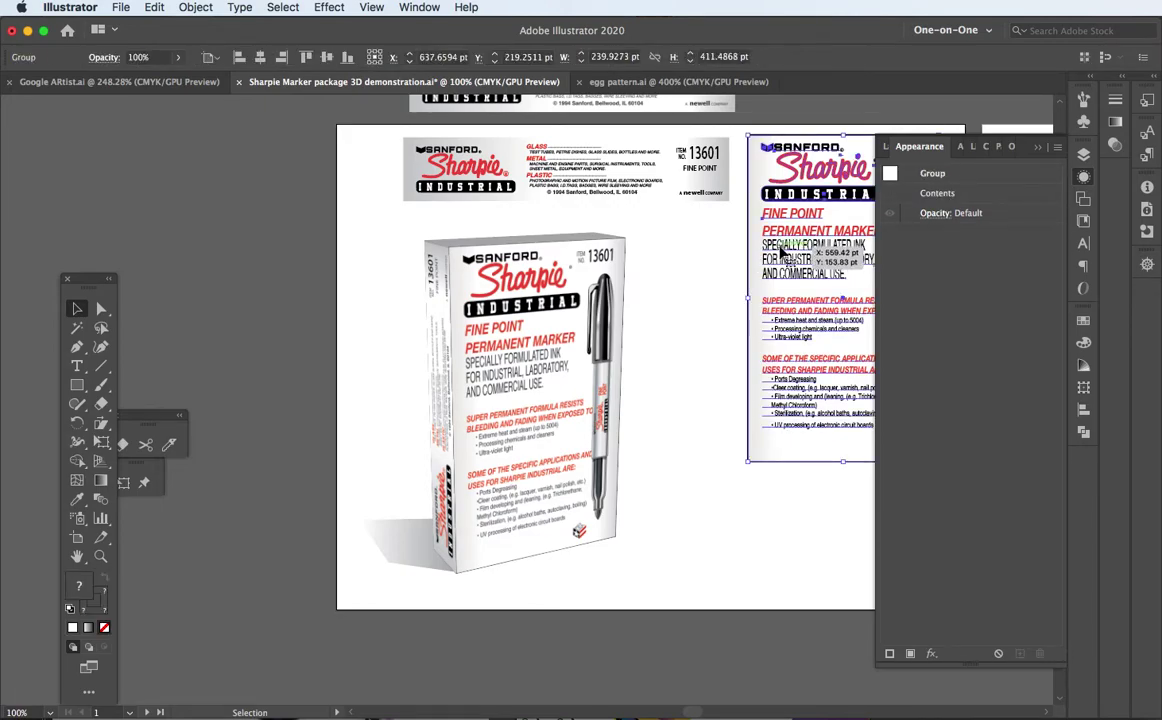
key(super+equal)
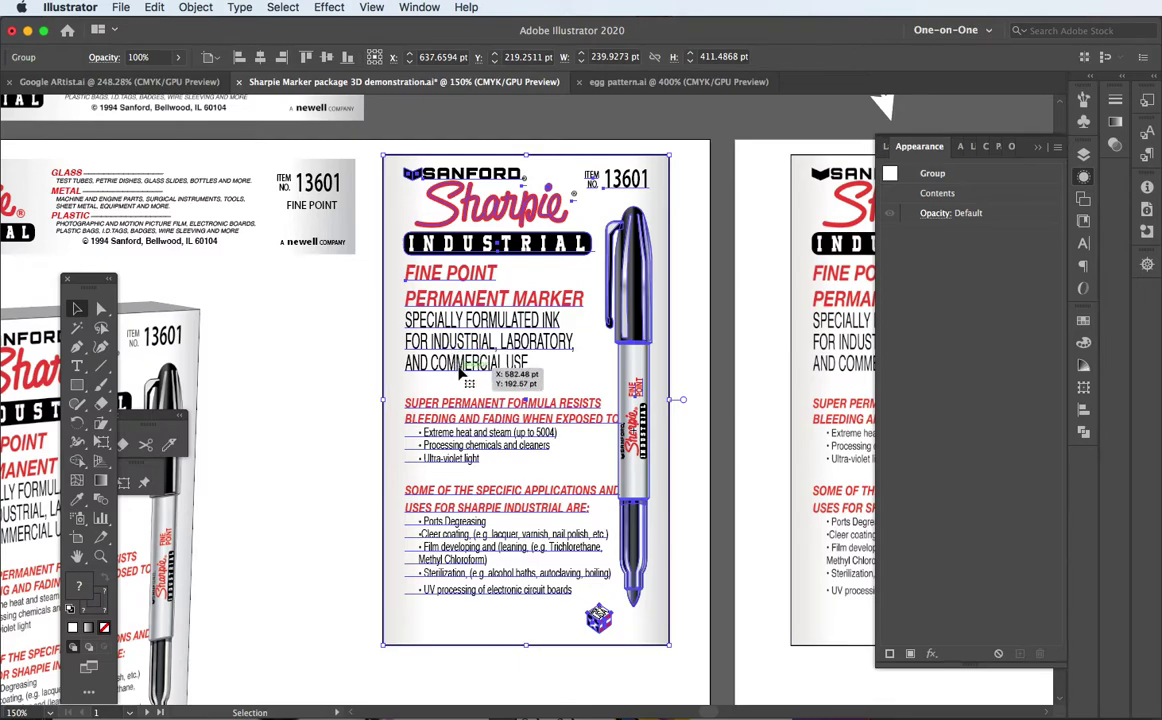
key(super+1)
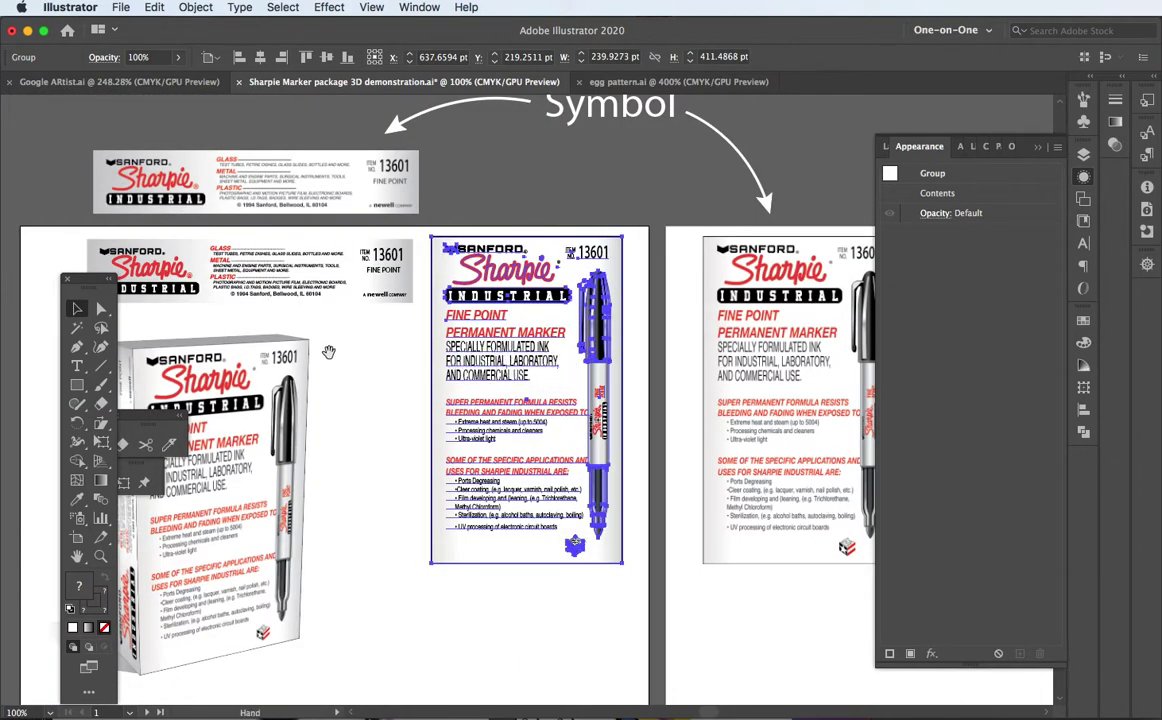
drag(327, 350, 667, 353)
key(v)
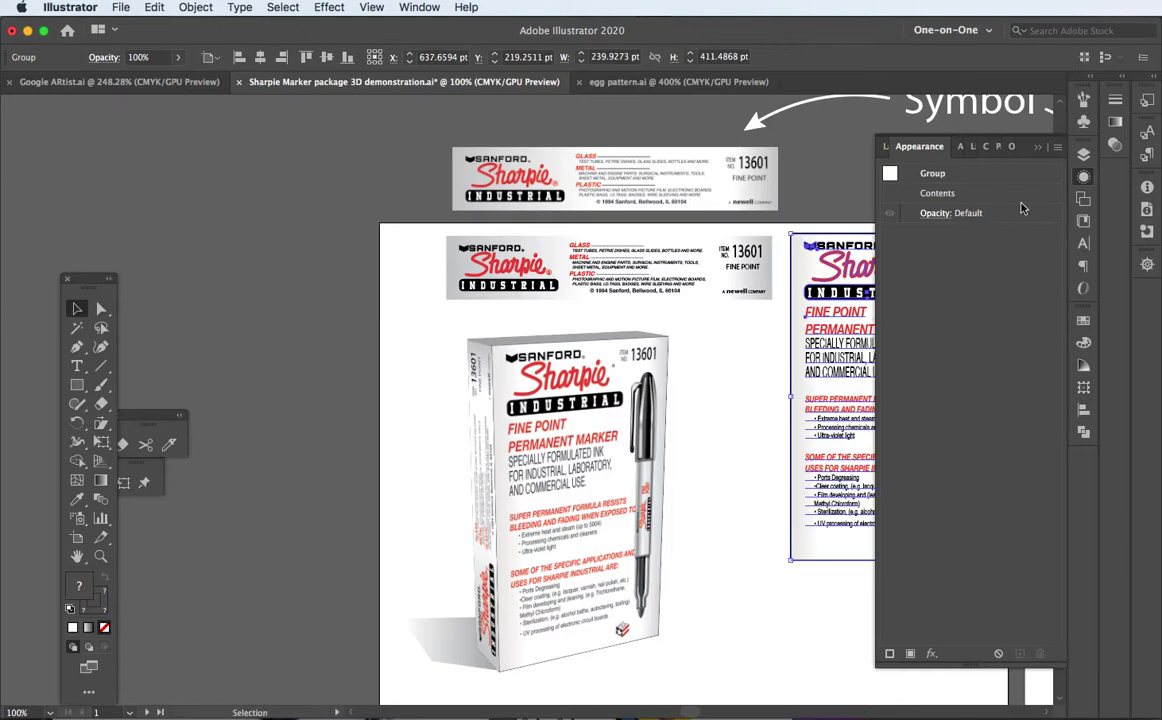
click(1086, 123)
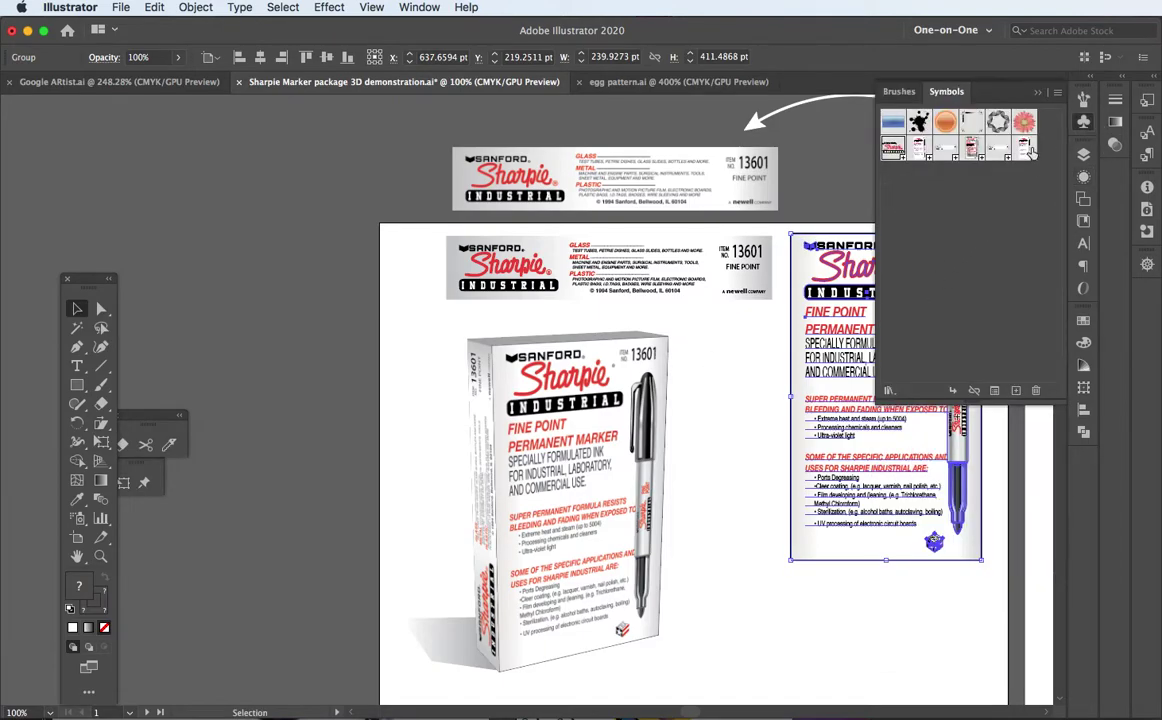
drag(1028, 150, 283, 273)
drag(202, 305, 203, 306)
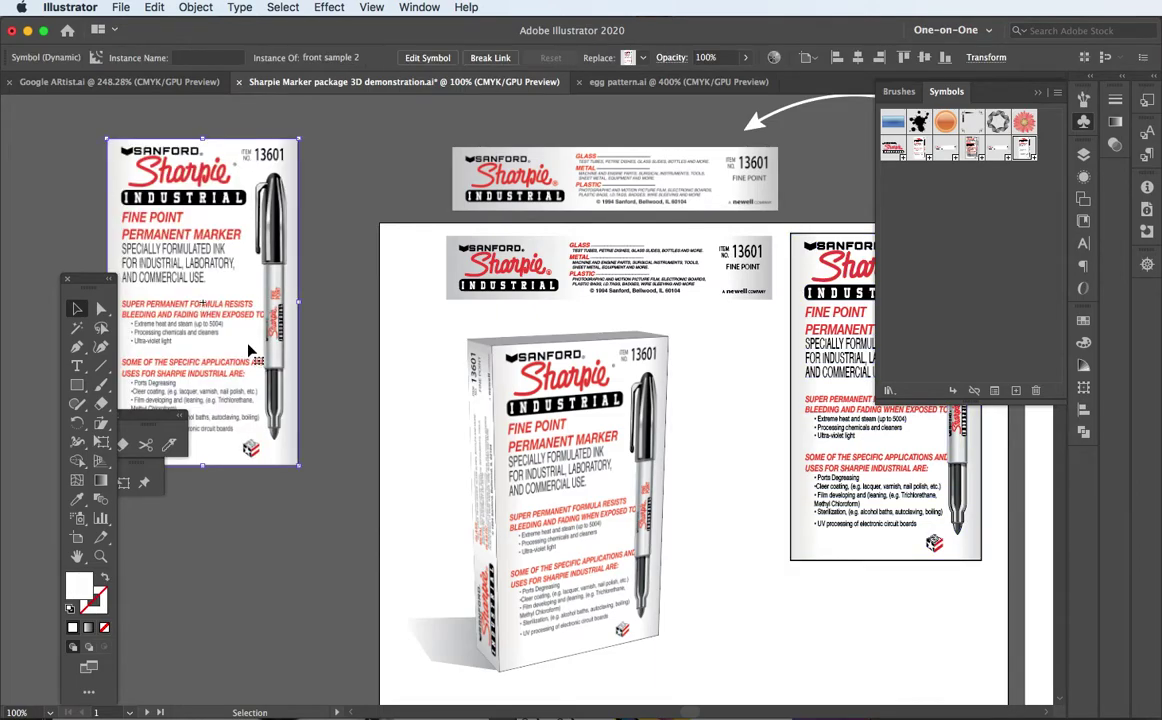
Place an instance of the "sample side" symbol above and to the left of the placed front panel
key(space)
drag(247, 348, 497, 462)
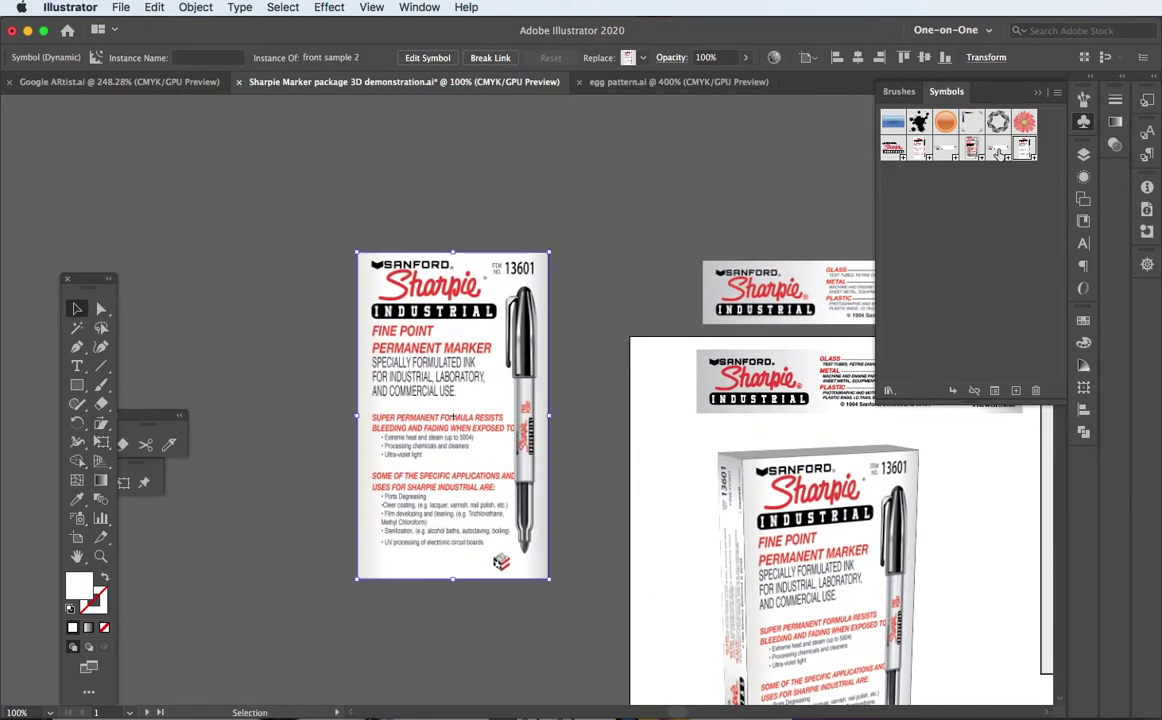
drag(1000, 152, 220, 211)
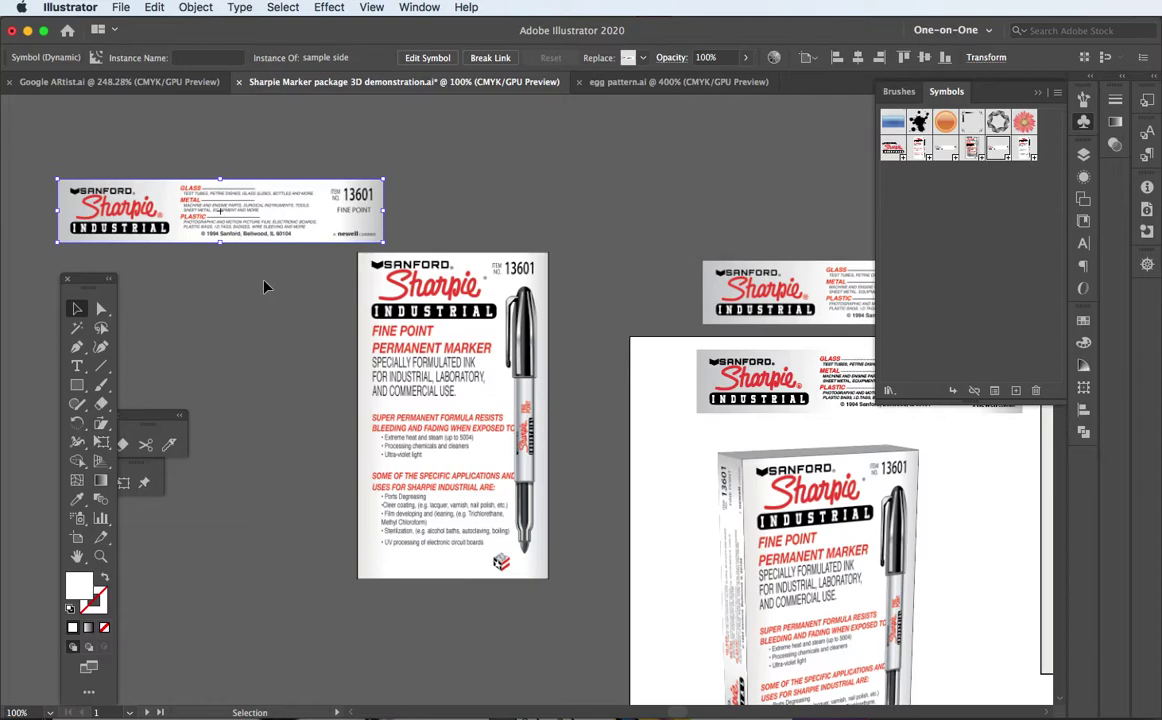
Select the front panel symbol instance placed outside the artboard
click(363, 318)
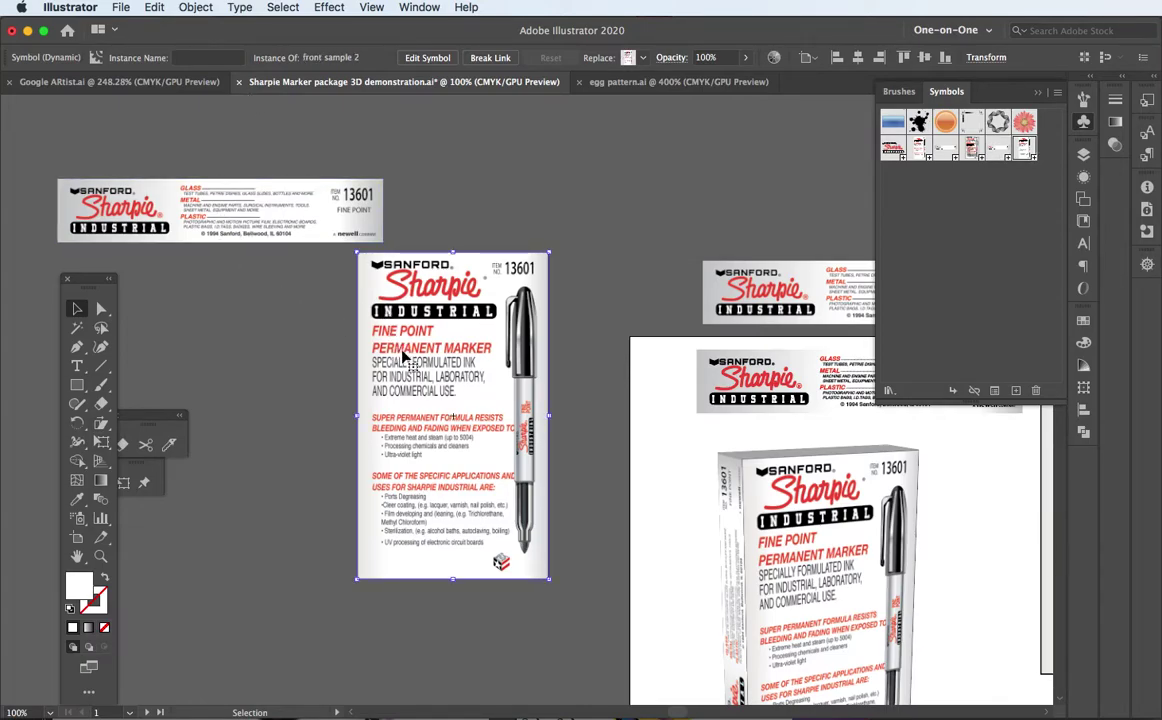
key(a)
key(super+equal)
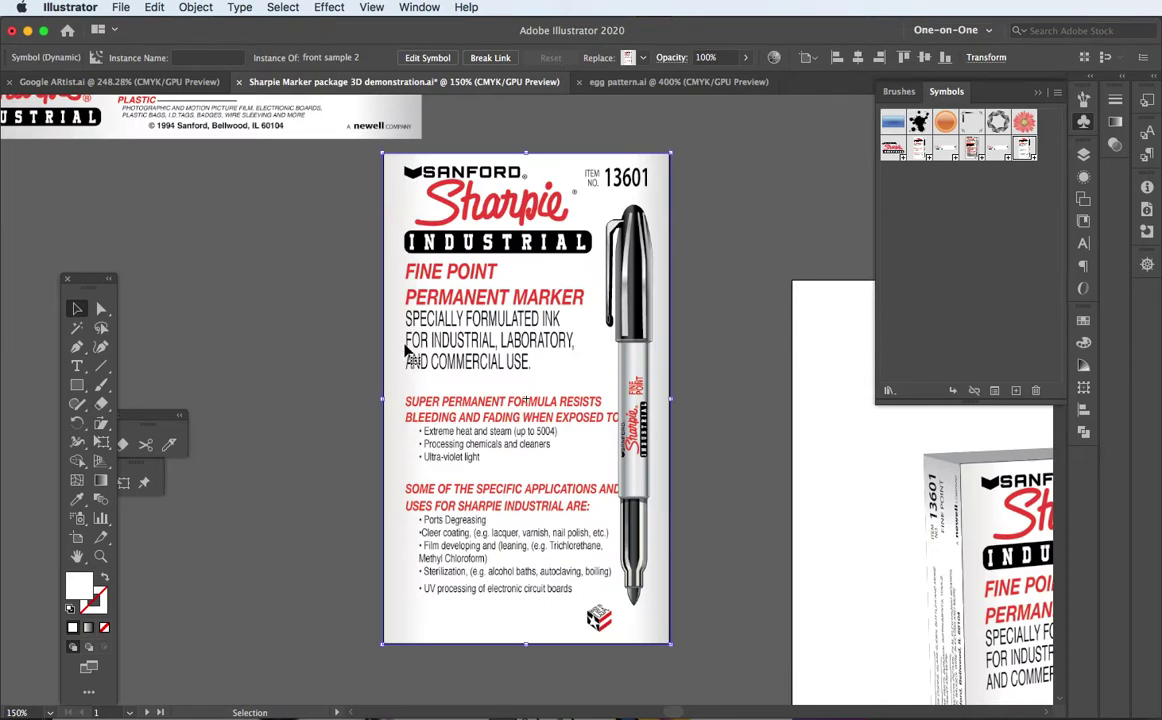
Try an envelope warp on the front panel with the Flag style, 20% bend and -30% horizontal distortion
click(199, 9)
mouse_move(242, 424)
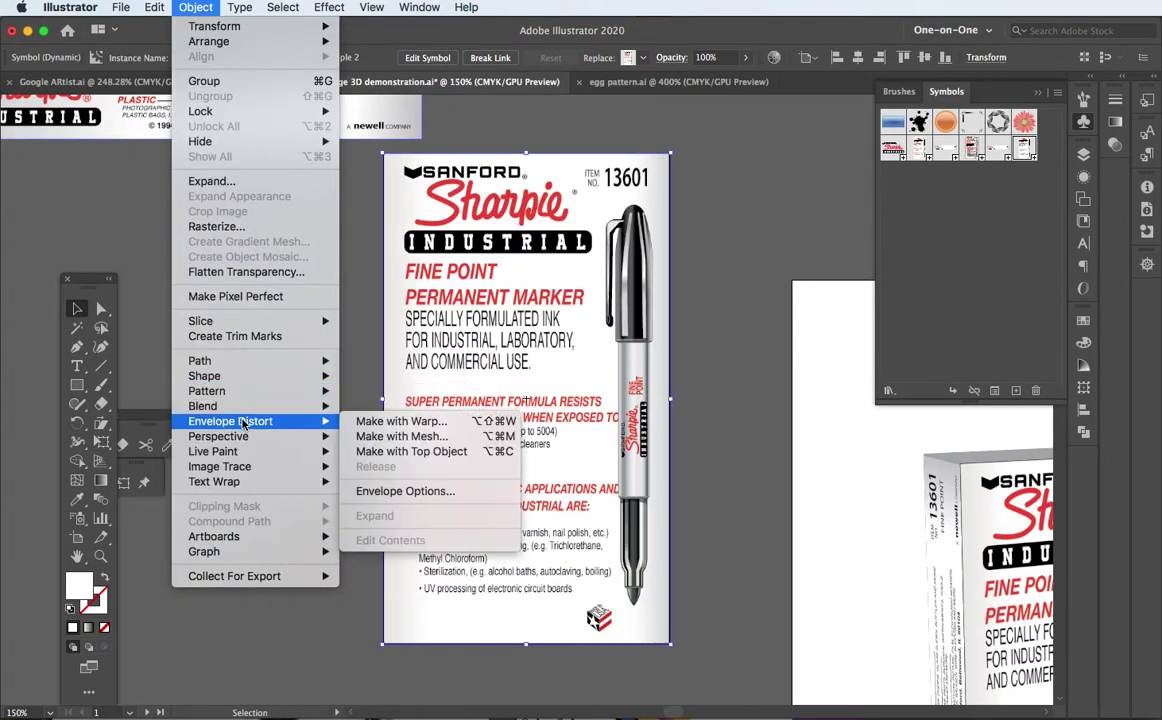
click(363, 423)
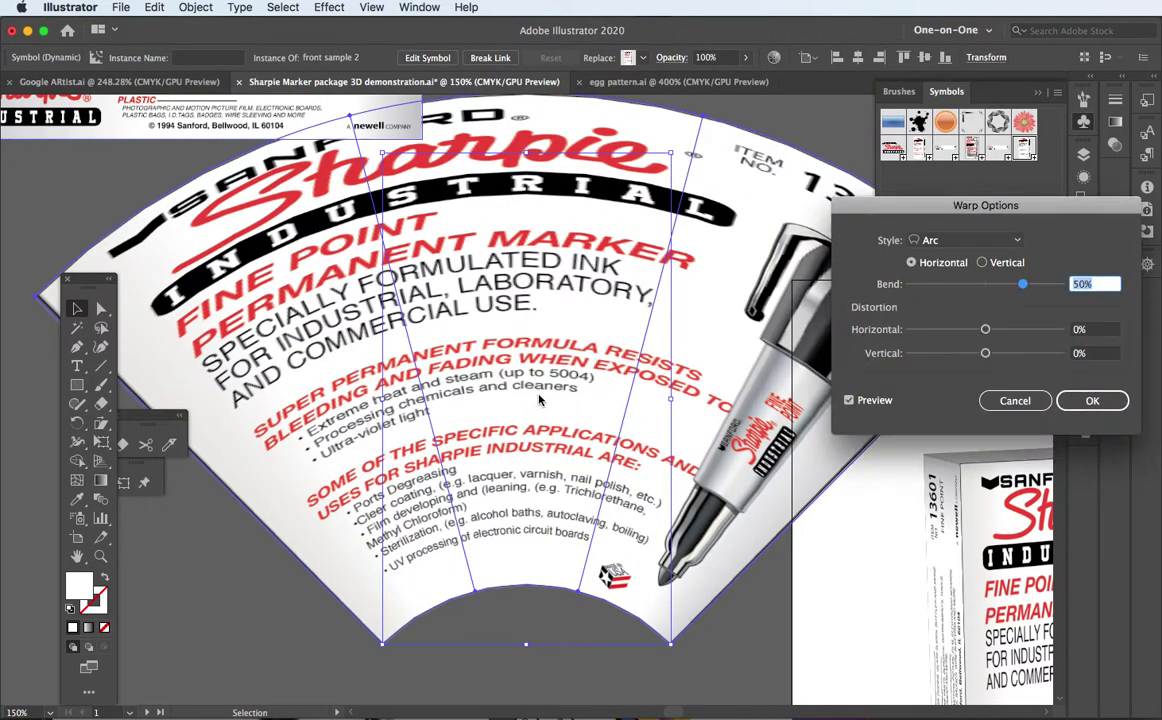
drag(882, 213, 810, 351)
click(943, 380)
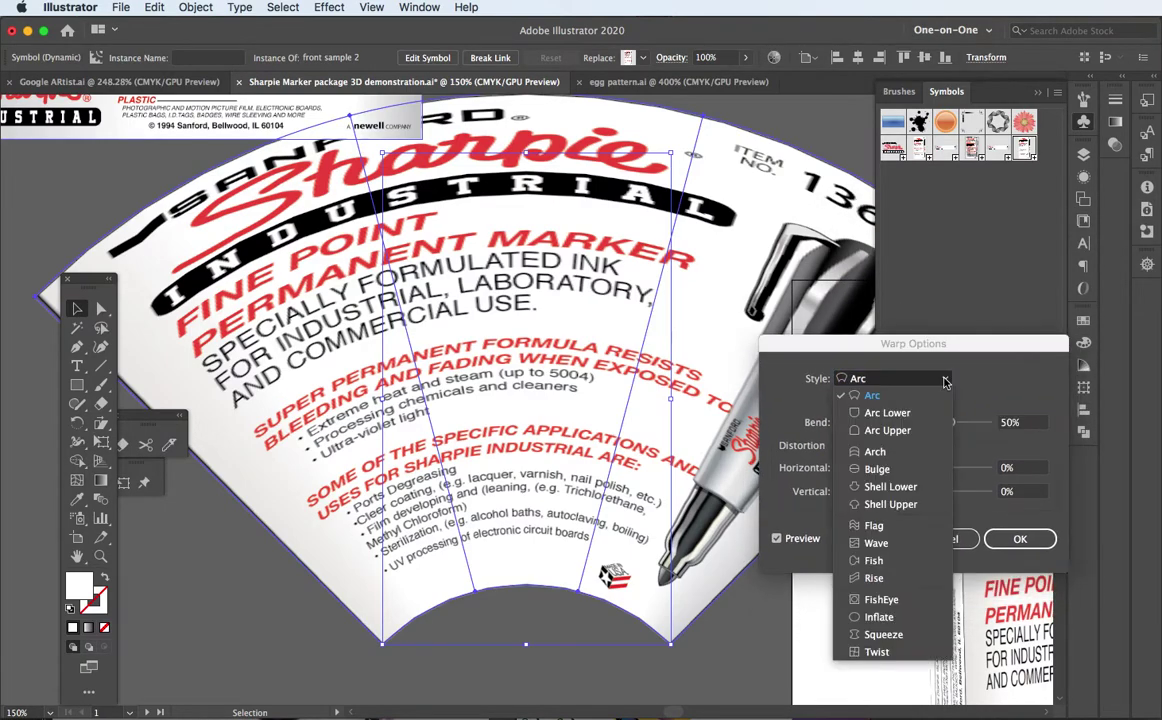
click(873, 528)
drag(952, 422, 927, 425)
drag(913, 468, 892, 471)
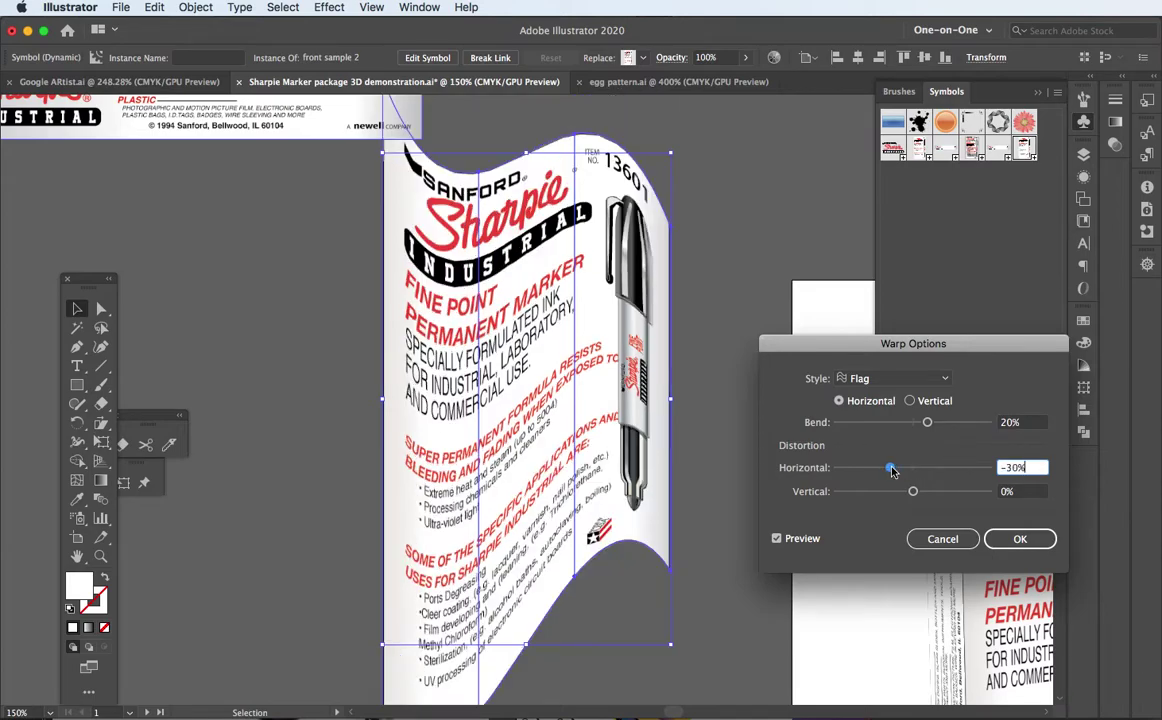
click(937, 381)
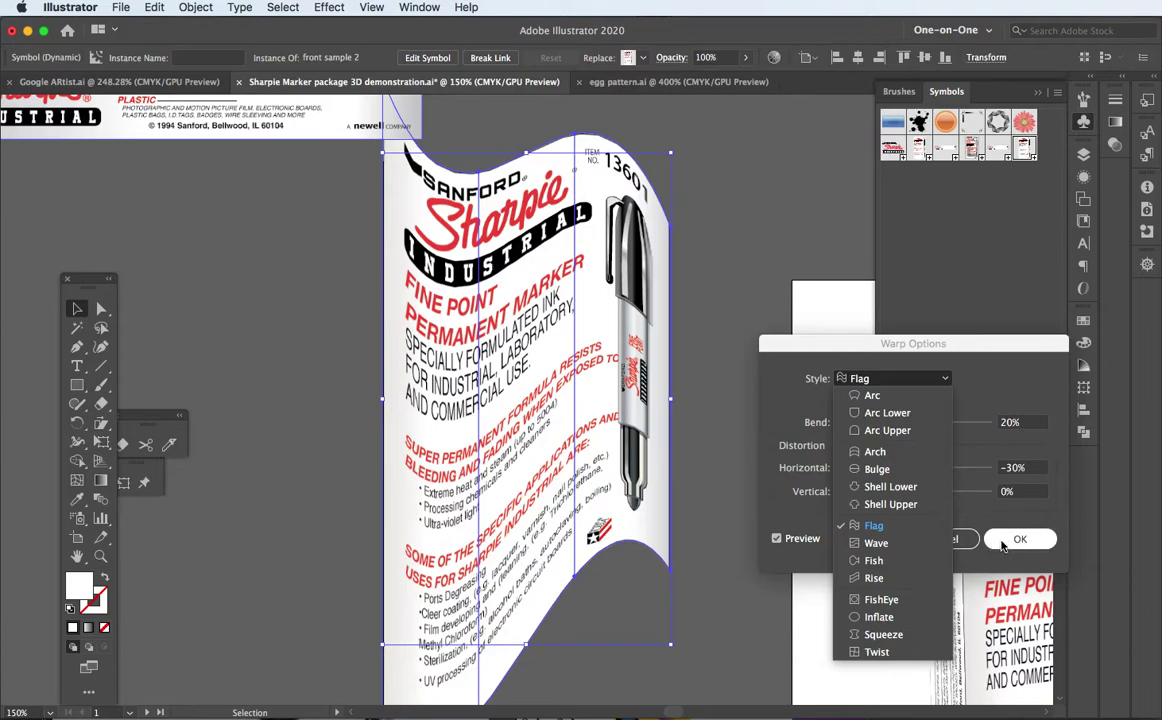
click(965, 545)
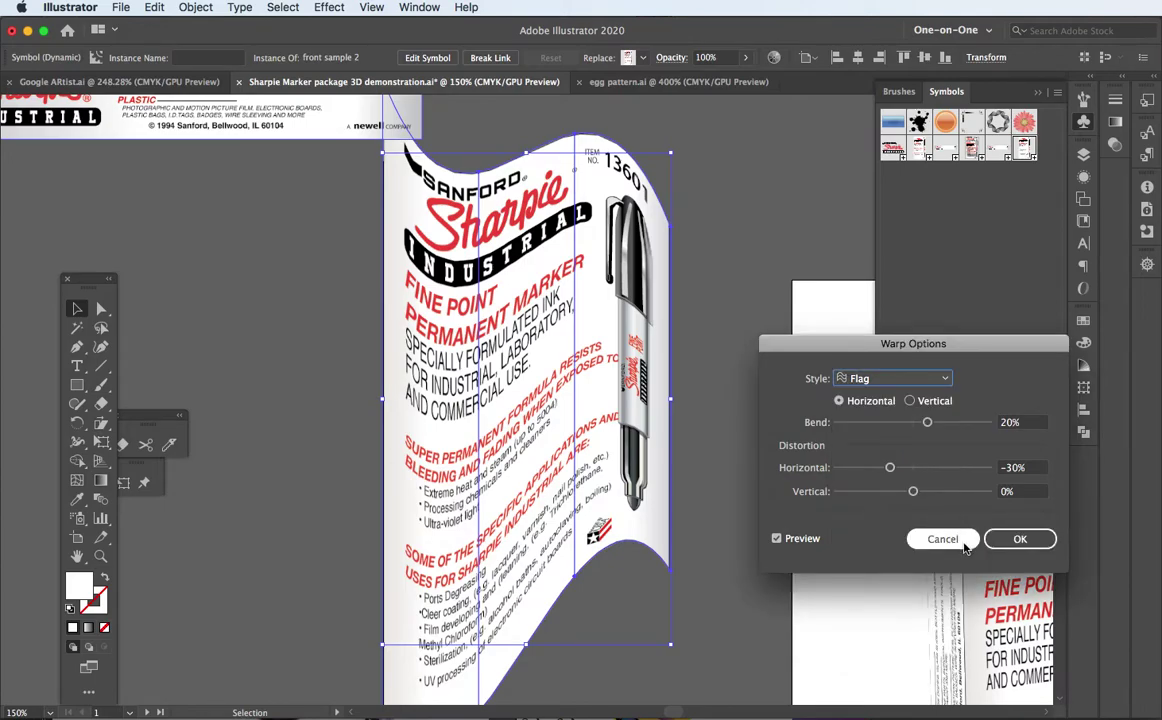
click(965, 547)
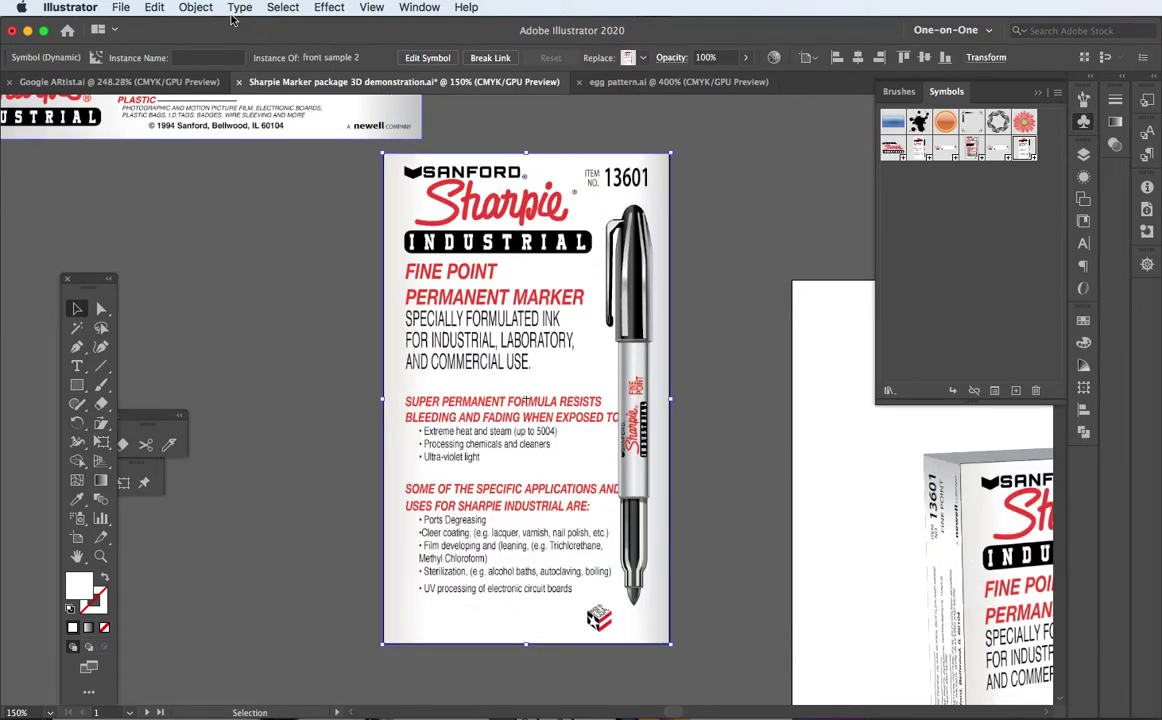
Apply an envelope mesh with 4 rows and 4 columns to the front panel and shift it slightly down and left
click(196, 8)
mouse_move(260, 421)
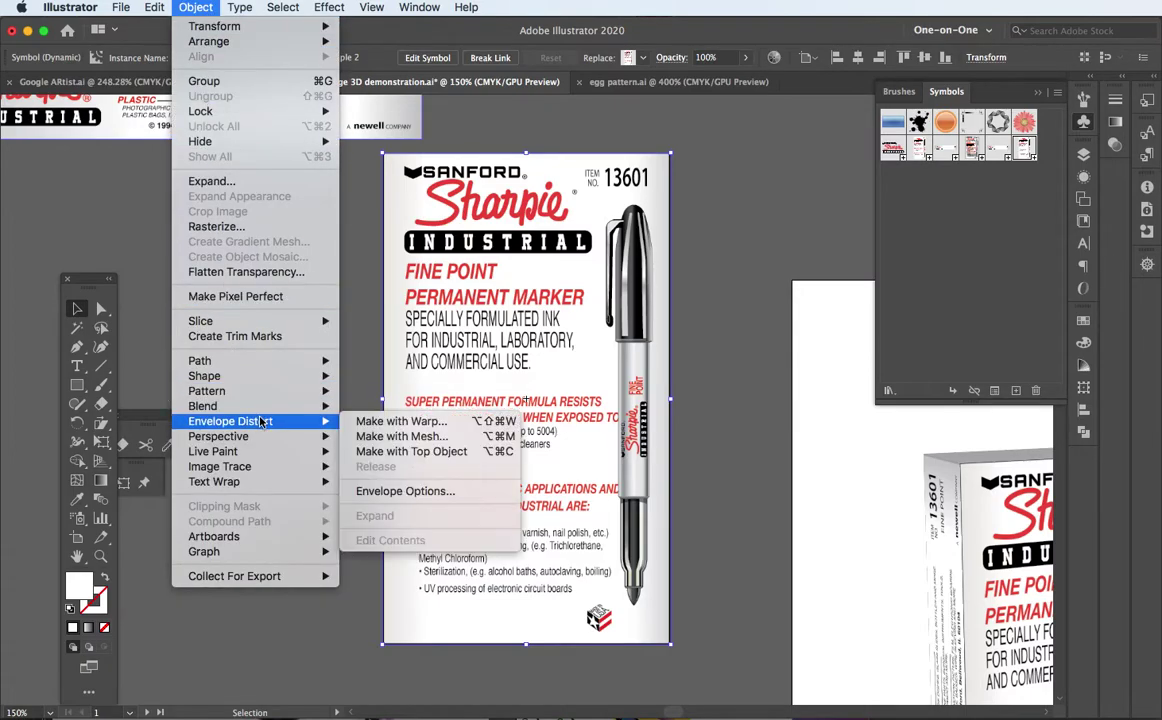
click(384, 438)
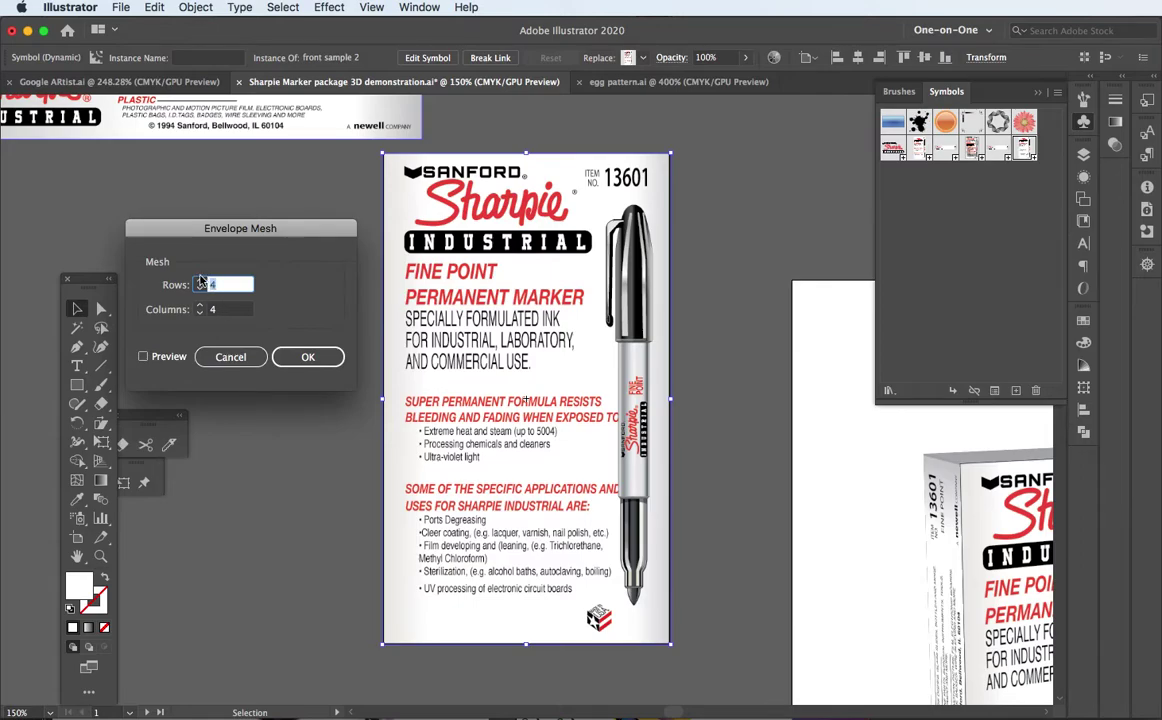
click(143, 358)
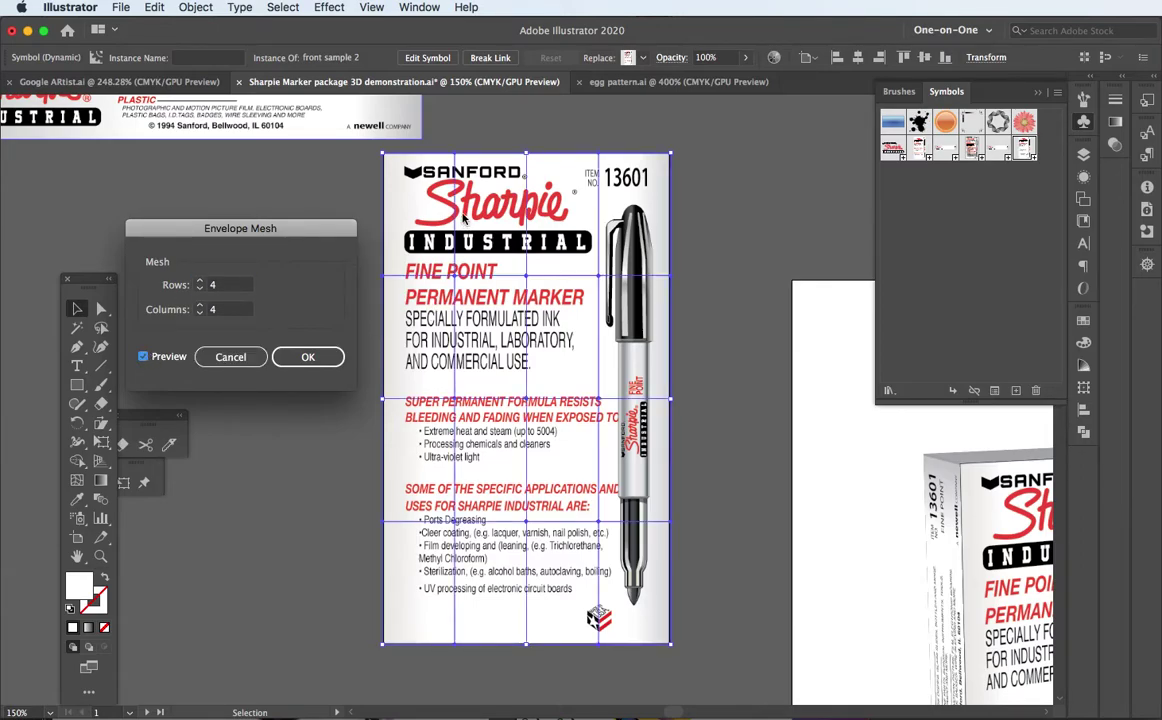
click(308, 357)
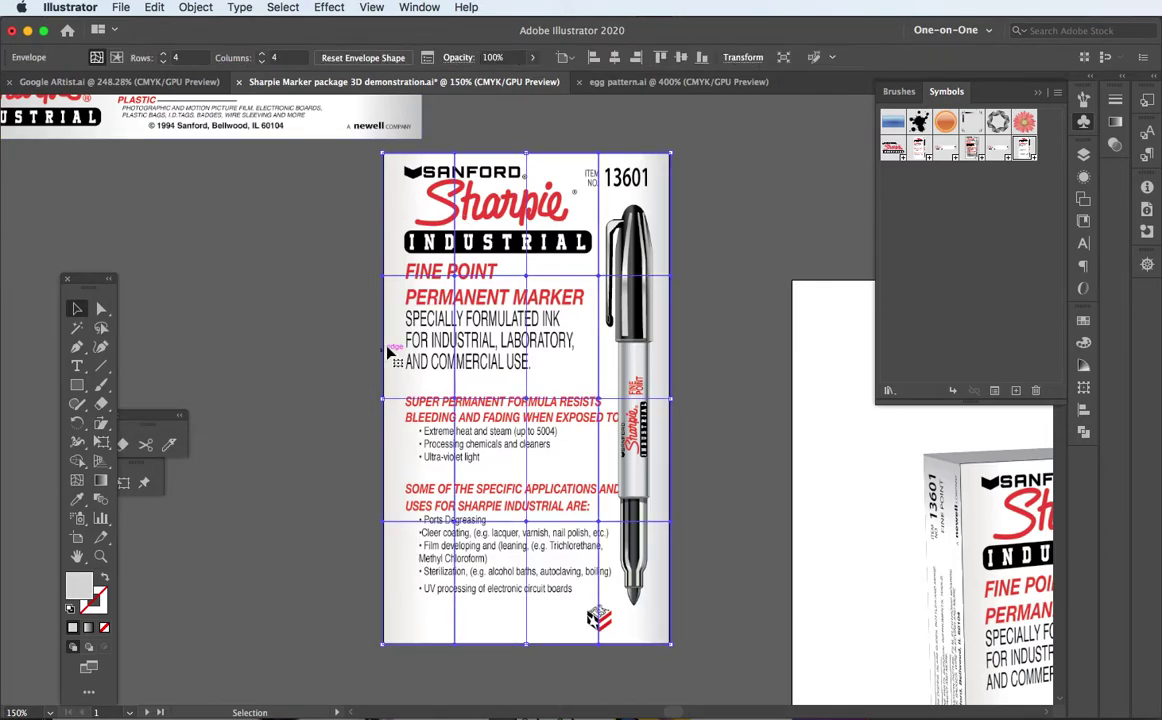
drag(450, 277, 438, 324)
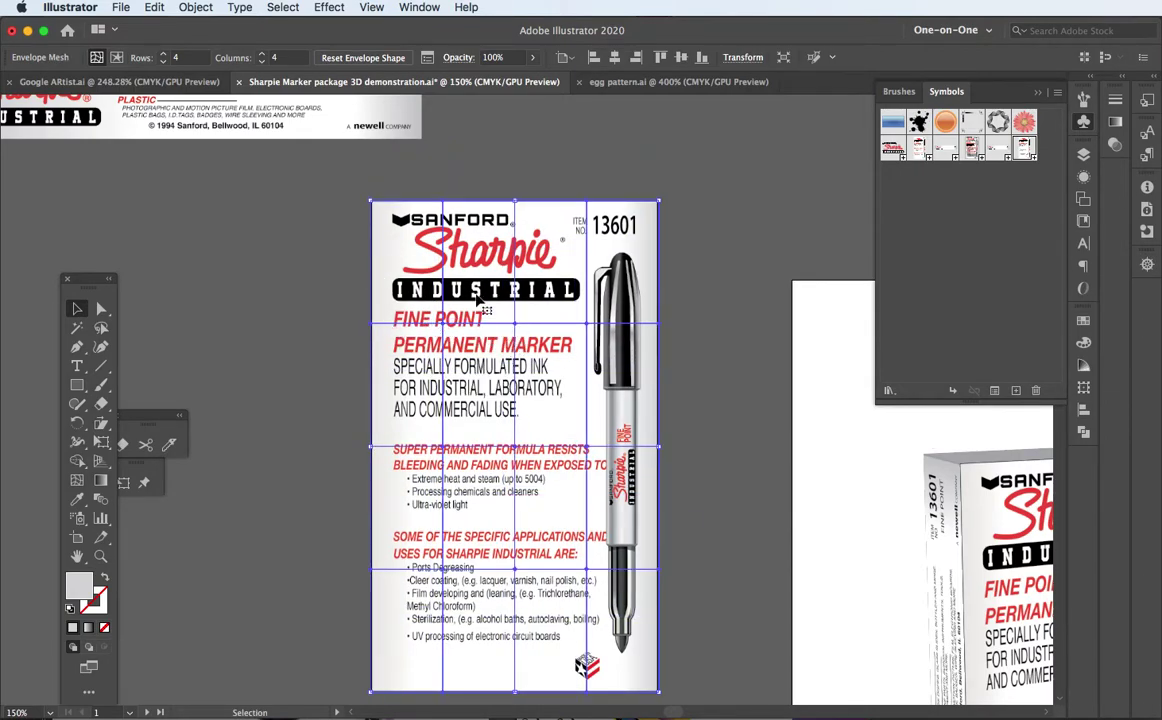
Reshape the mesh by bulging the upper left edge outward, denting the top edge above the logo and raising it above the item number
click(100, 310)
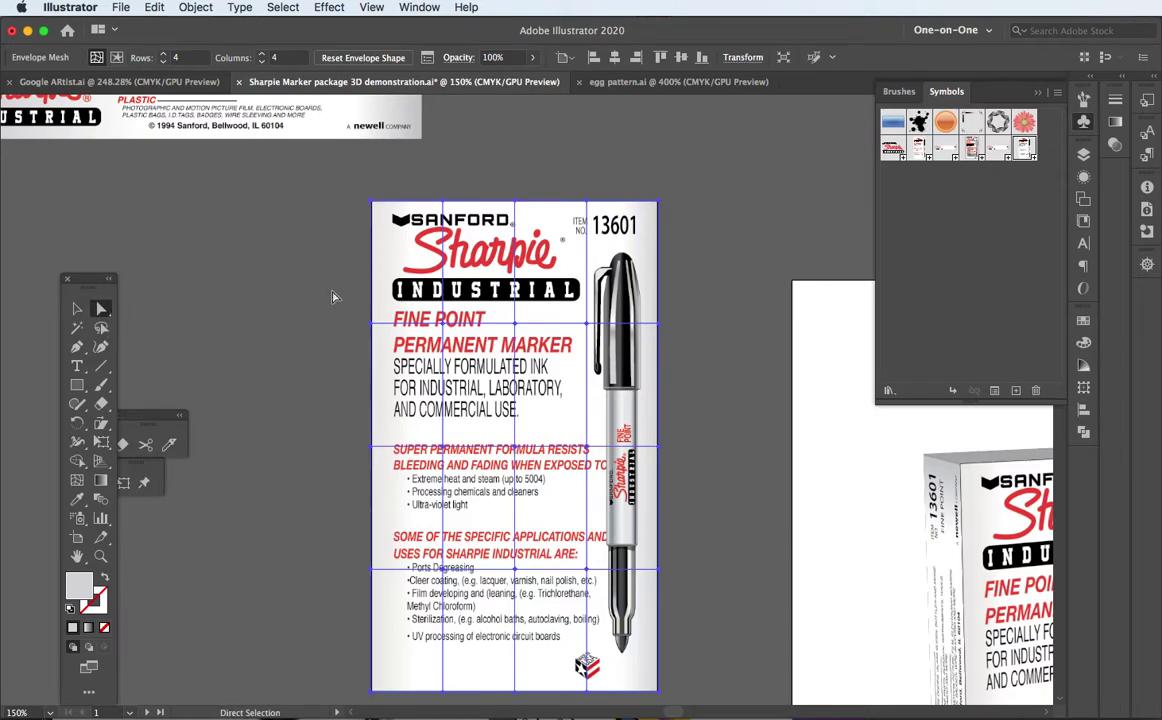
click(441, 324)
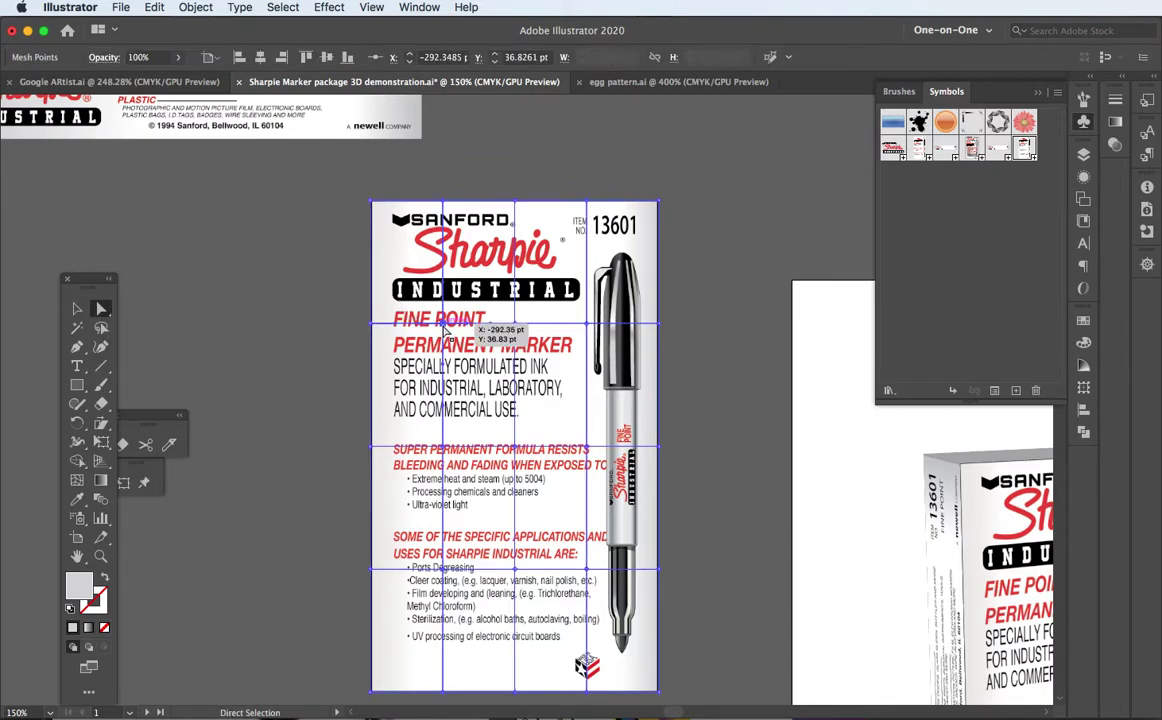
drag(444, 330, 340, 340)
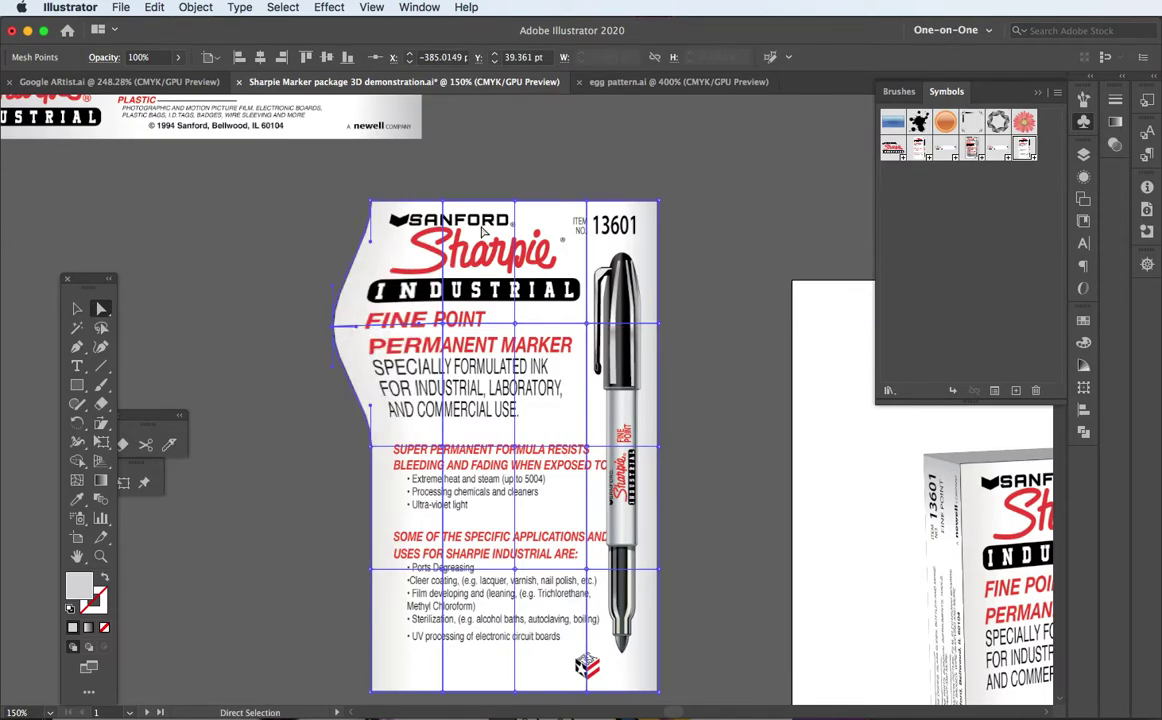
drag(442, 200, 449, 249)
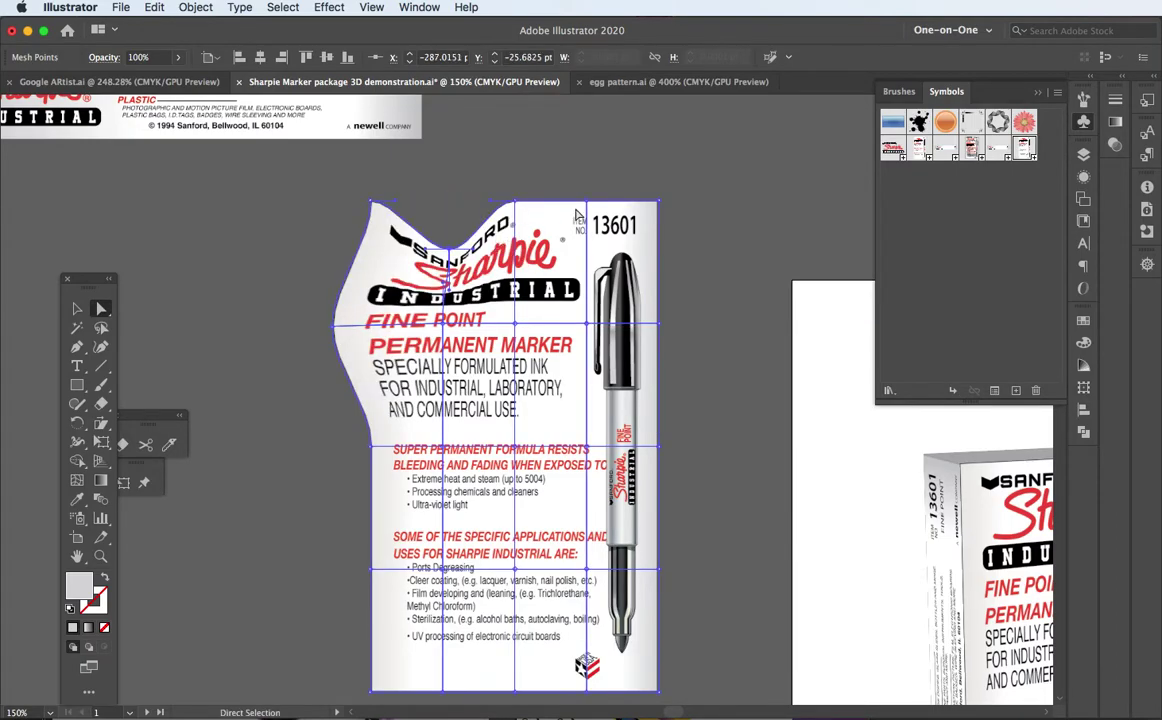
drag(589, 201, 591, 132)
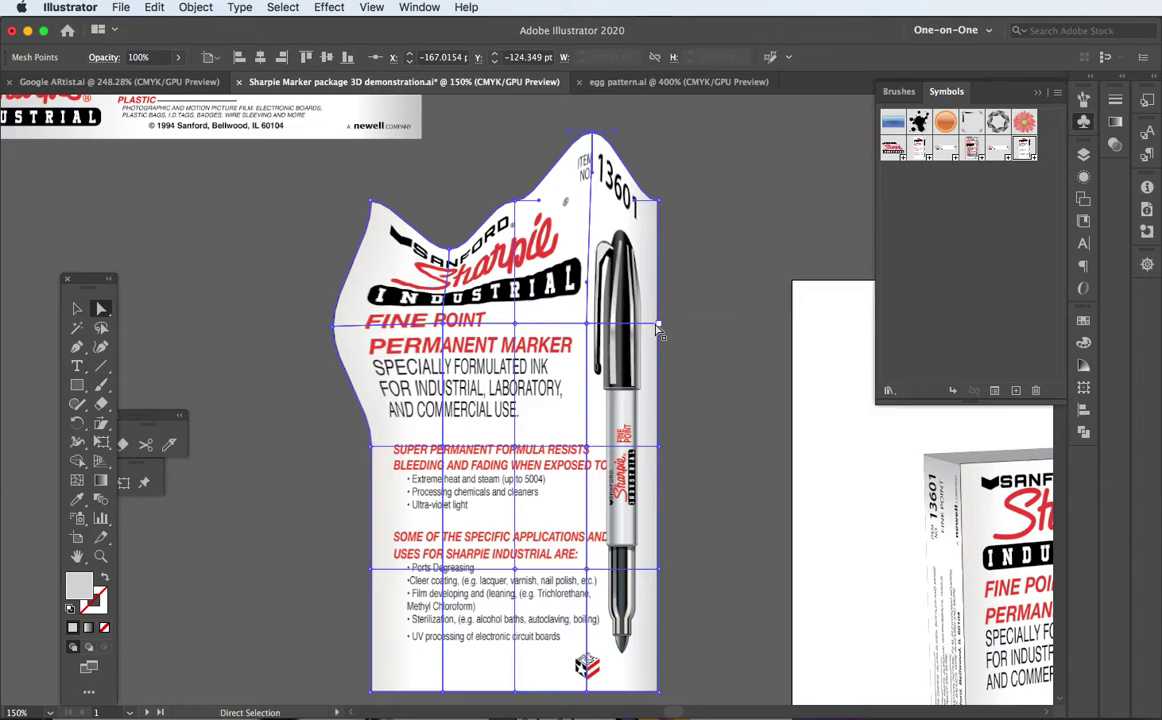
Bulge the mesh's right edge outward beside the pen cap and displace inner mesh points to distort the central text
mouse_move(659, 331)
mouse_down()
mouse_move(695, 321)
mouse_move(661, 272)
mouse_move(643, 300)
mouse_up()
drag(563, 372, 537, 361)
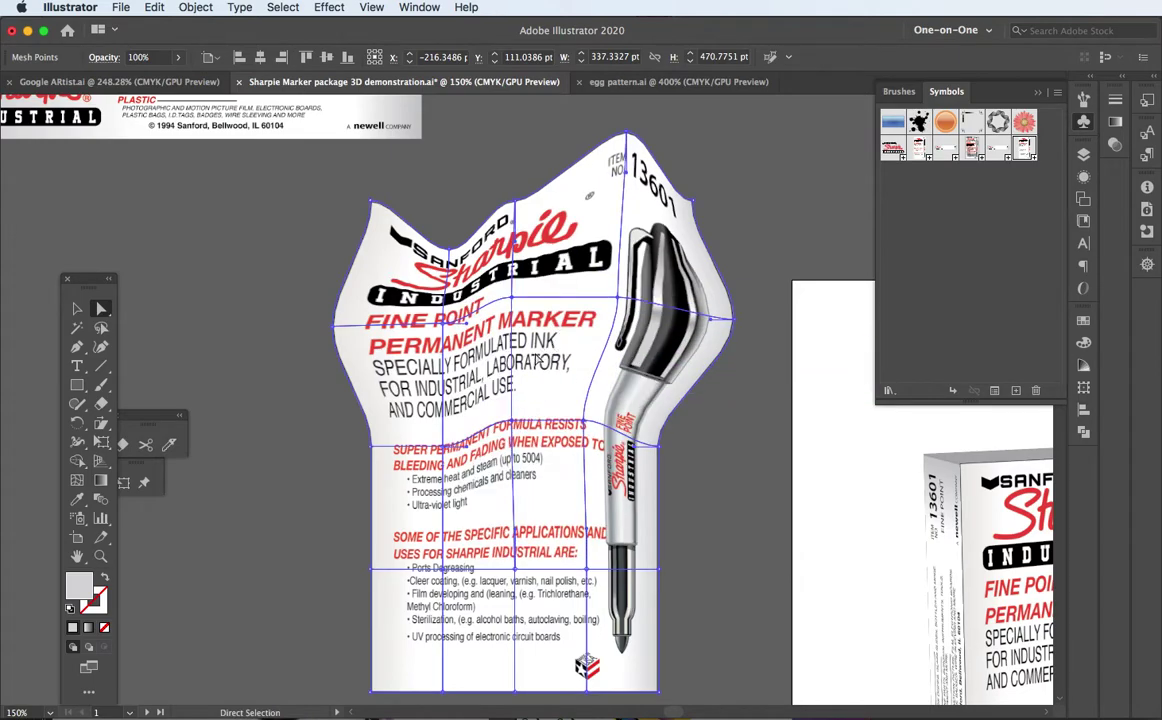
drag(443, 446, 527, 366)
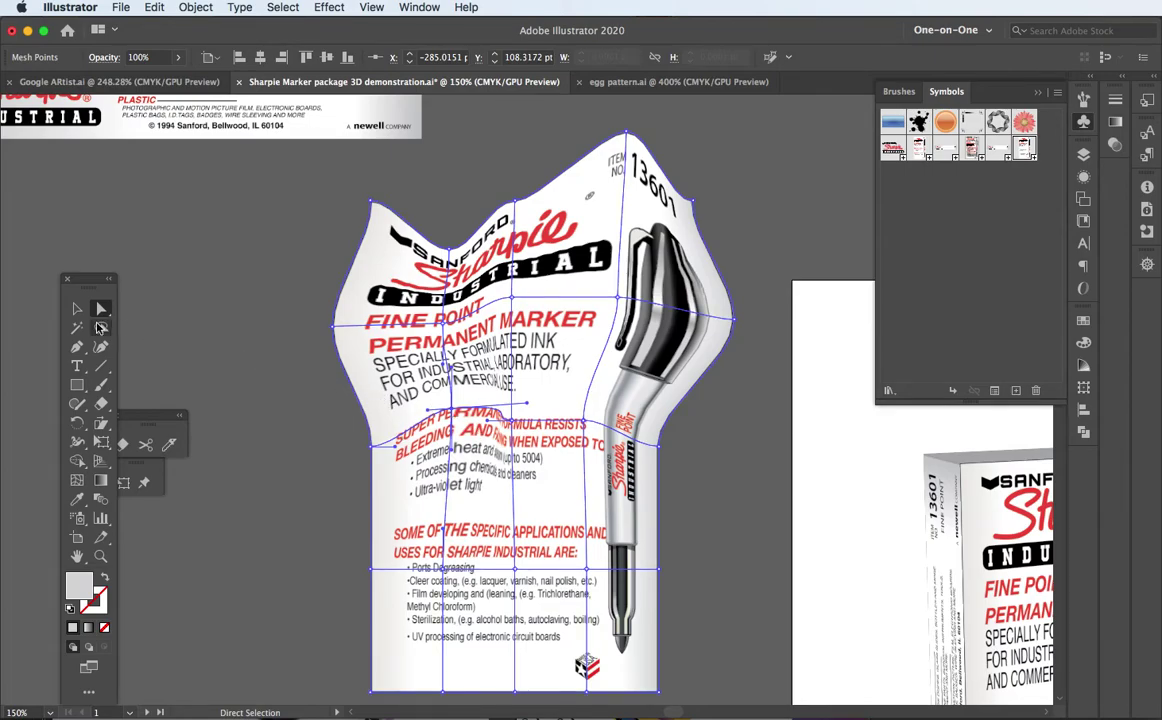
Adjust the direction handles of the inner mesh point beside "SUPER PERMANENT" with the Anchor Point tool to twist the surrounding text
click(77, 346)
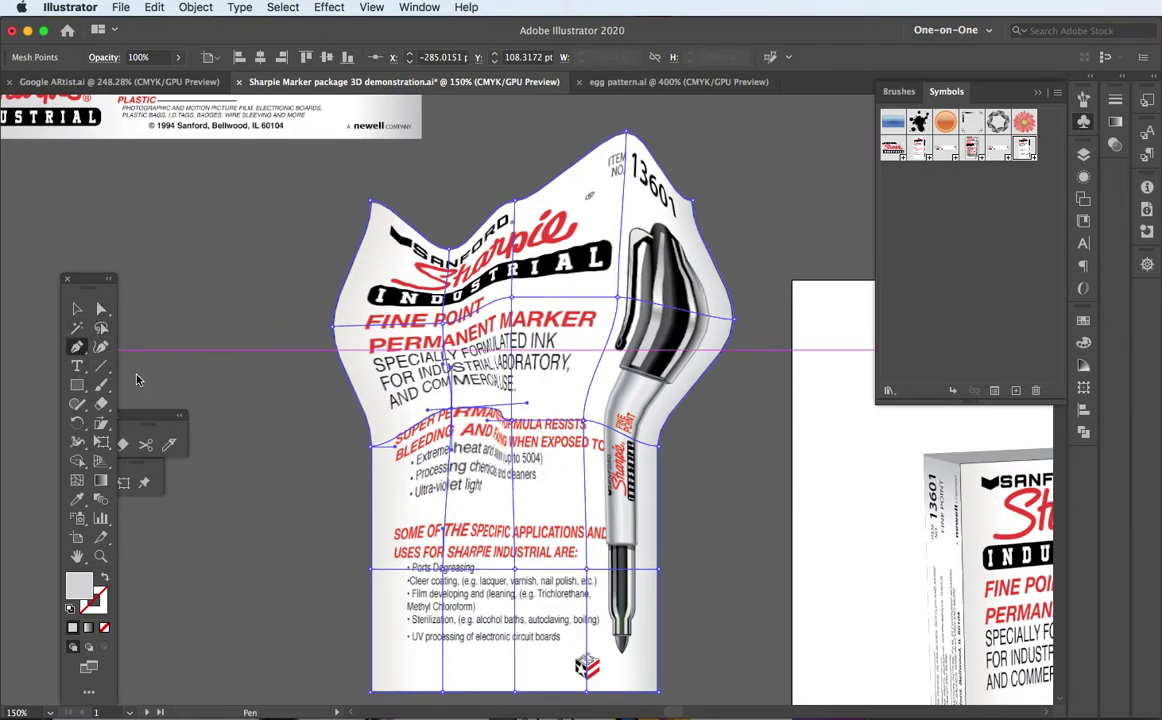
key(shift+c)
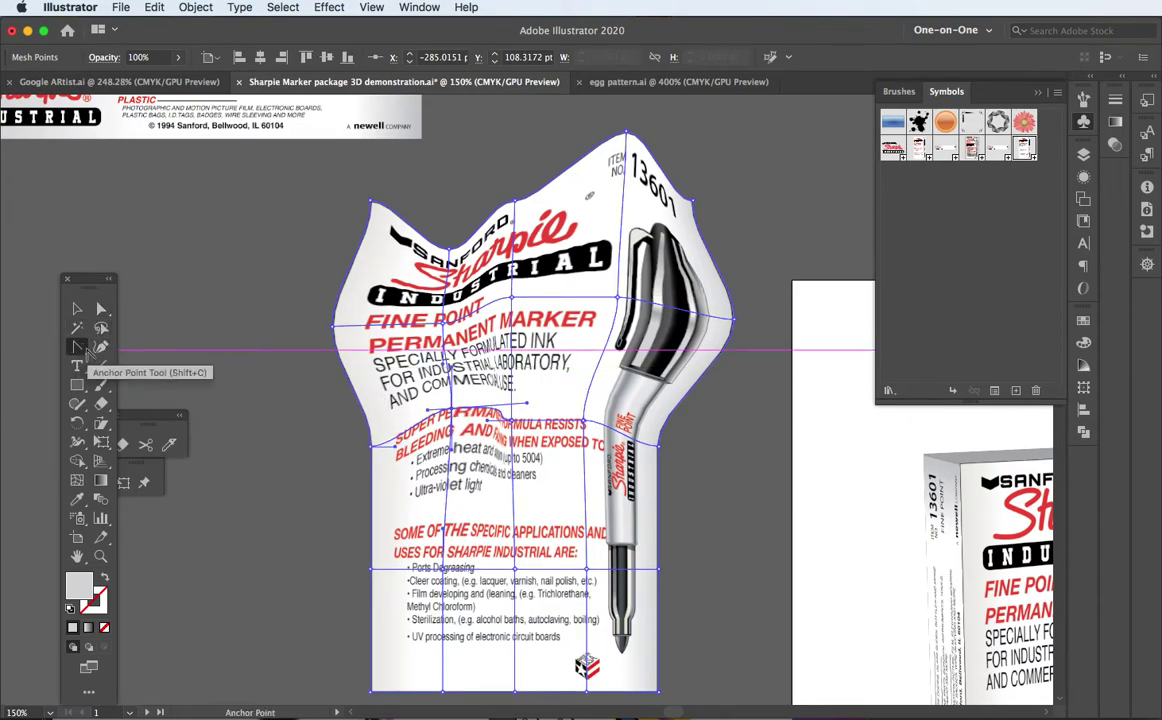
drag(450, 408, 435, 446)
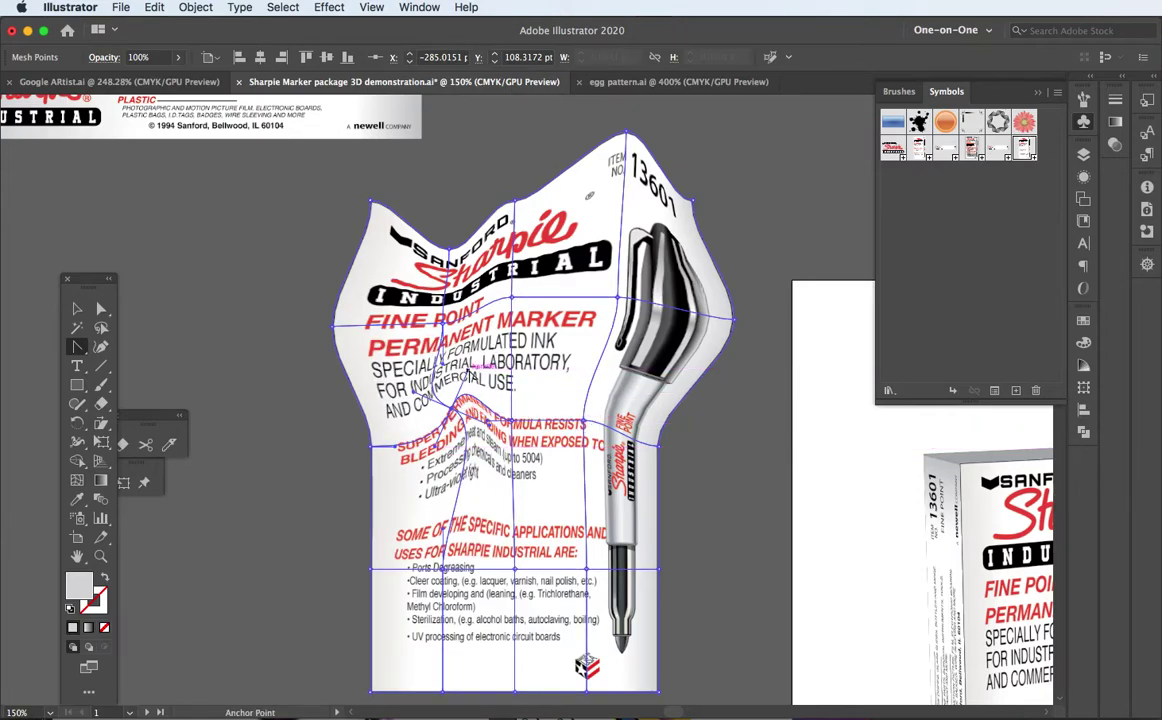
drag(468, 372, 498, 373)
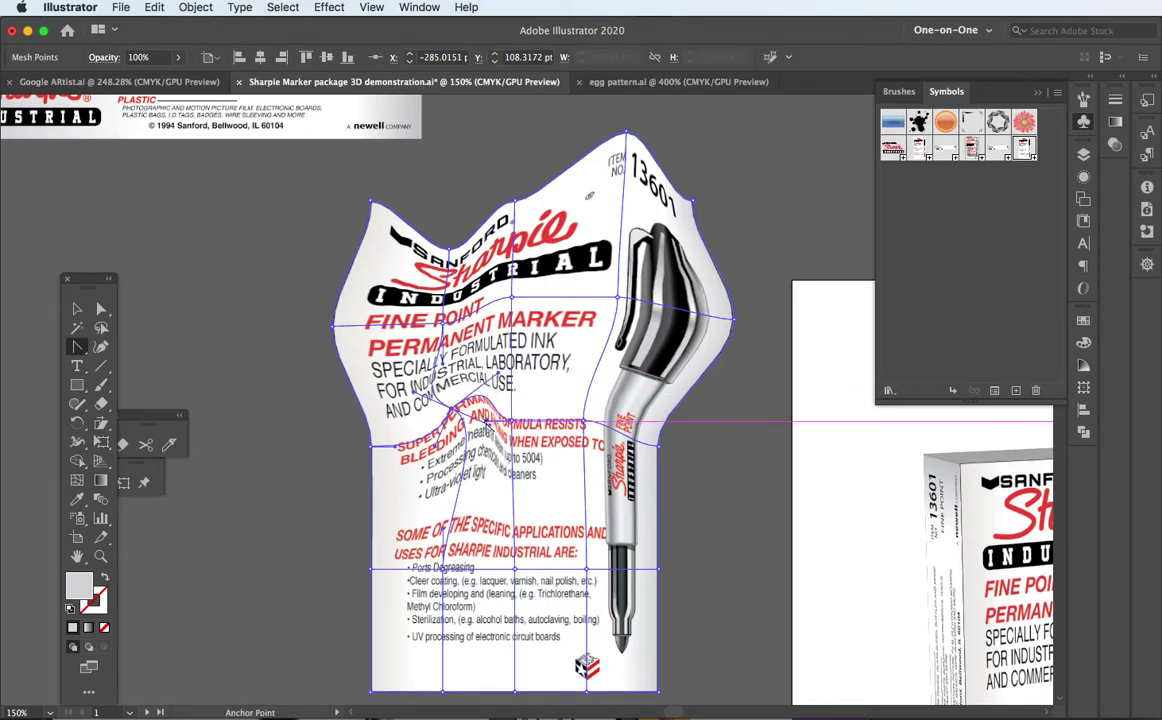
drag(488, 424, 452, 410)
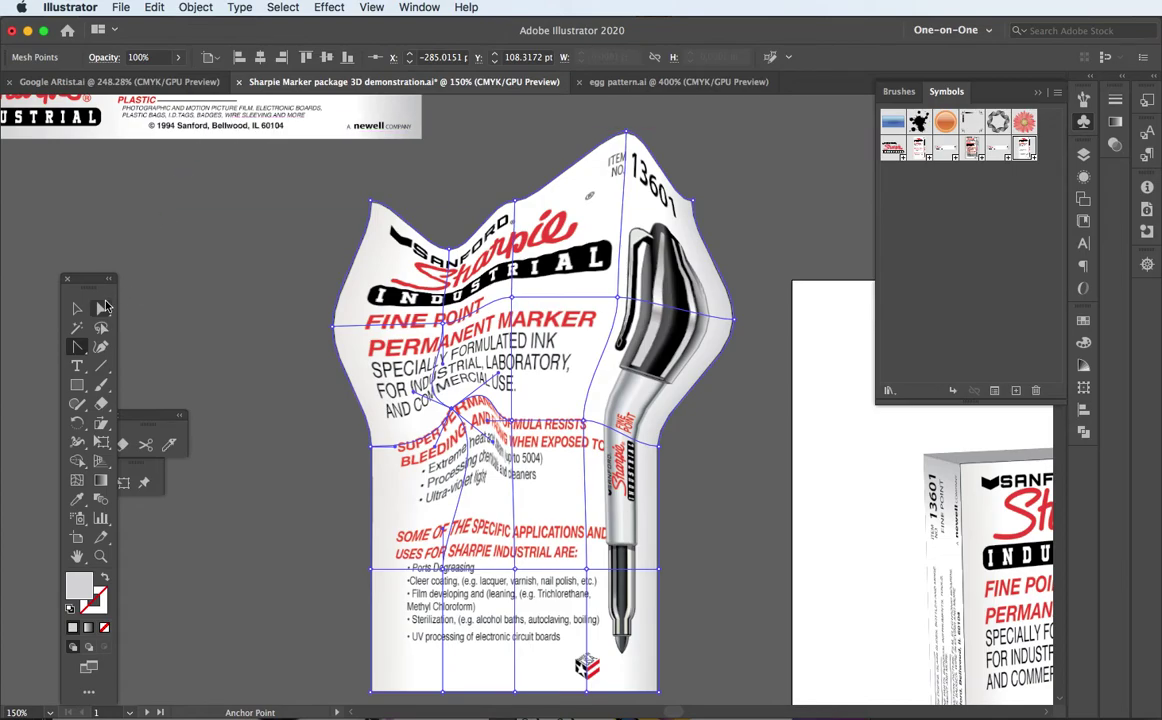
Reshape the mesh's lower part by denting the bottom edge's middle upward and pulling the neighbouring edge and inner points downward
click(101, 309)
scroll(550, 467, down, 5)
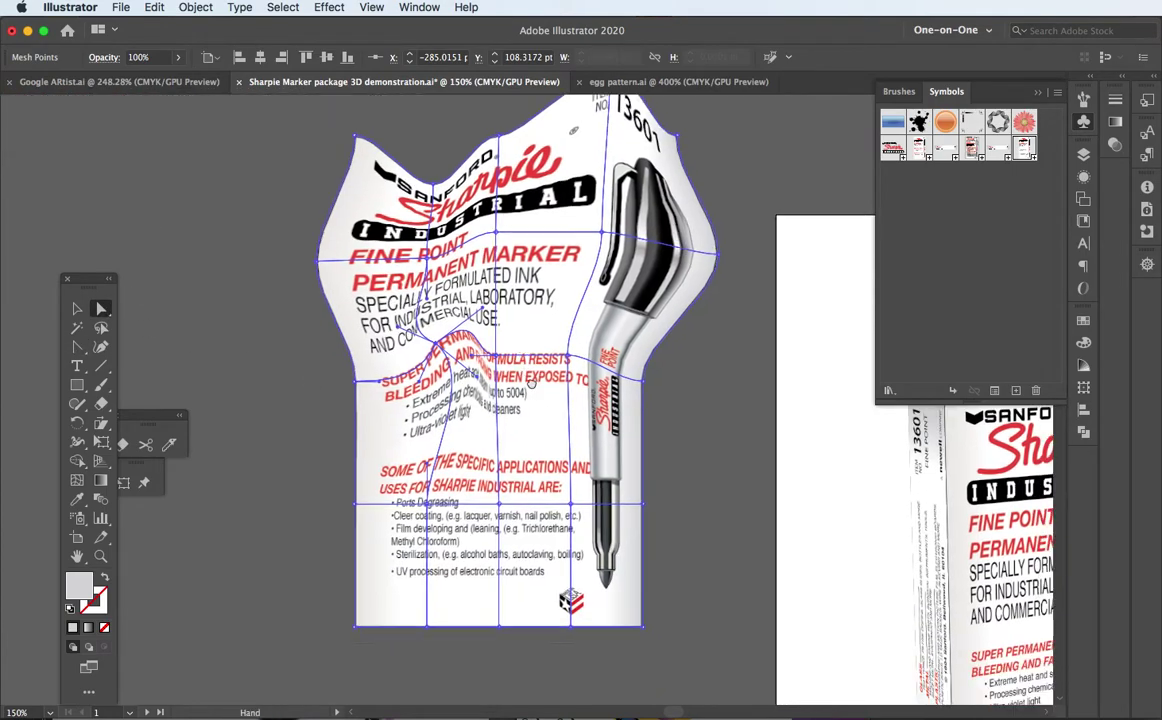
drag(499, 588, 497, 527)
drag(422, 589, 412, 626)
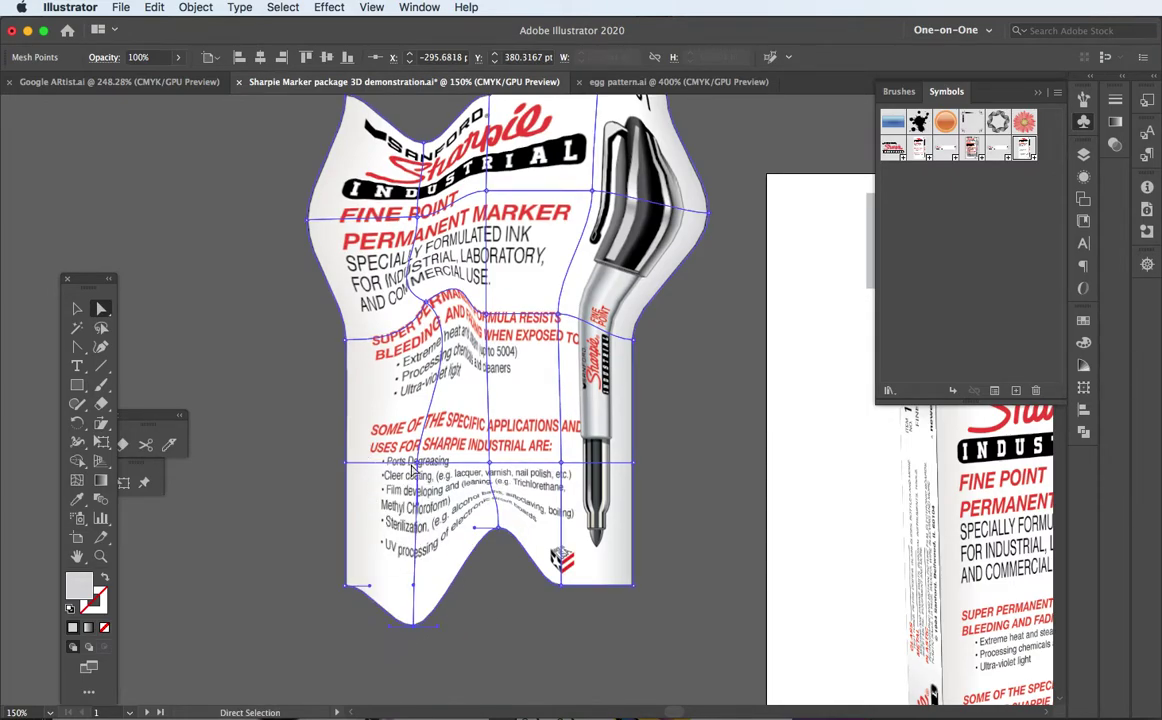
drag(414, 466, 402, 511)
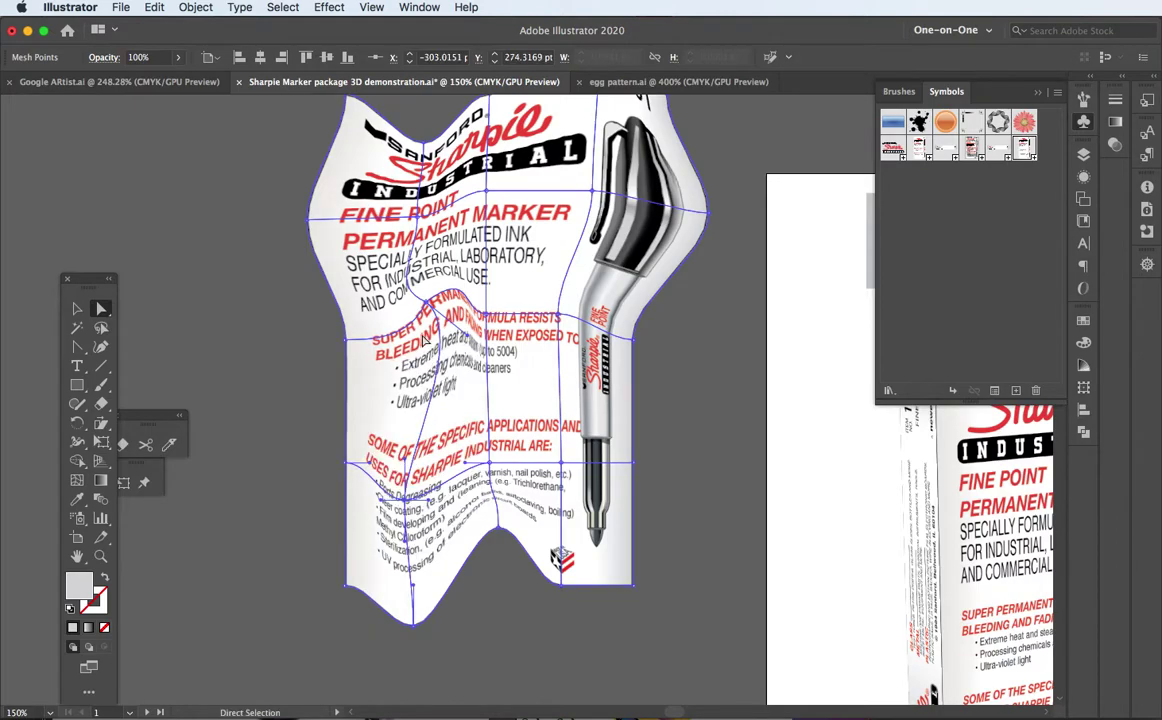
Bulge the lower left side of the mesh outward and pull the right edge inward beside the pen tip
drag(424, 312, 289, 352)
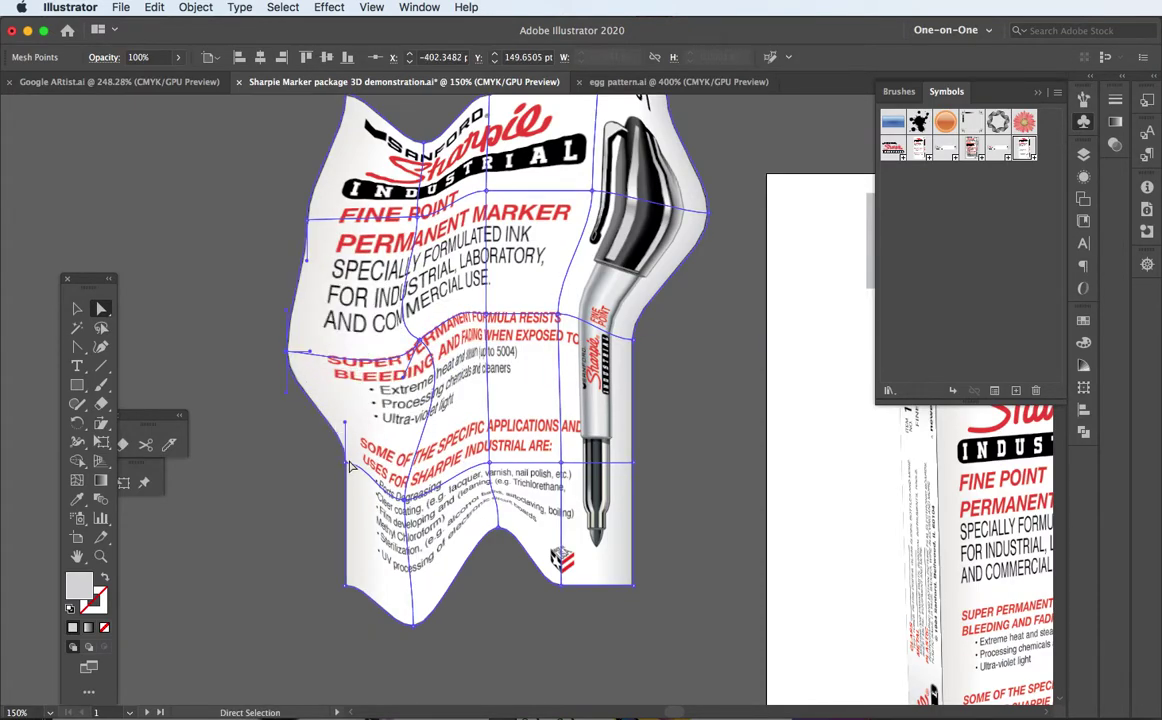
drag(344, 422, 343, 379)
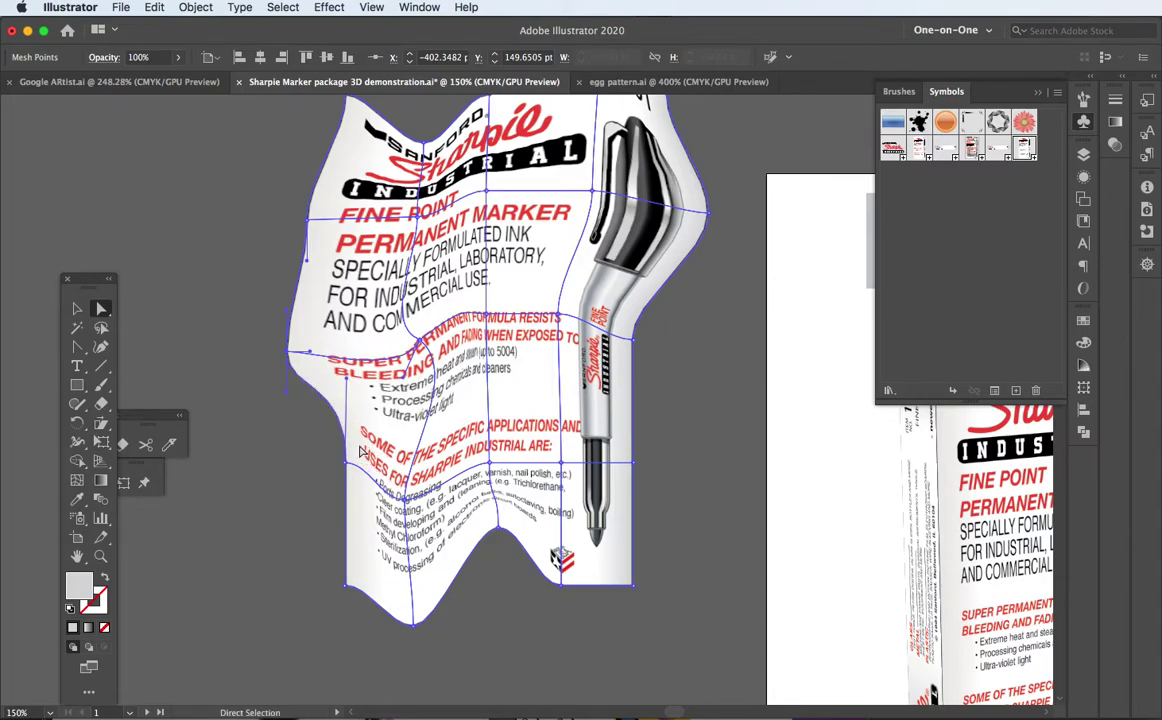
drag(346, 462, 327, 474)
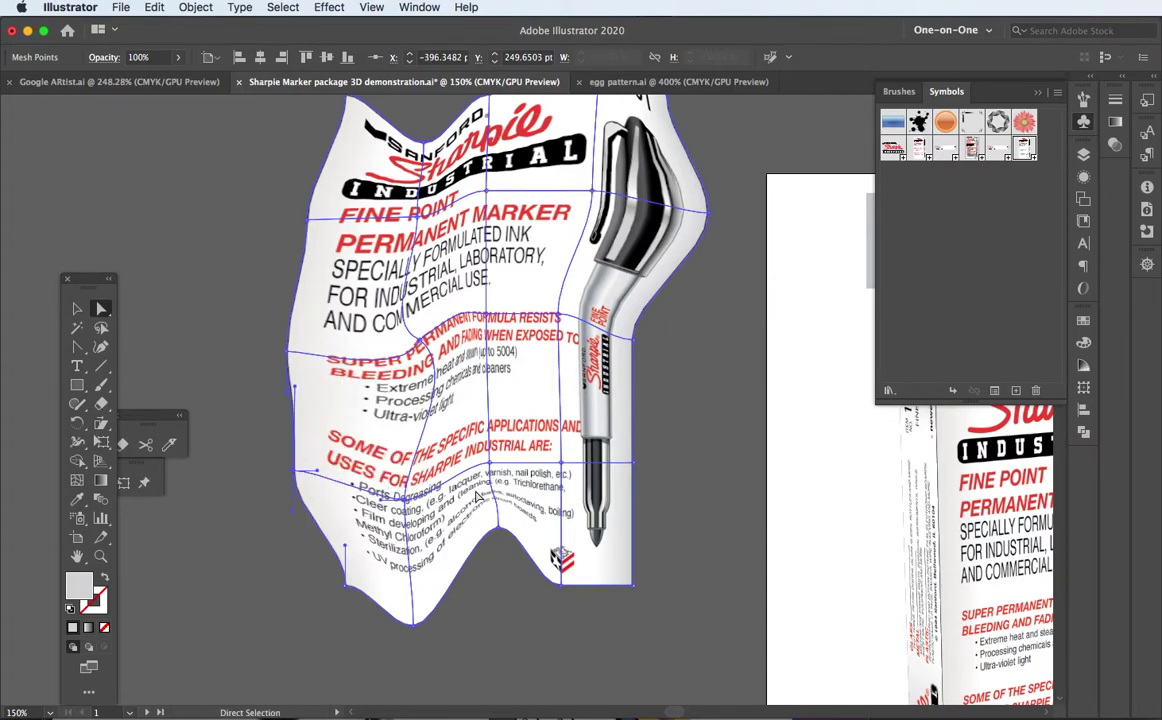
drag(633, 463, 593, 446)
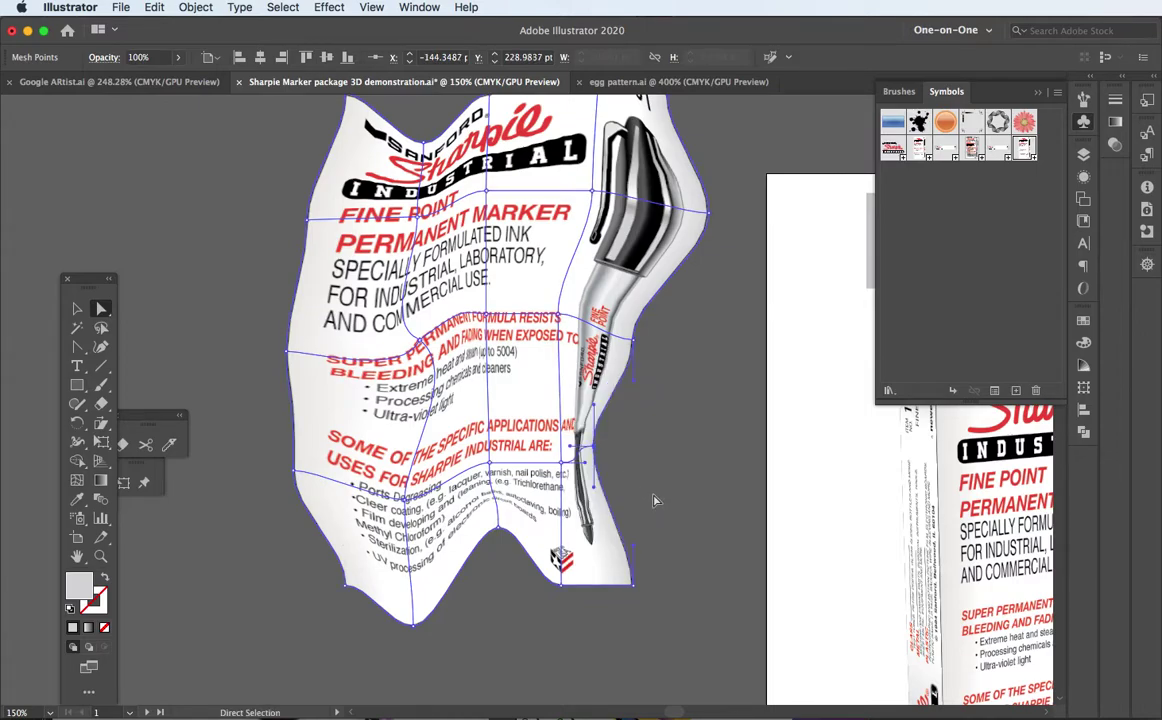
Select the whole envelope mesh and move it down until its peaked top edge is in view
click(77, 308)
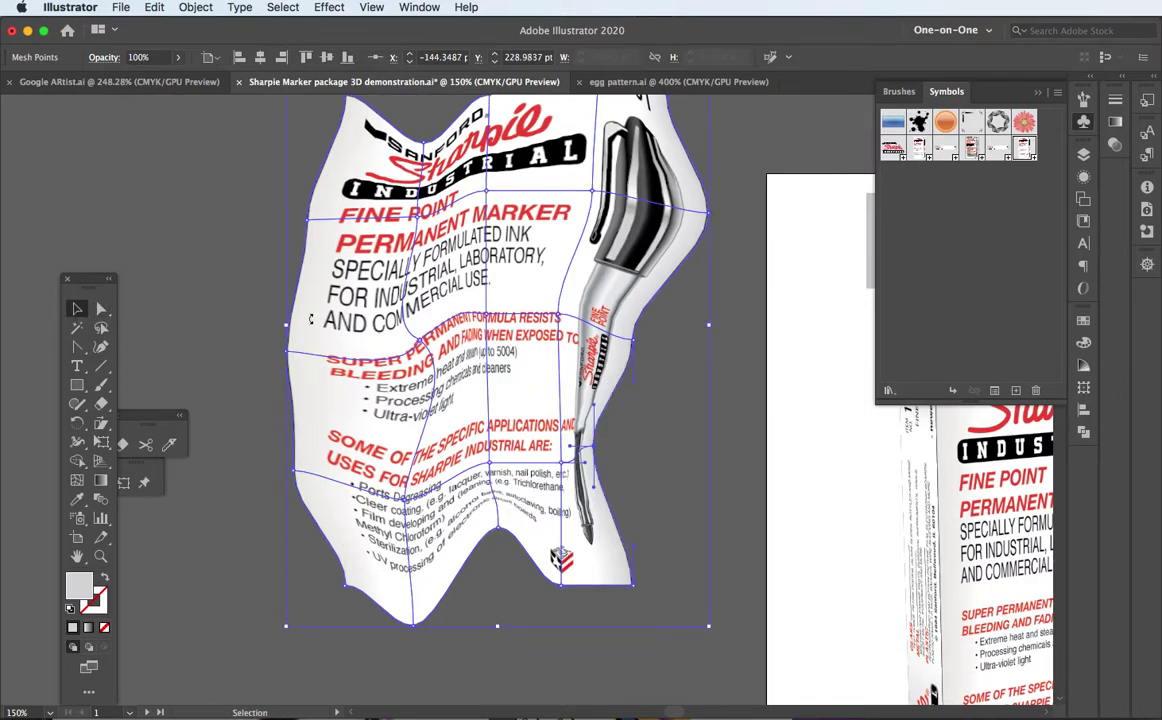
click(519, 320)
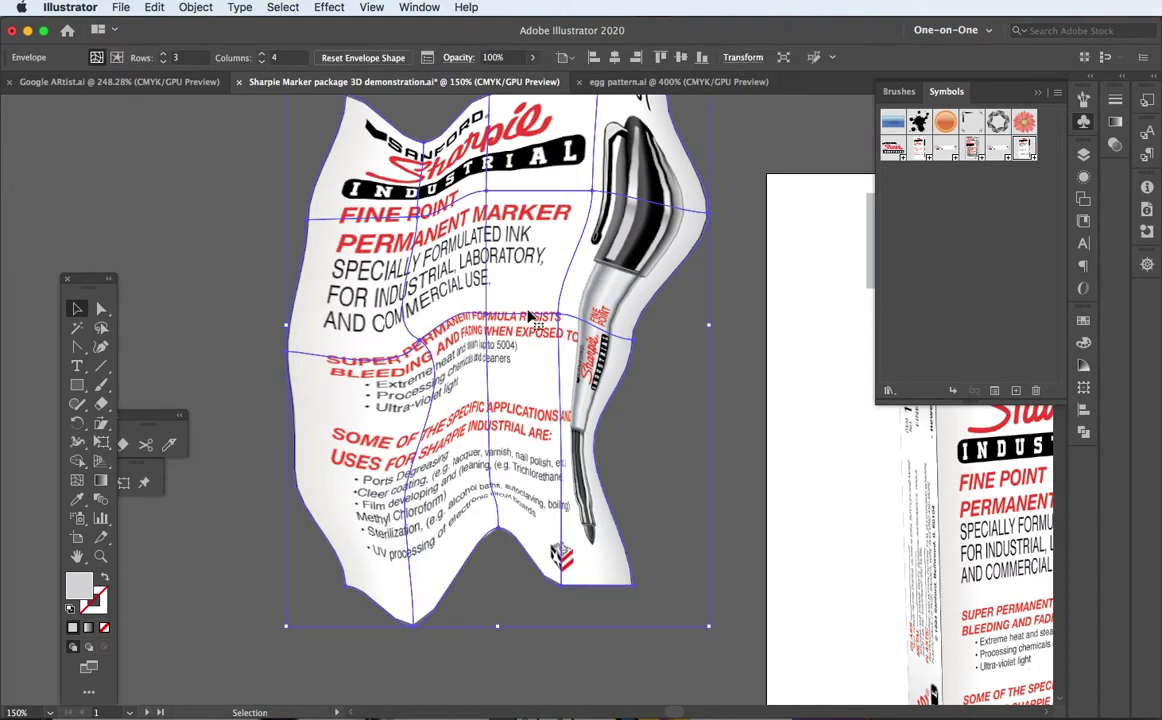
drag(528, 311, 518, 394)
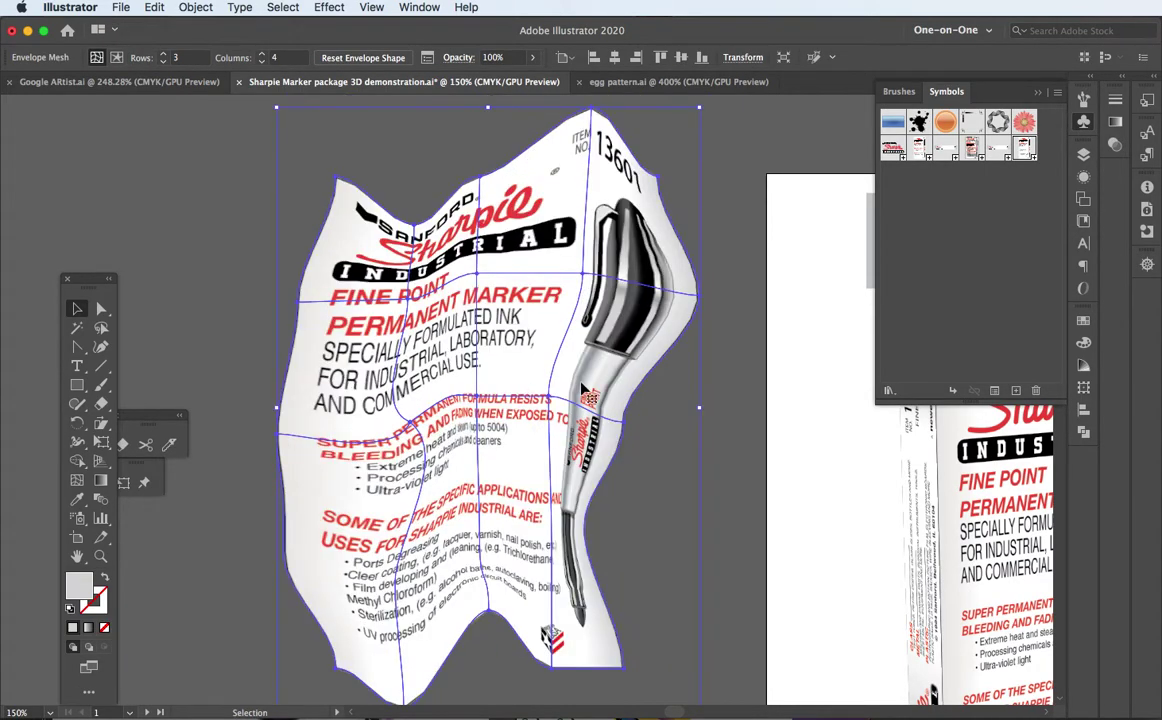
Displace the inner mesh points below the logo and in the central text, and squeeze the mesh around the pen barrel
drag(478, 273, 475, 233)
key(a)
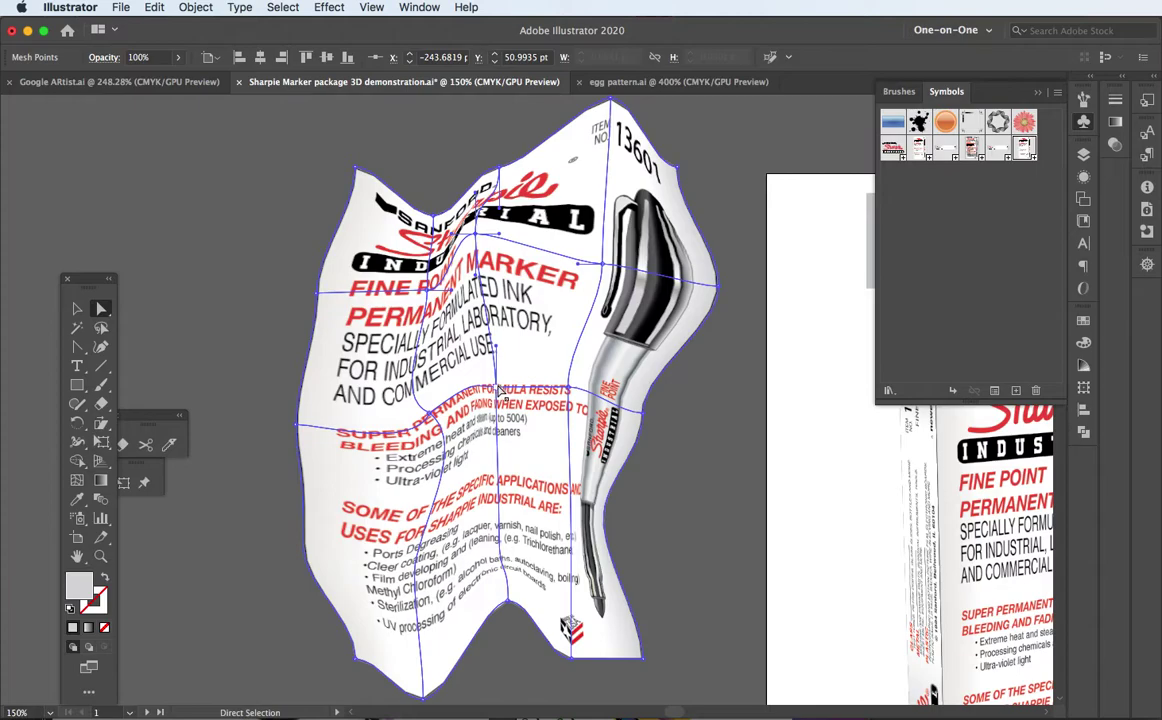
drag(499, 390, 525, 345)
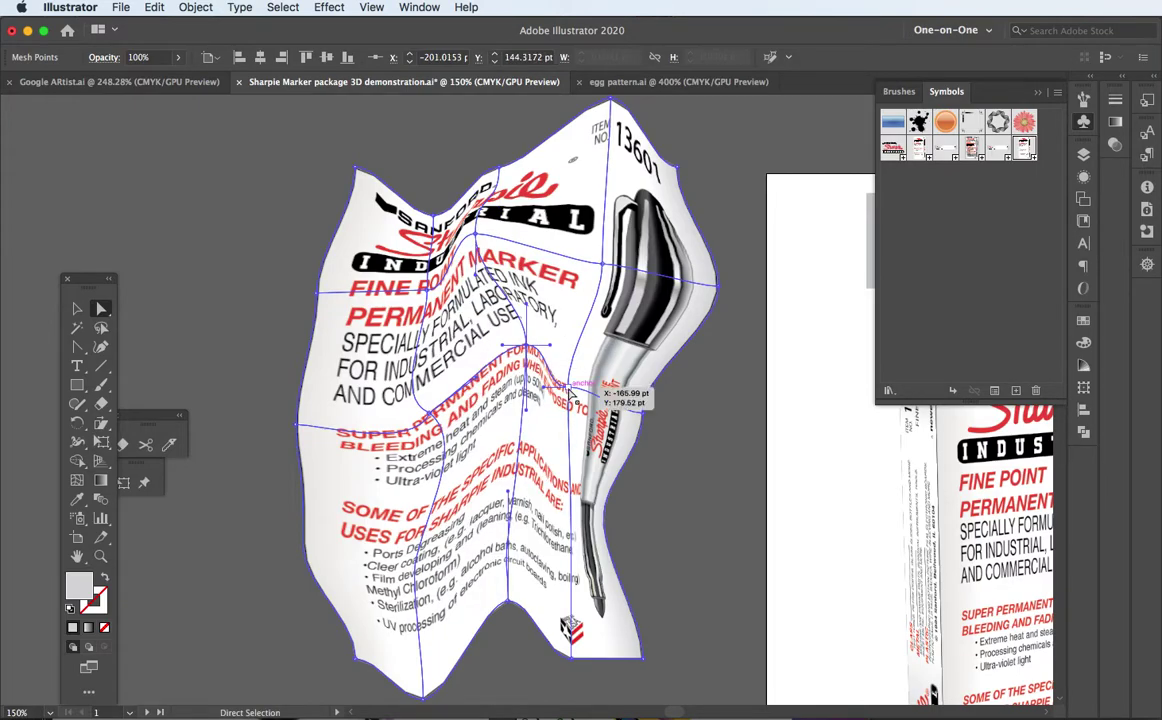
mouse_move(570, 394)
mouse_down()
mouse_move(665, 400)
mouse_move(626, 410)
mouse_move(627, 320)
mouse_up()
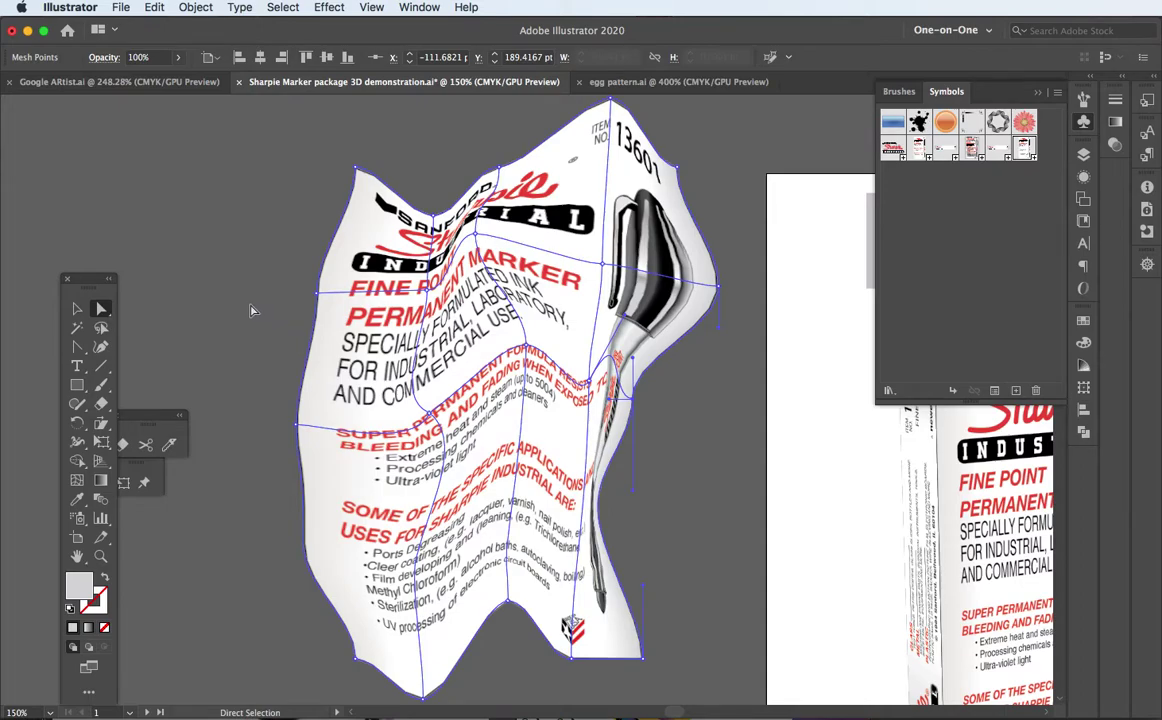
Move the crumpled panel aside to the left and place a fresh instance of the "front sample 2" symbol in the empty space
key(v)
click(293, 311)
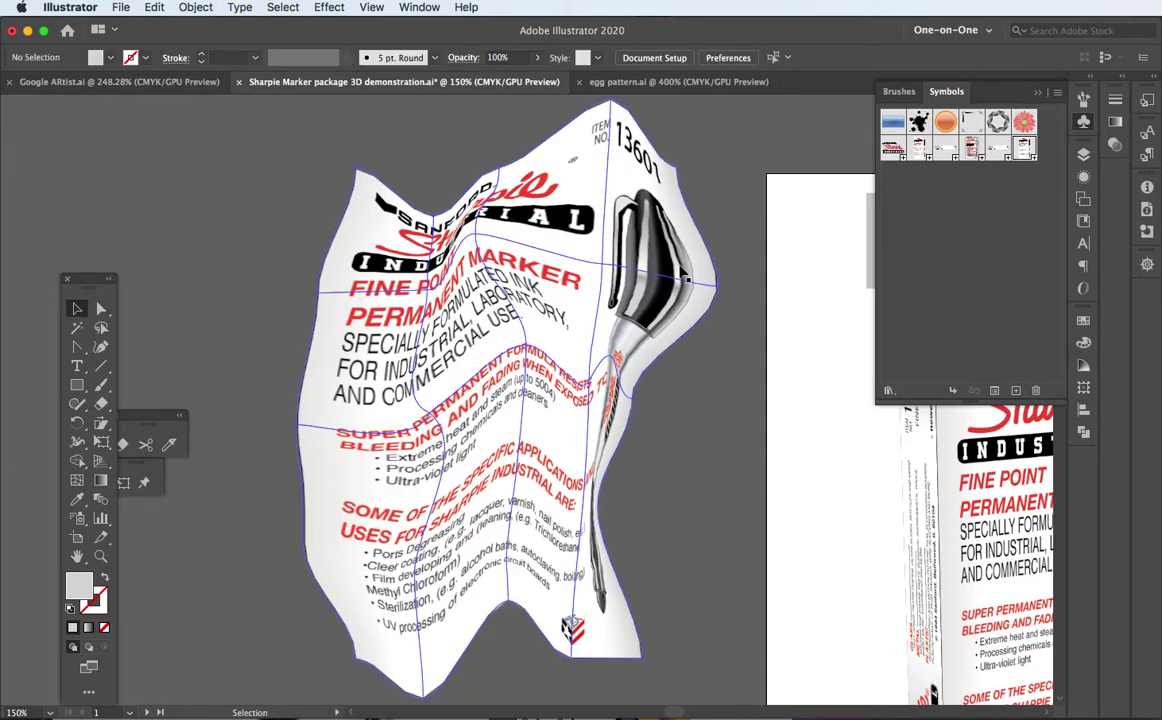
drag(660, 285, 57, 362)
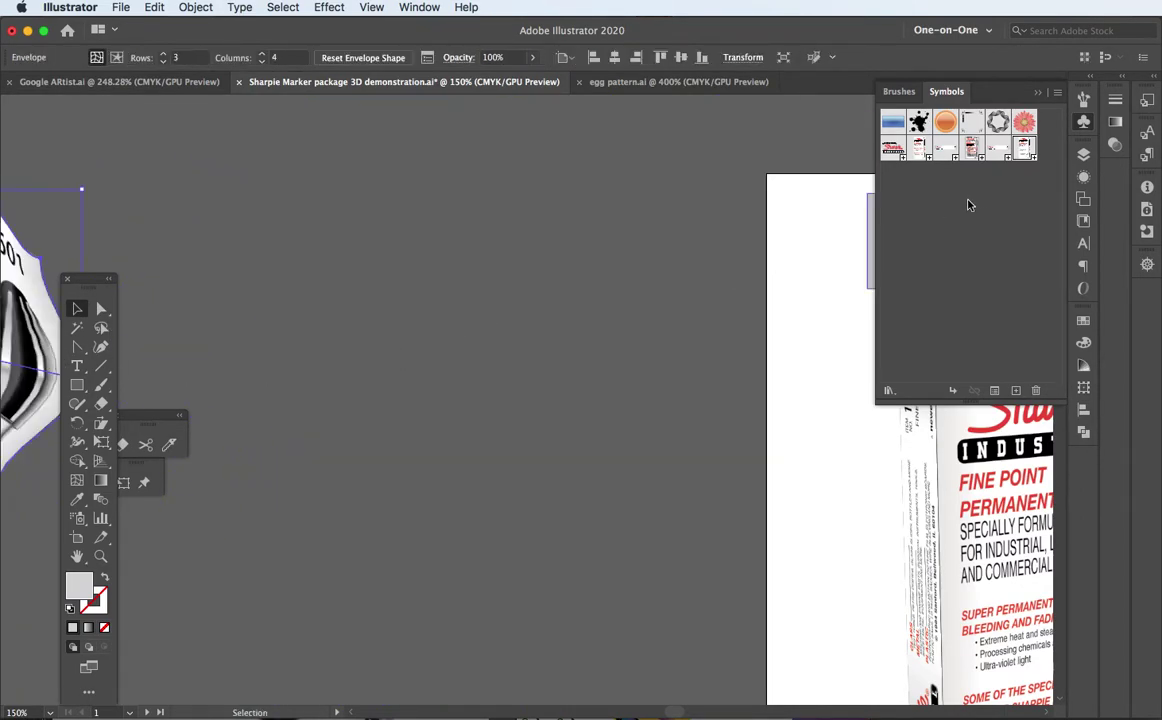
drag(1025, 150, 410, 378)
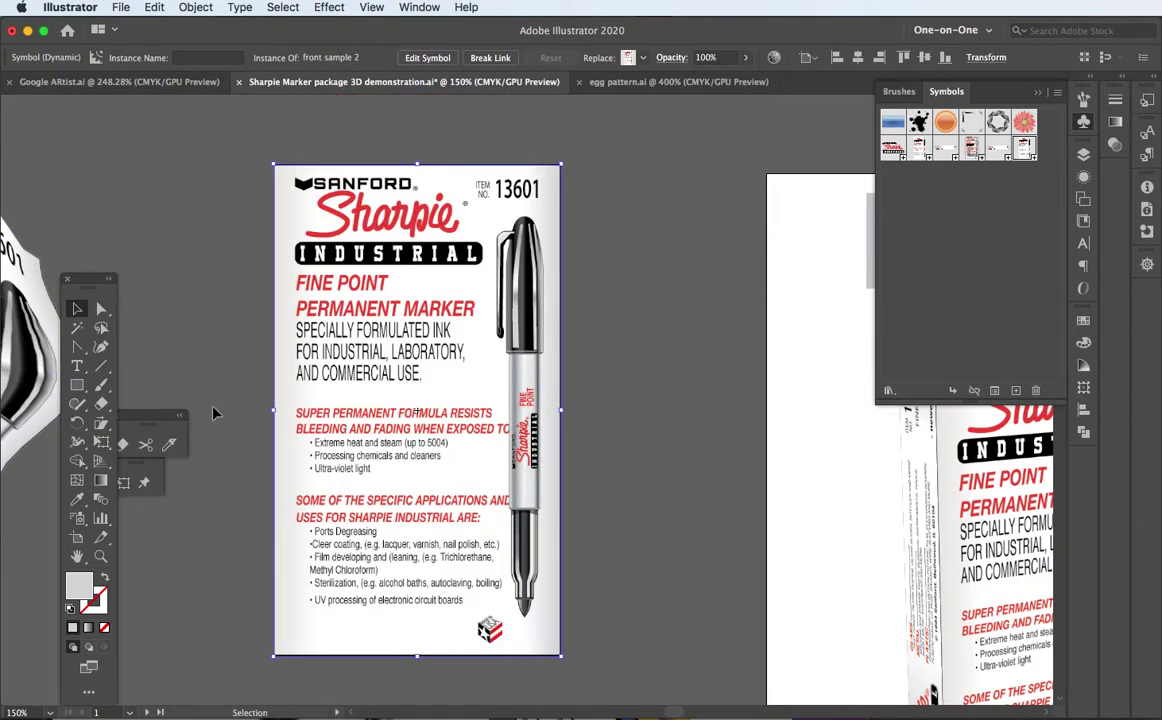
Apply an envelope mesh with 1 row and 1 column to the new front panel, with the preview on
click(193, 9)
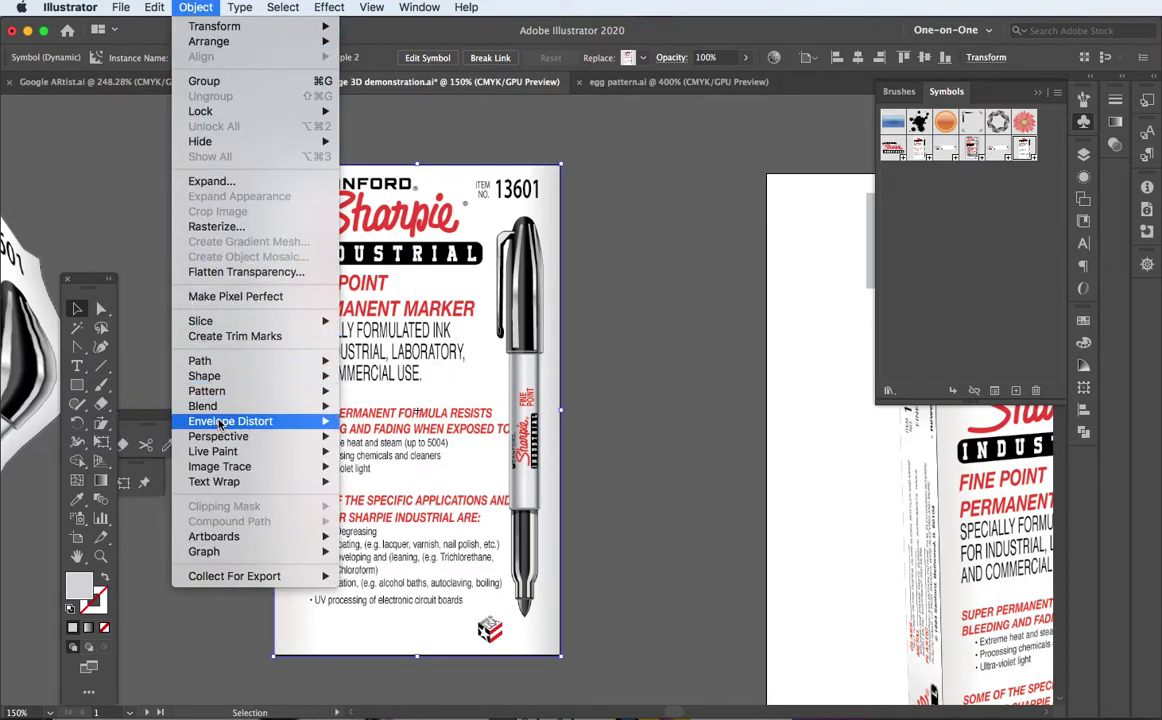
mouse_move(222, 424)
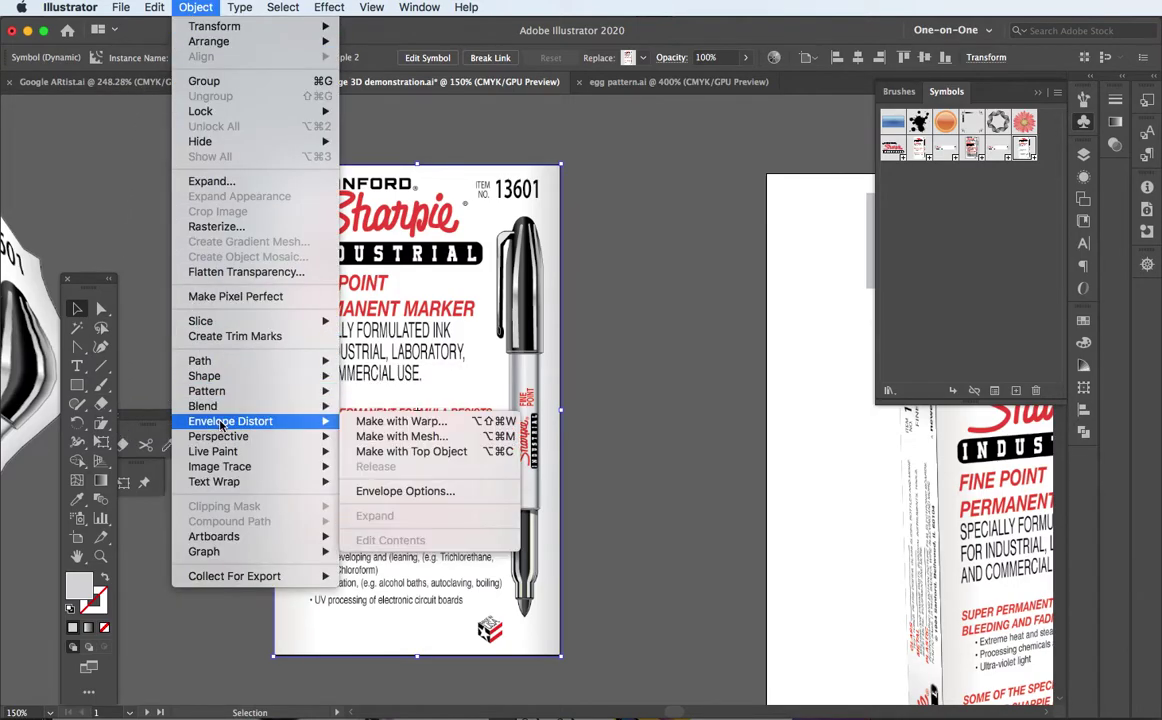
click(387, 436)
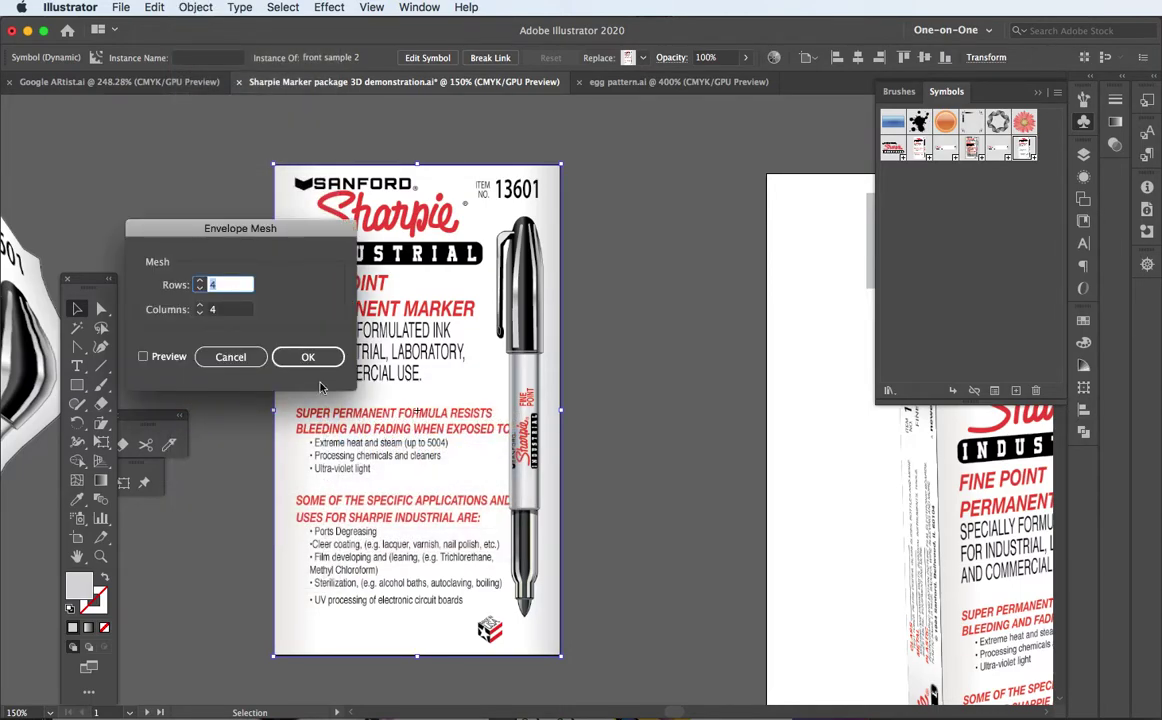
click(144, 357)
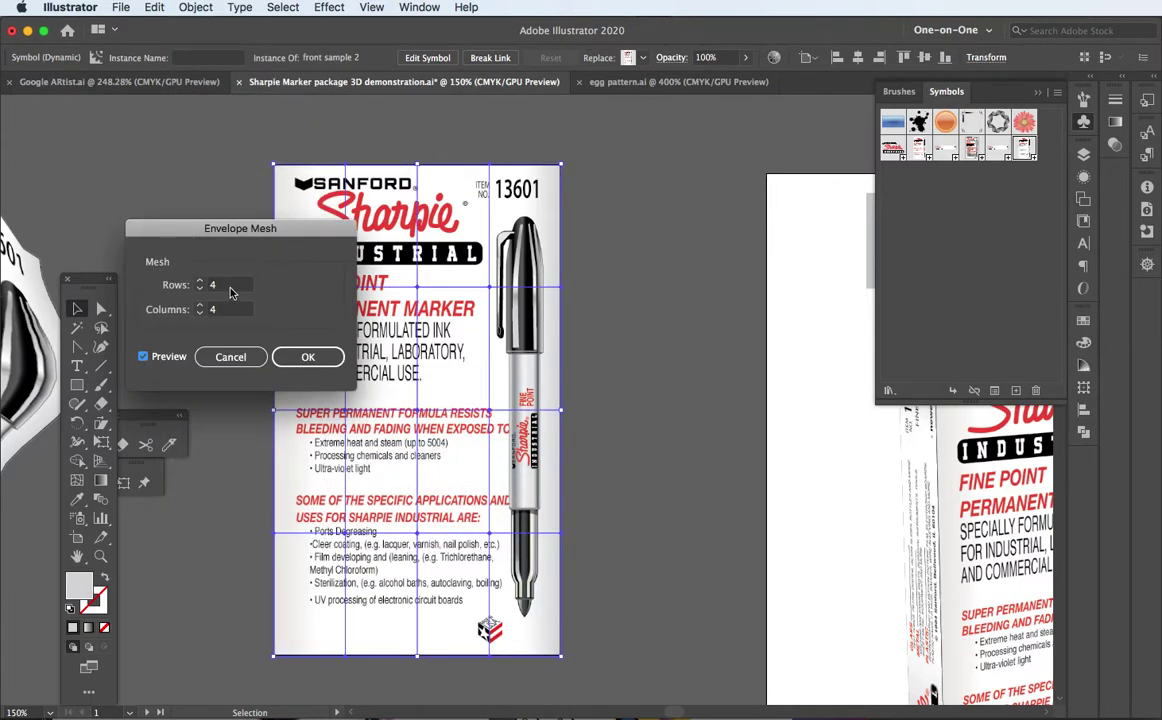
double_click(230, 287)
text(1)
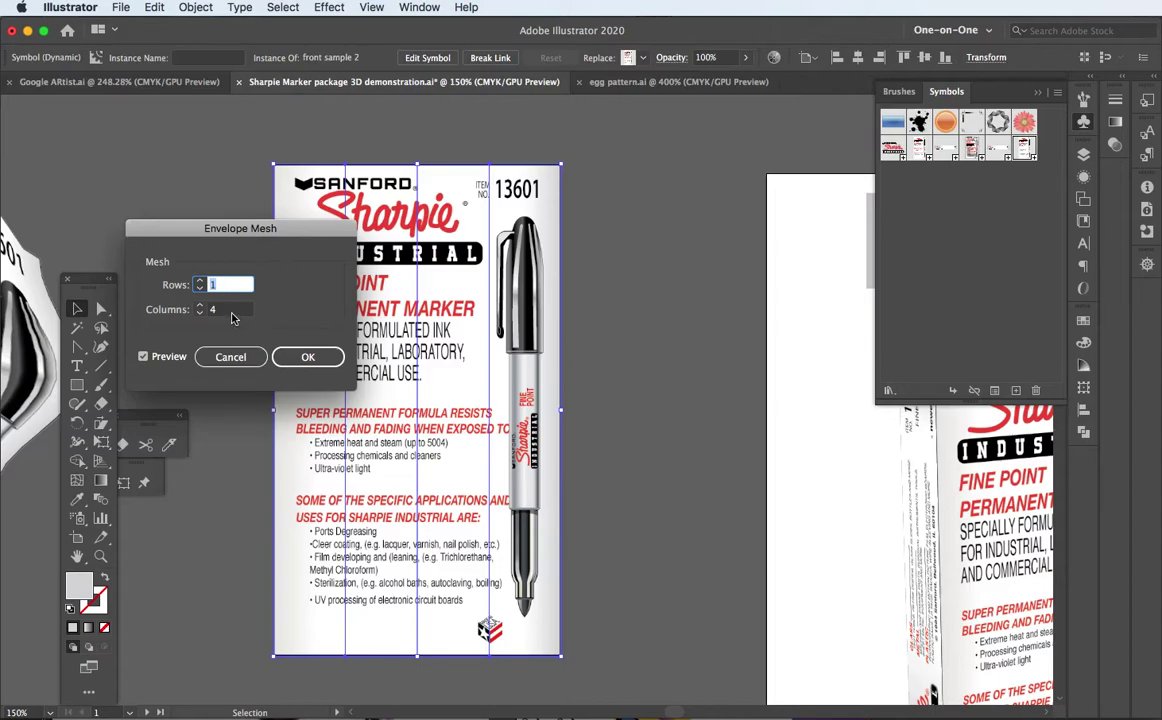
double_click(229, 309)
text(1)
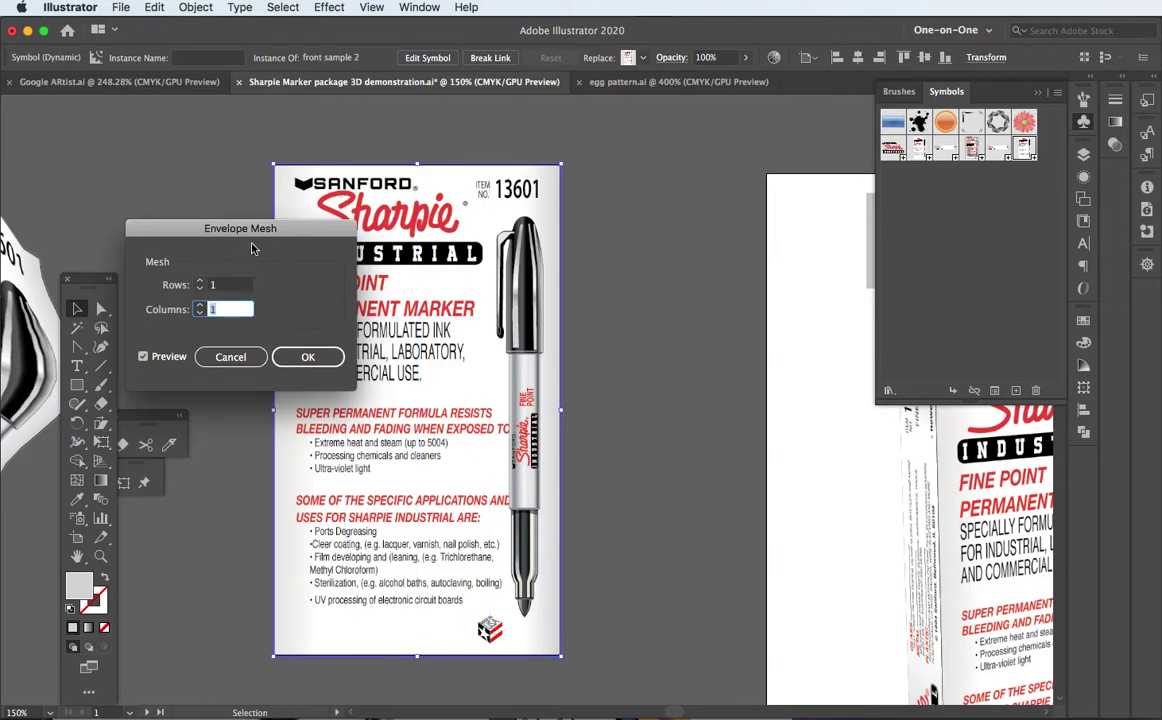
click(306, 357)
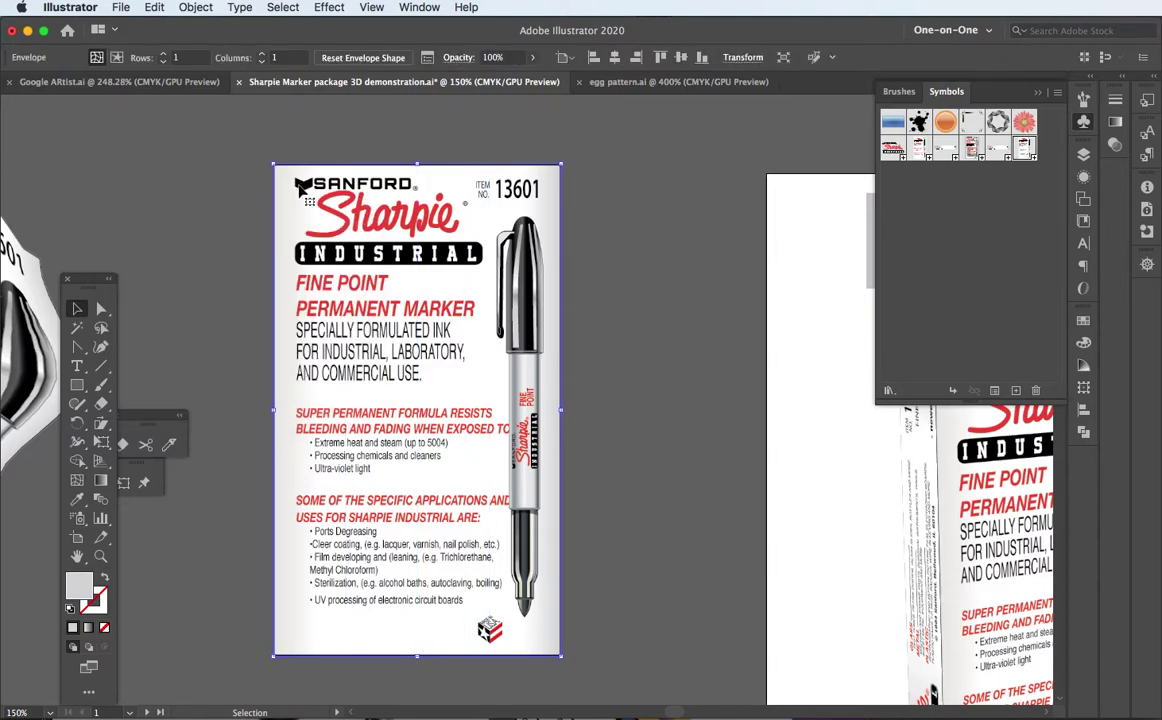
Rotate the new panel about 45 degrees counterclockwise and reposition it on the grey canvas
drag(375, 268, 425, 282)
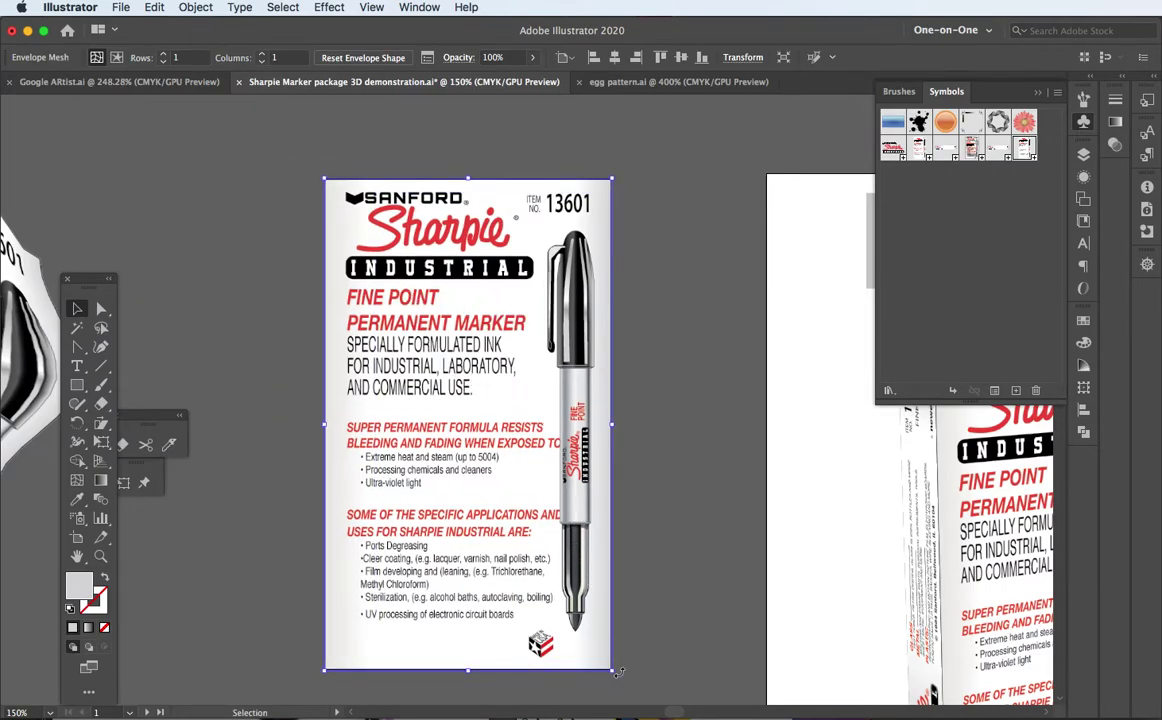
drag(617, 673, 706, 475)
drag(497, 414, 484, 344)
Reshape the rotated panel by pulling its two pen-side corners and bottom corner inward and the logo corner outward
click(101, 310)
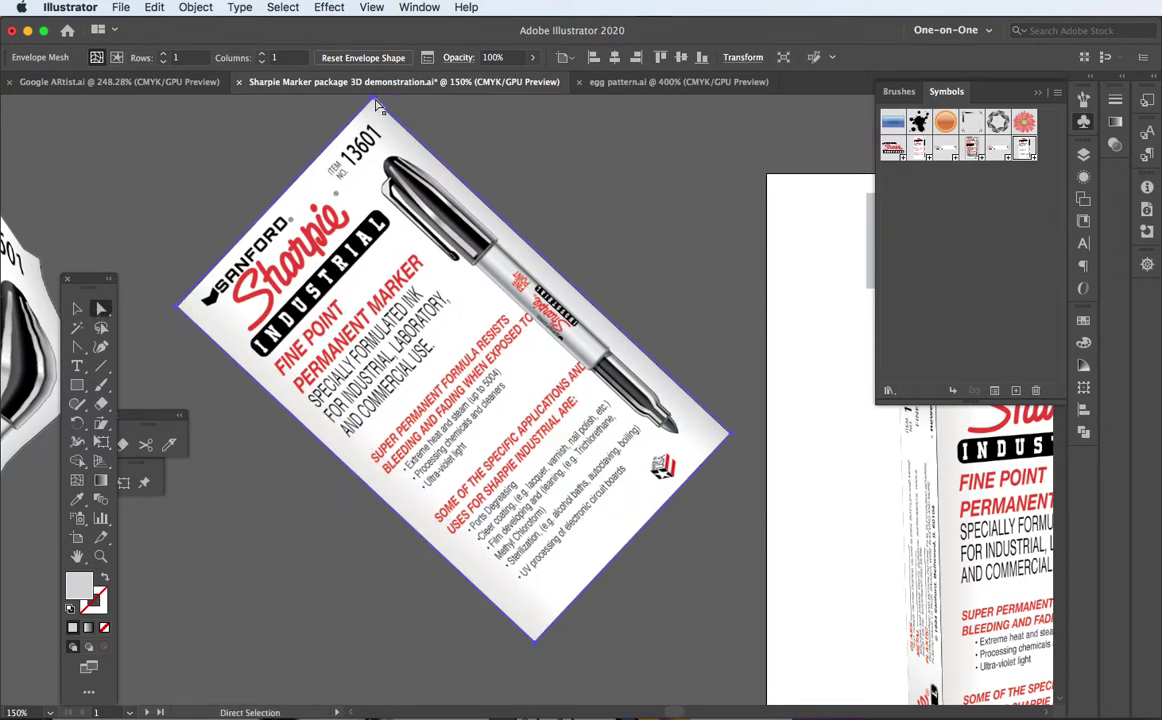
drag(376, 102, 290, 193)
drag(735, 443, 650, 381)
drag(534, 648, 550, 578)
drag(175, 312, 135, 322)
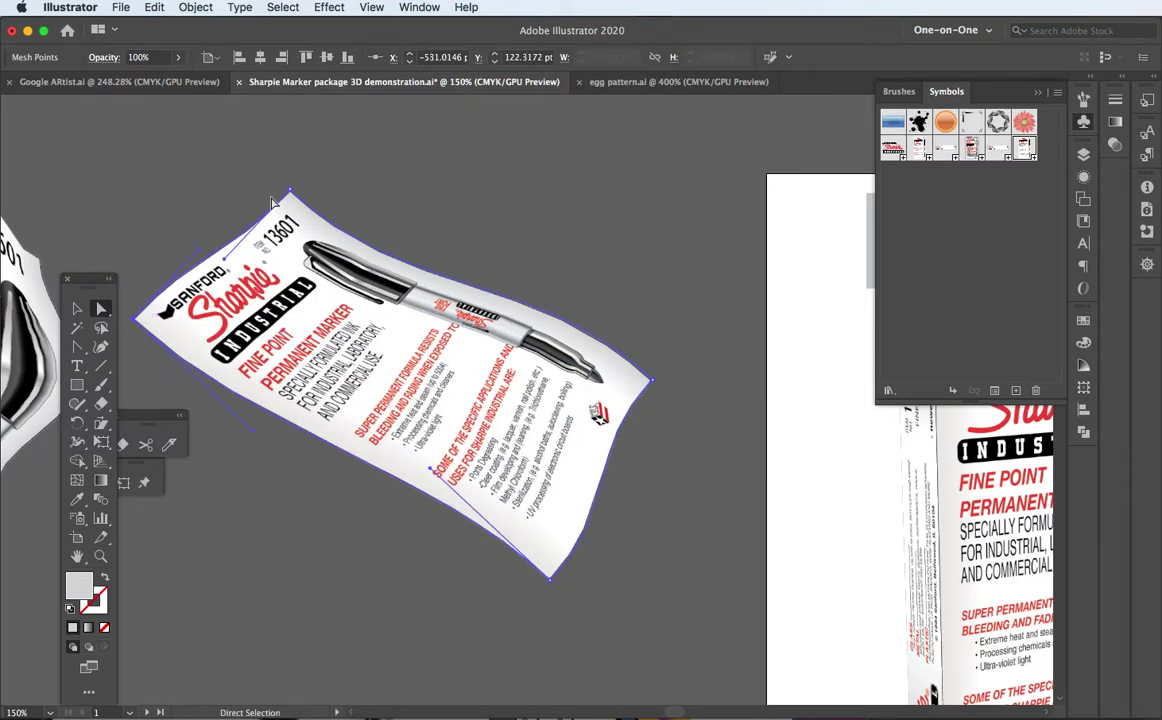
Straighten the edges of the distorted front panel by converting its four corner mesh points with the Anchor Point tool
click(290, 194)
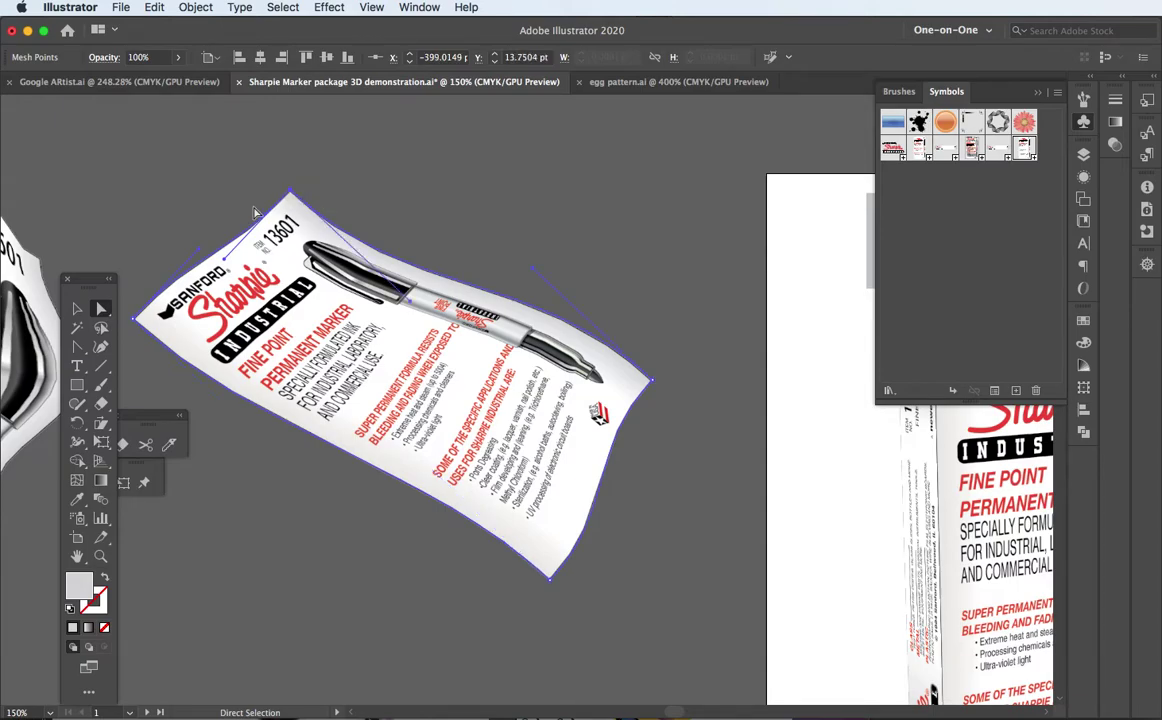
key(shift+c)
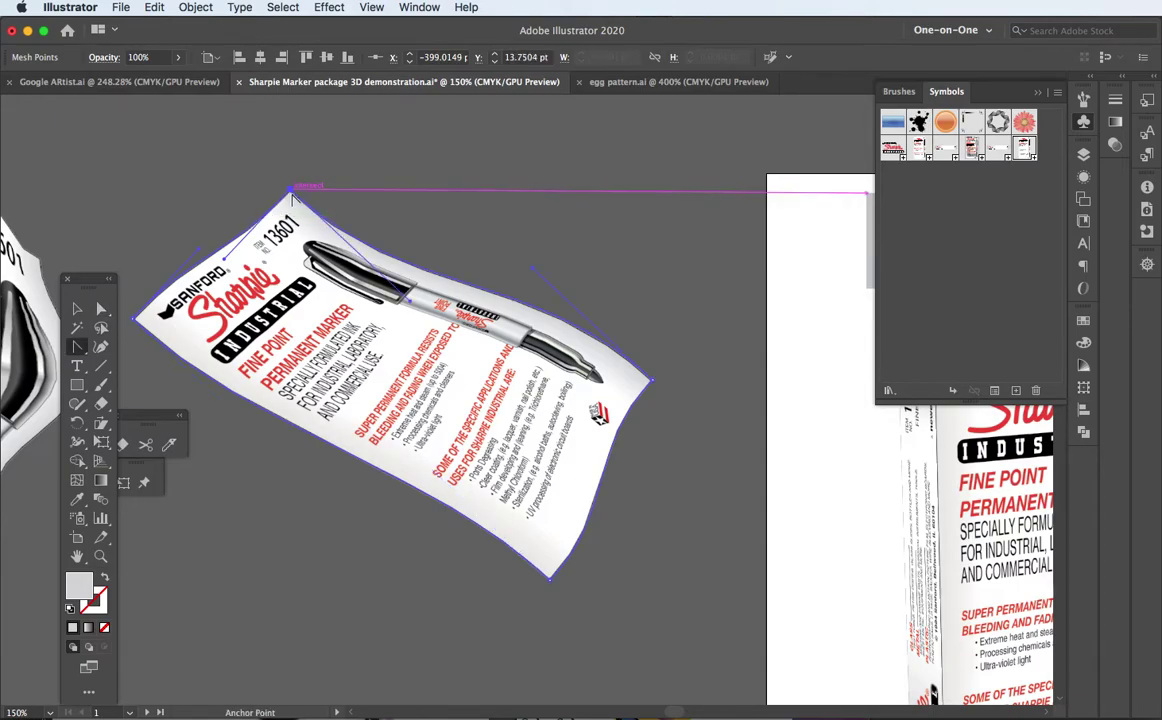
drag(134, 318, 157, 315)
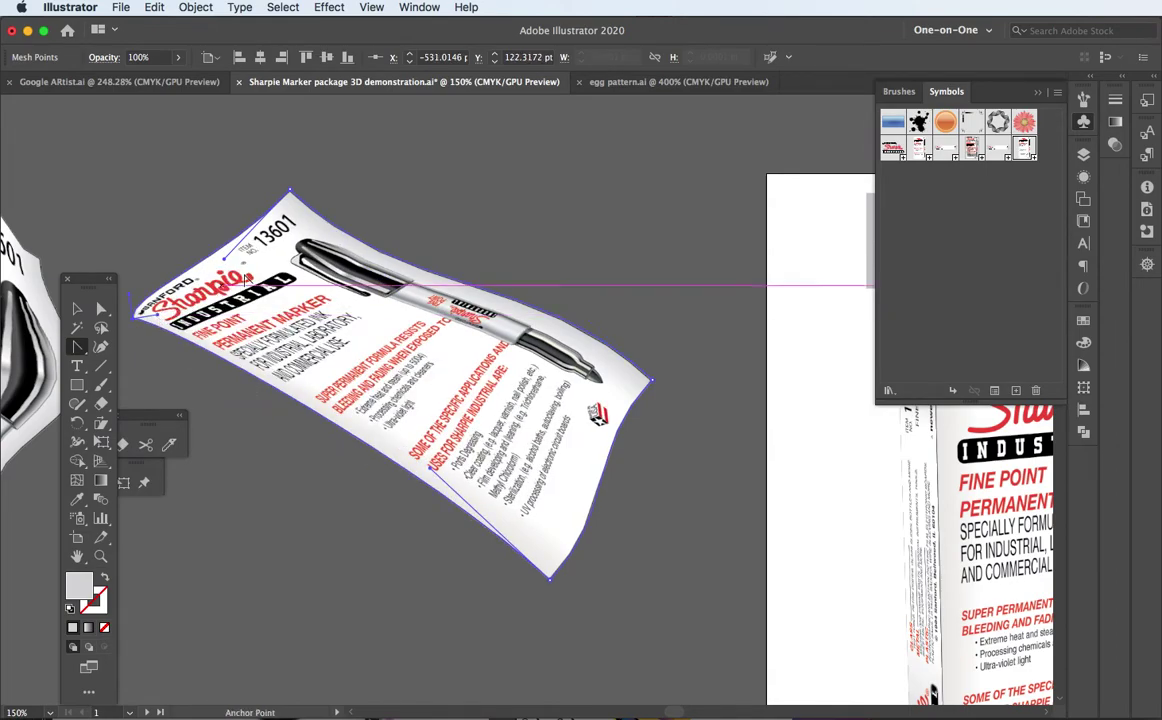
click(290, 190)
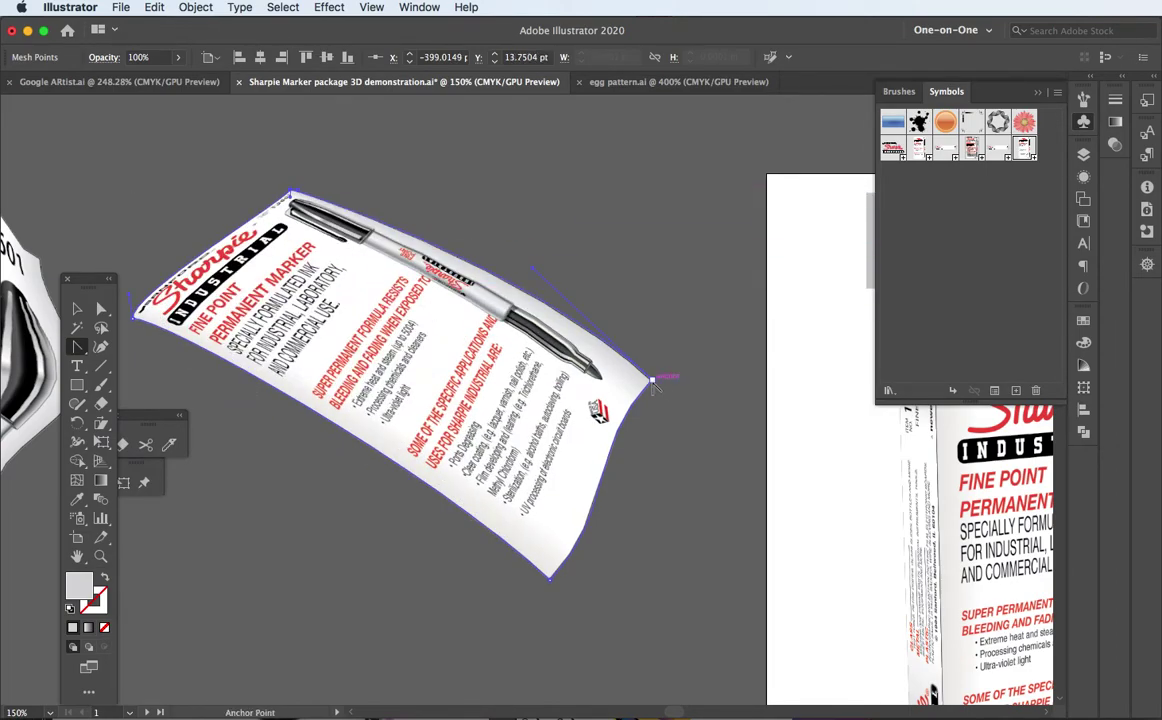
drag(652, 380, 583, 356)
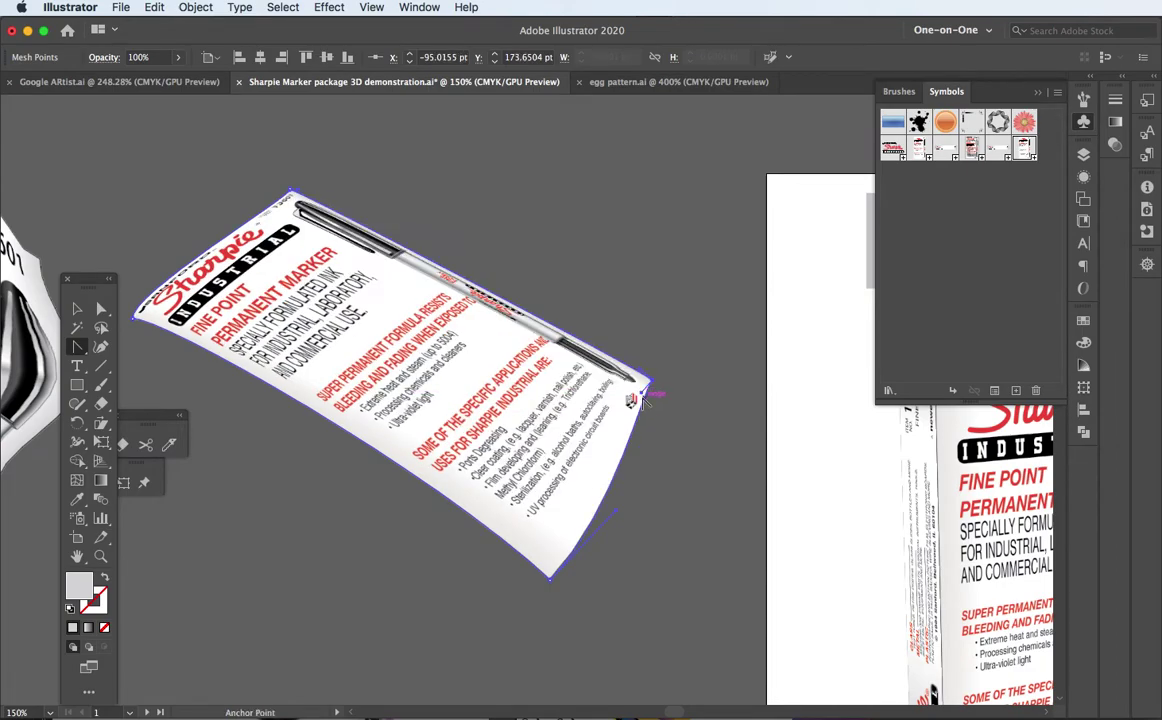
click(551, 579)
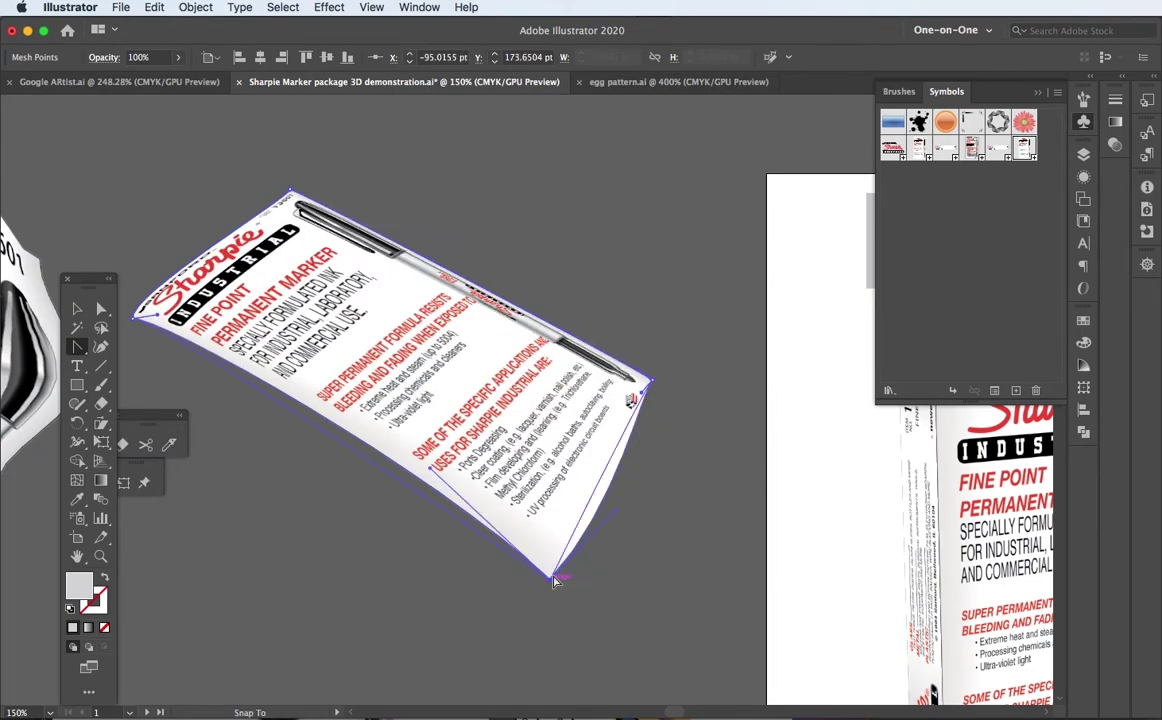
alt+click(553, 579)
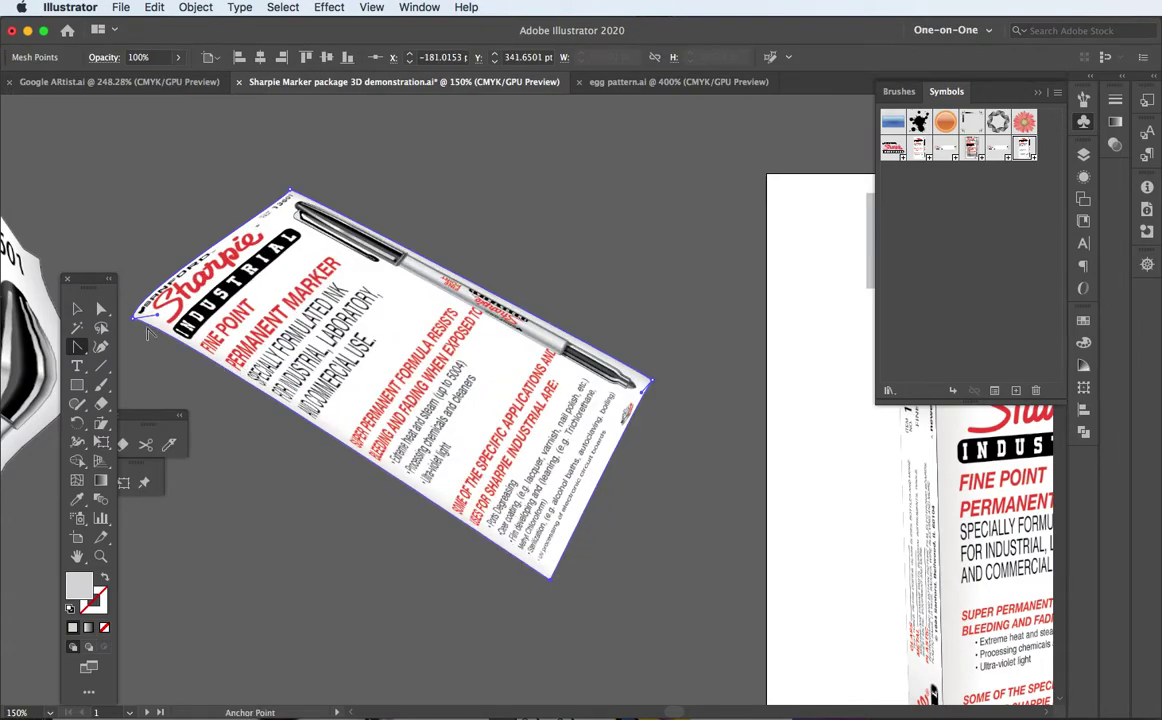
drag(137, 325, 138, 323)
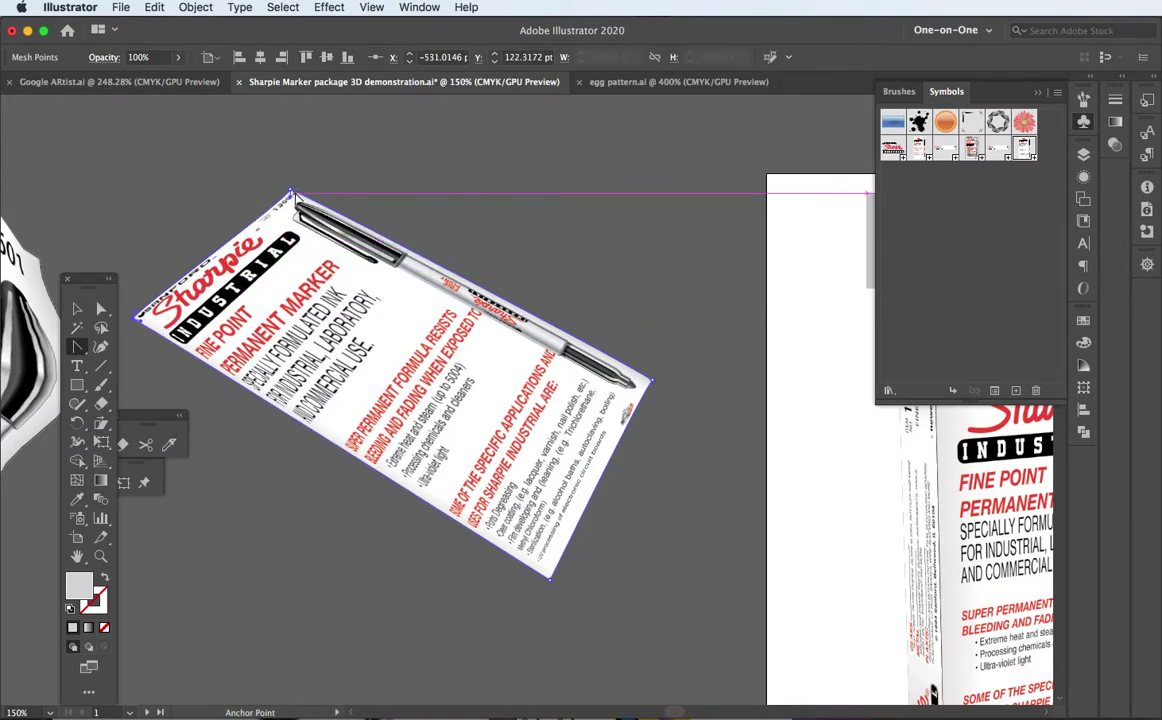
drag(291, 193, 290, 202)
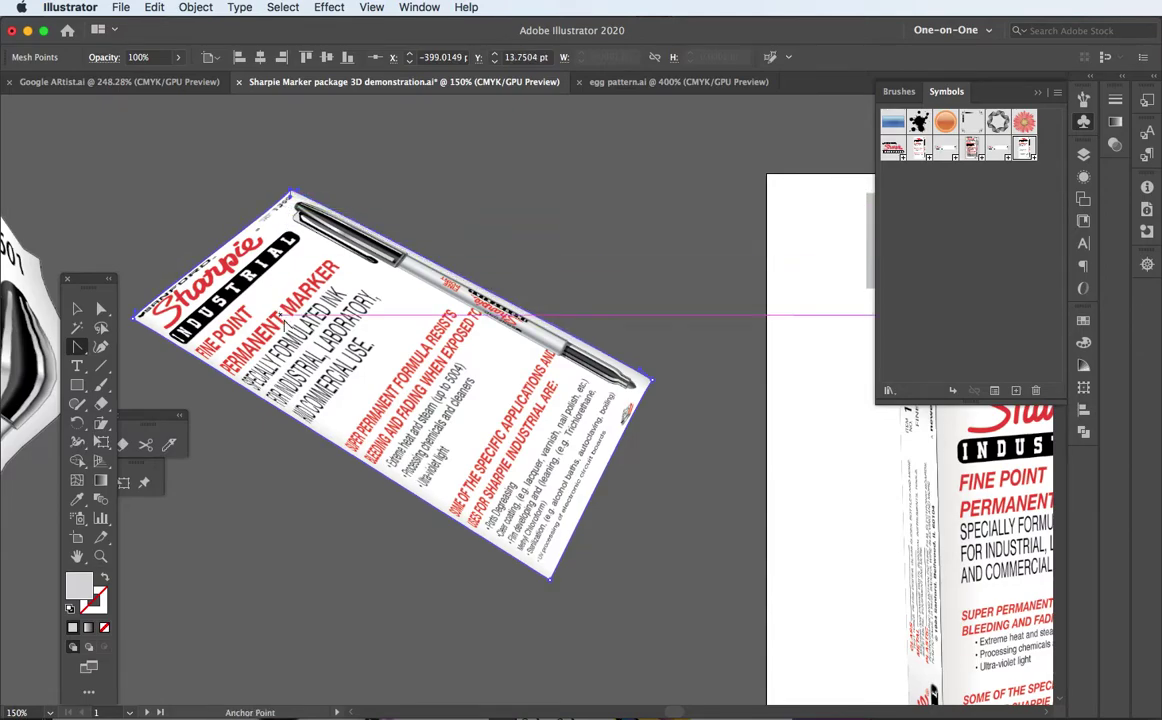
Flatten the front panel's perspective by moving its bottom, pen-tip and pen-cap corners upward or inward, fine-tune the logo corner, and deselect it
click(101, 309)
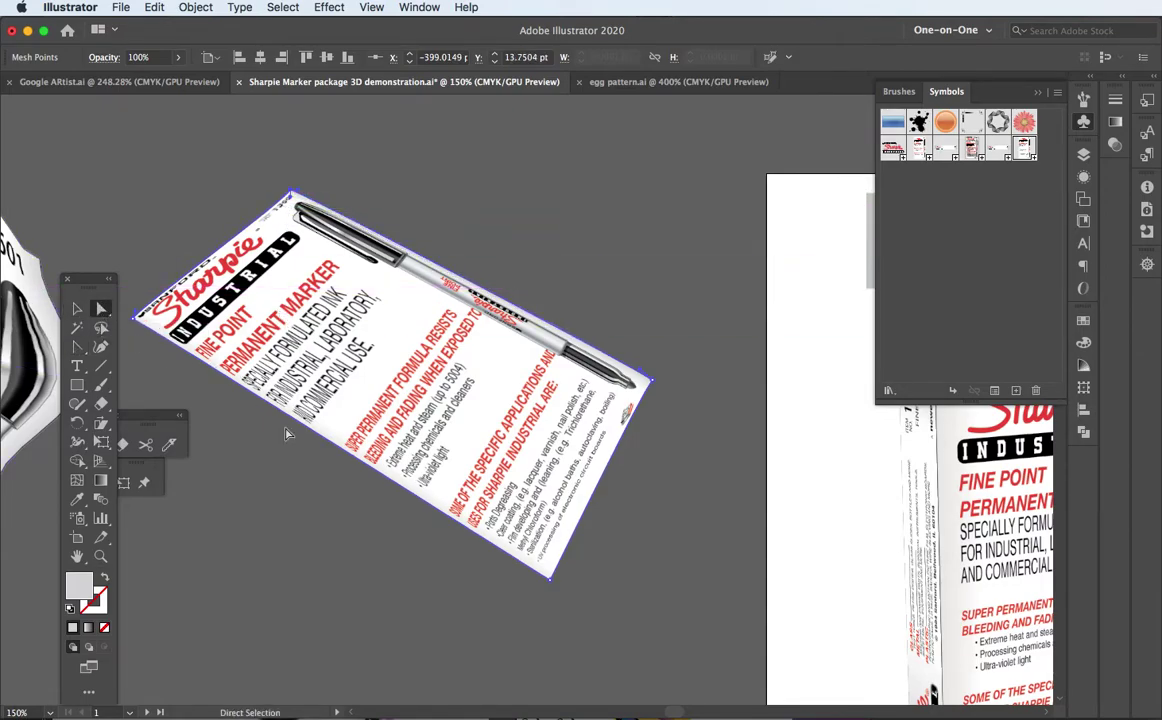
drag(553, 578, 555, 505)
drag(648, 381, 622, 338)
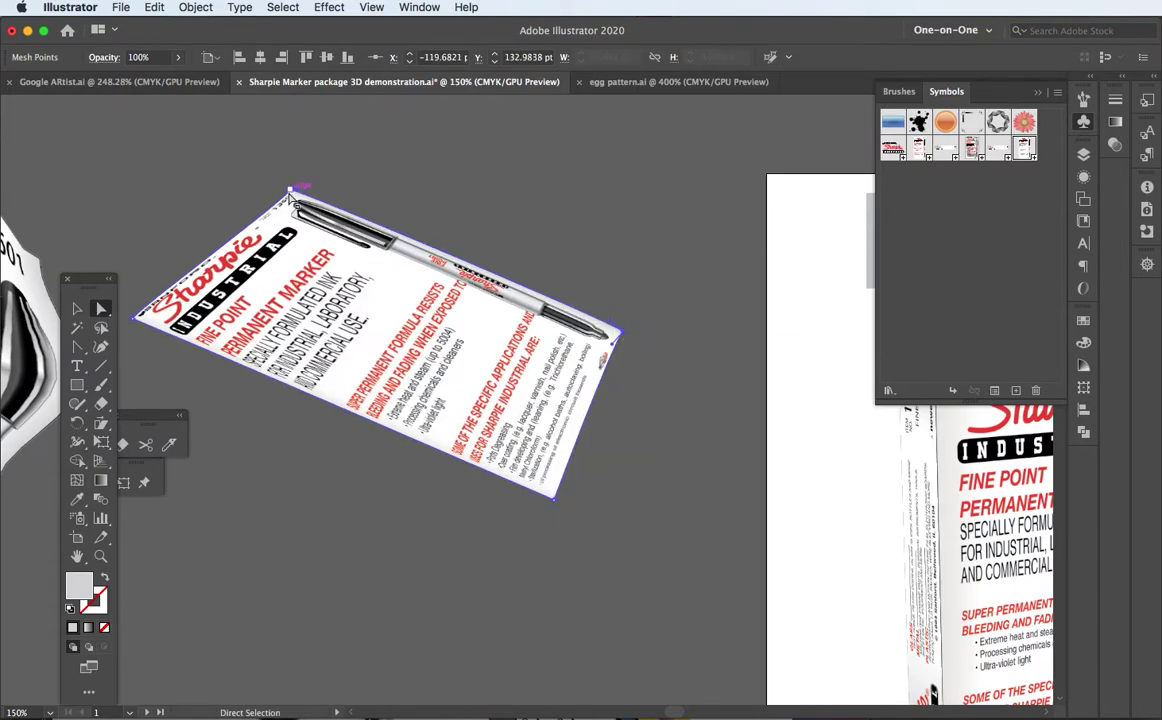
drag(290, 190, 281, 215)
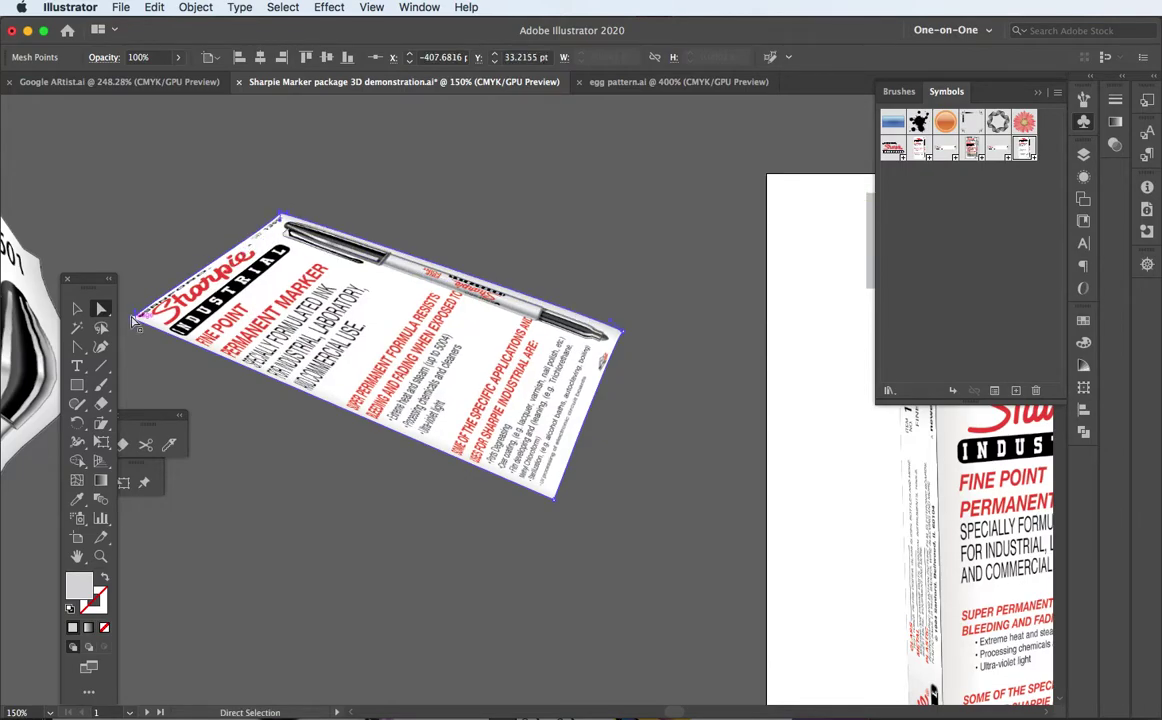
drag(137, 313, 133, 318)
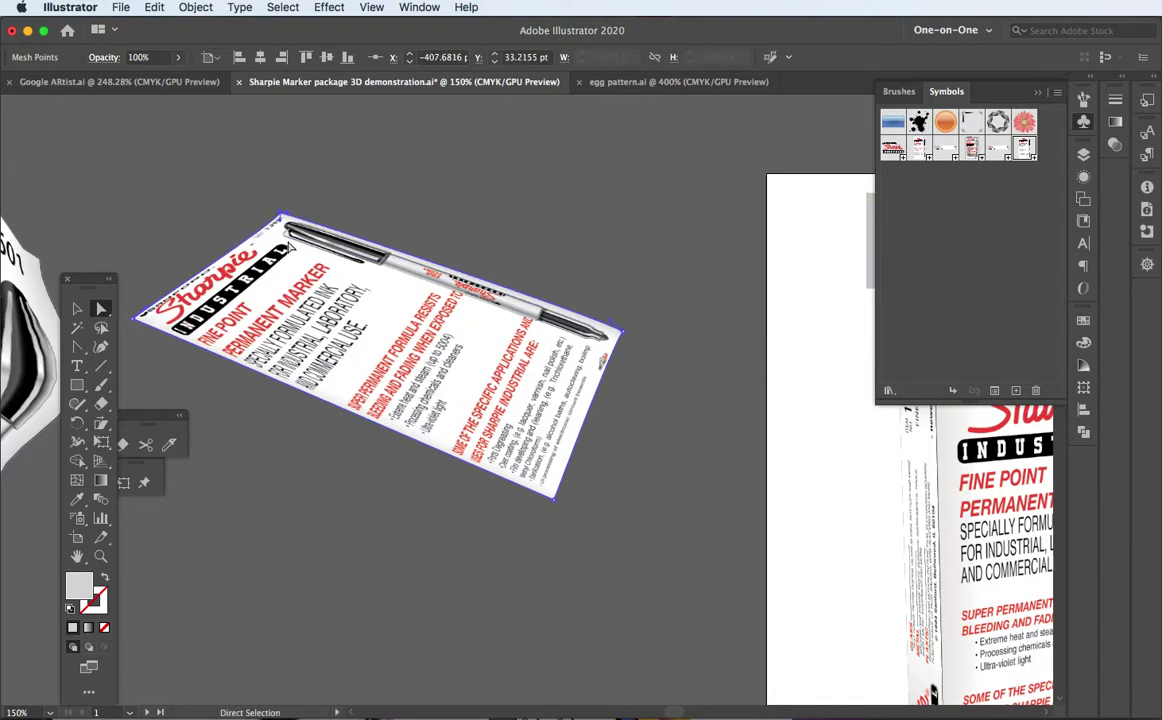
key(super+shift+a)
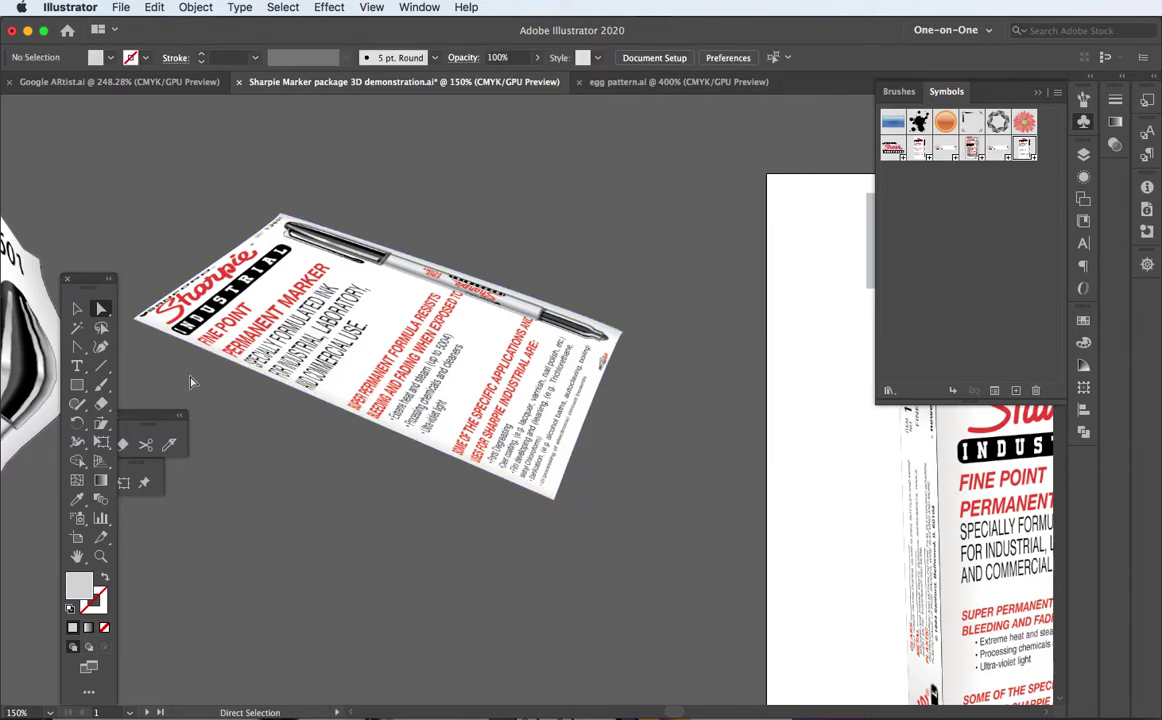
Place an instance of the "sample side" symbol on the grey canvas just below the distorted front panel
key(v)
click(270, 323)
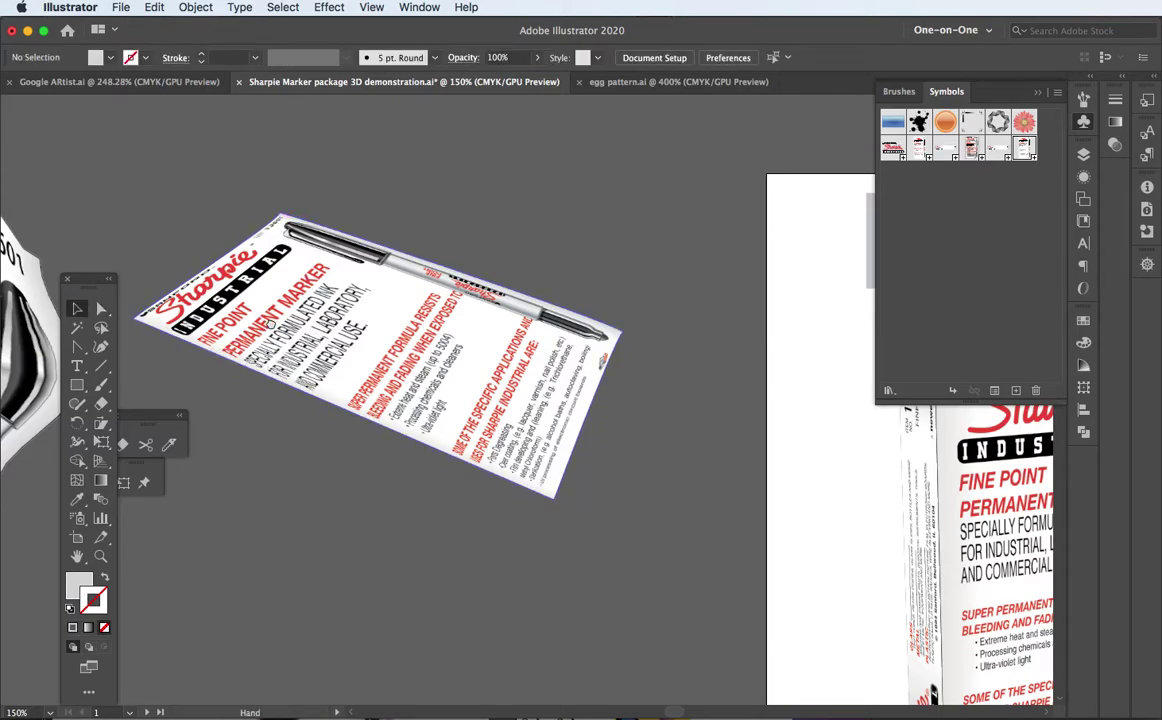
drag(270, 323, 427, 466)
mouse_move(348, 161)
mouse_down()
mouse_move(493, 622)
mouse_move(529, 646)
mouse_move(460, 518)
mouse_up()
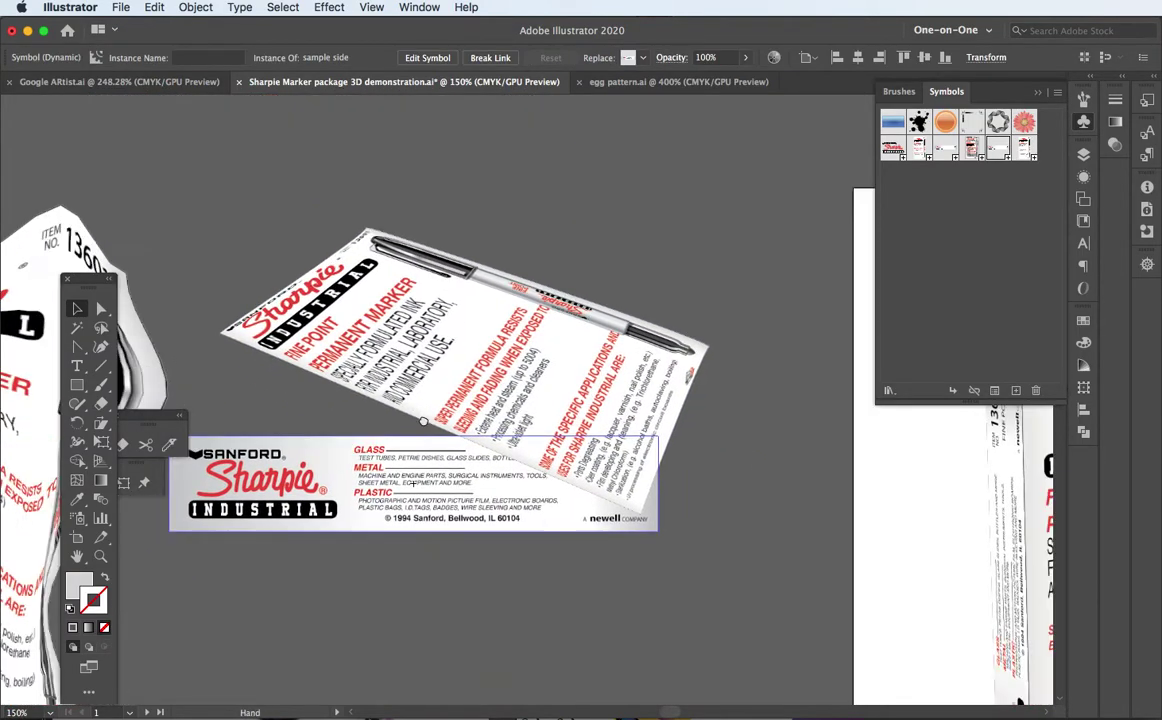
drag(423, 421, 444, 446)
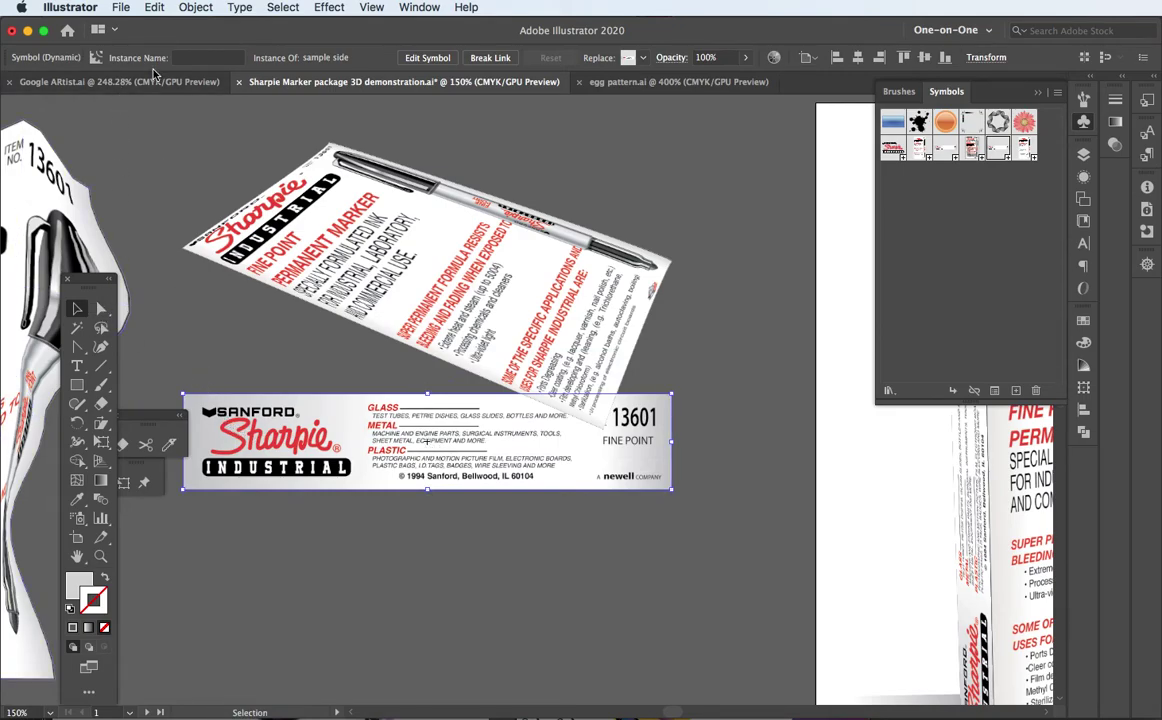
Apply an envelope mesh with 1 row and 1 column to the side panel, with the preview on
click(194, 8)
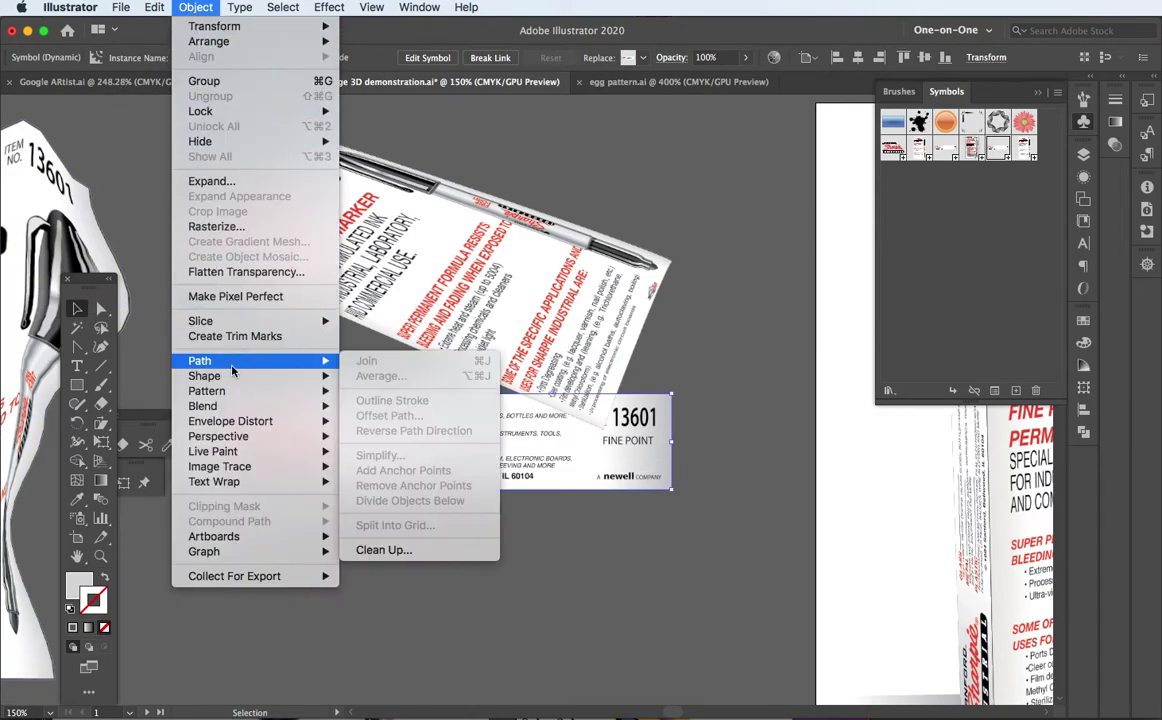
mouse_move(230, 400)
mouse_move(250, 424)
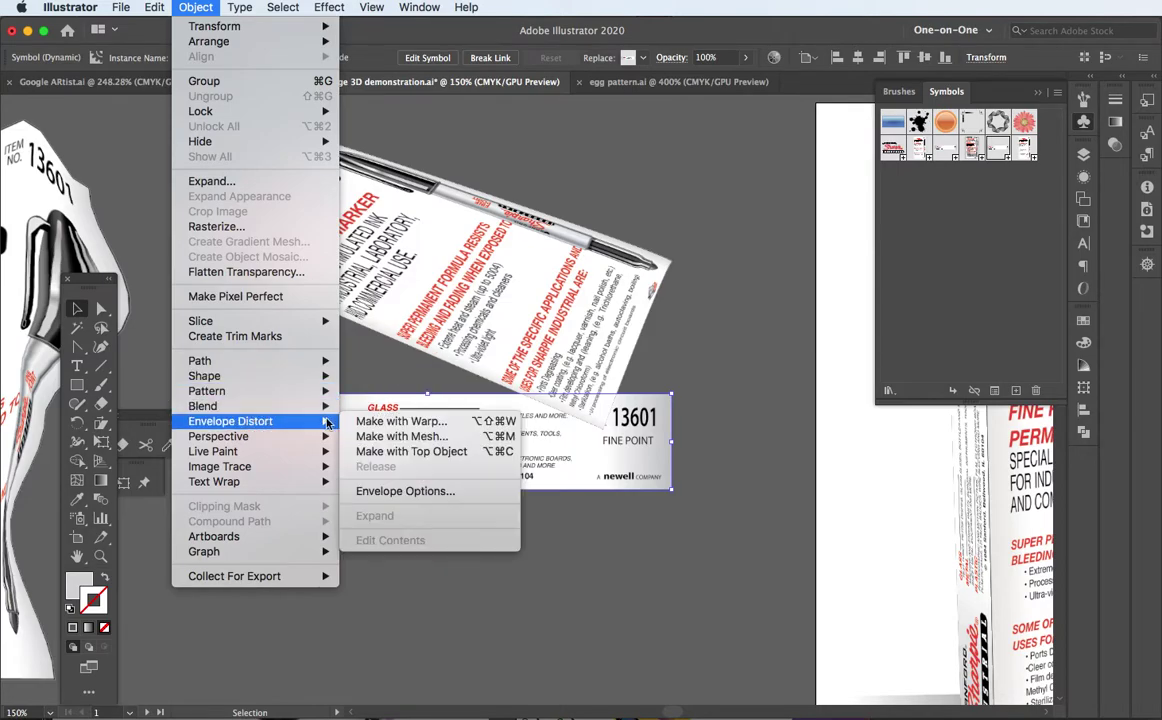
click(403, 437)
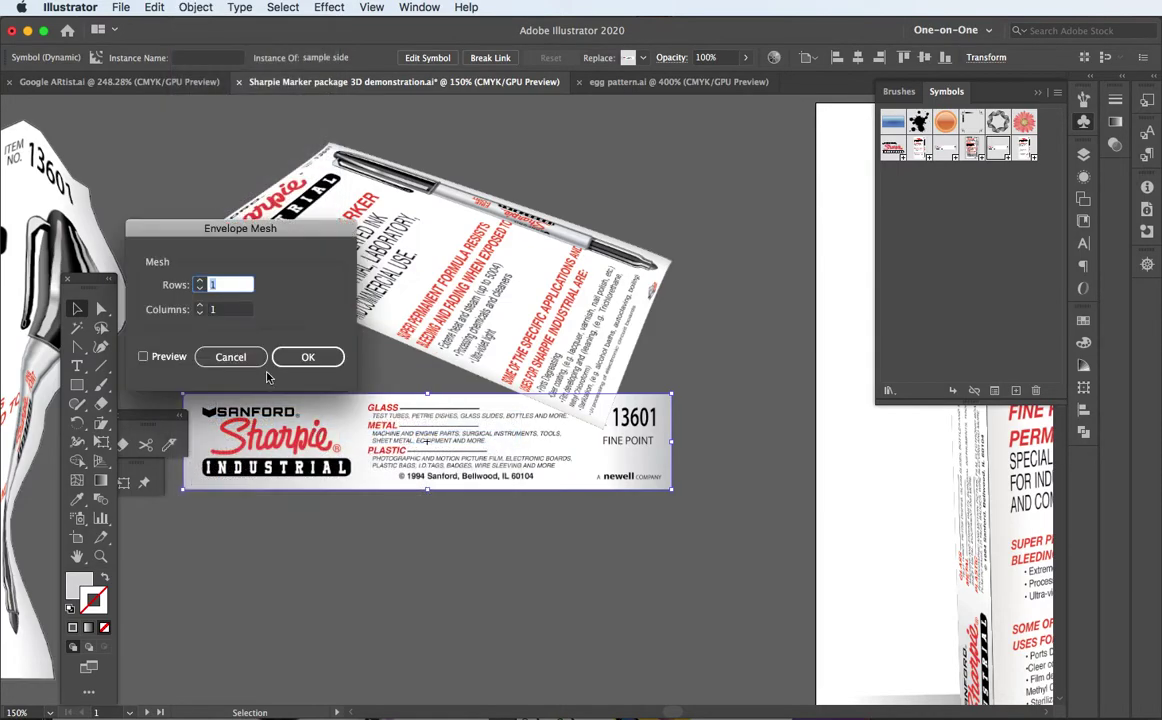
click(144, 357)
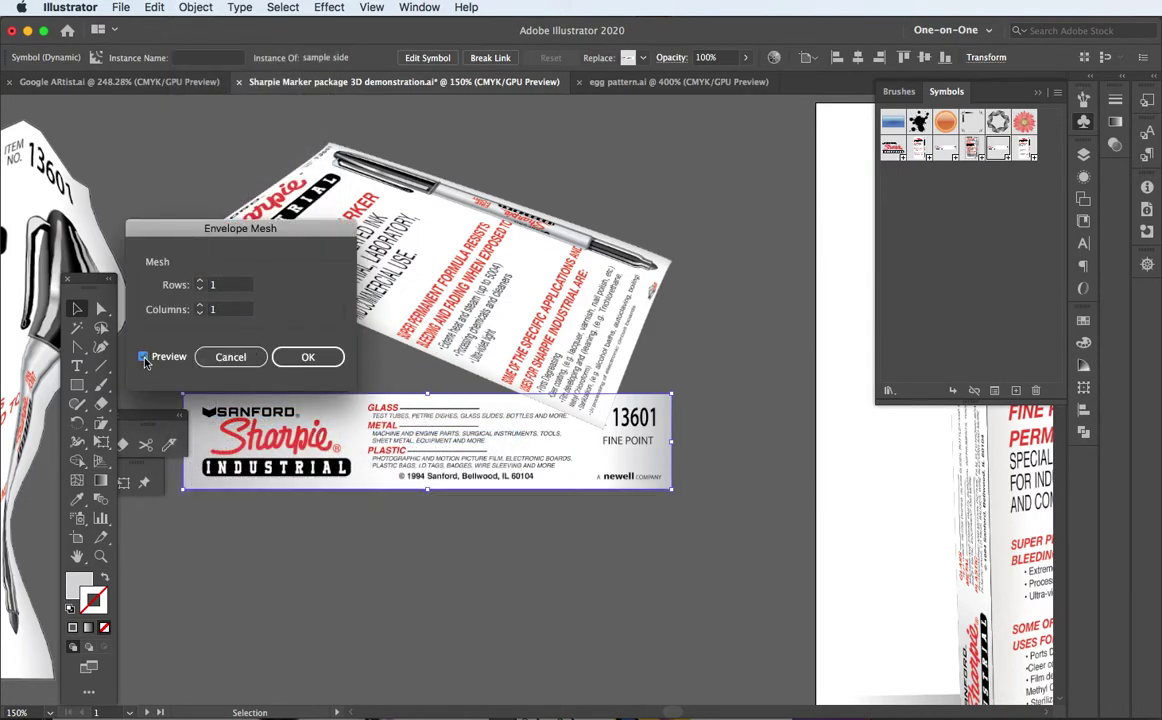
click(308, 357)
Align the side panel's upper right corner with the front panel's bottom corner and rotate it clockwise around that point to match the adjoining edge
drag(321, 403, 428, 468)
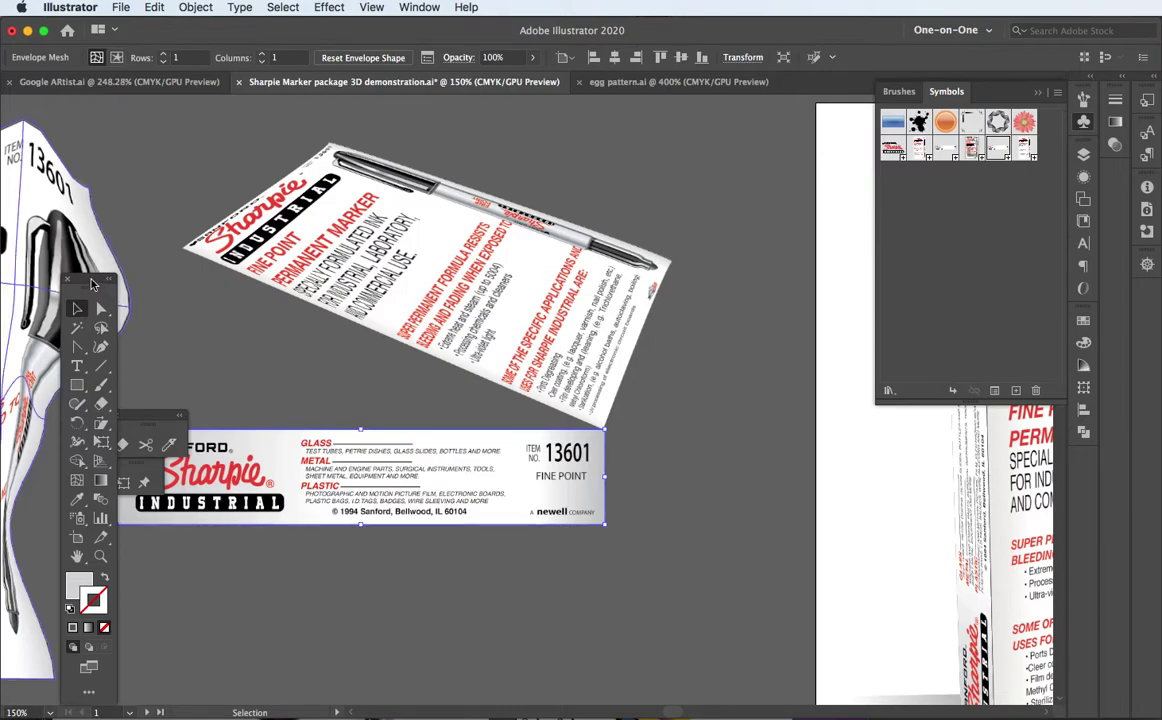
drag(92, 285, 63, 266)
click(49, 407)
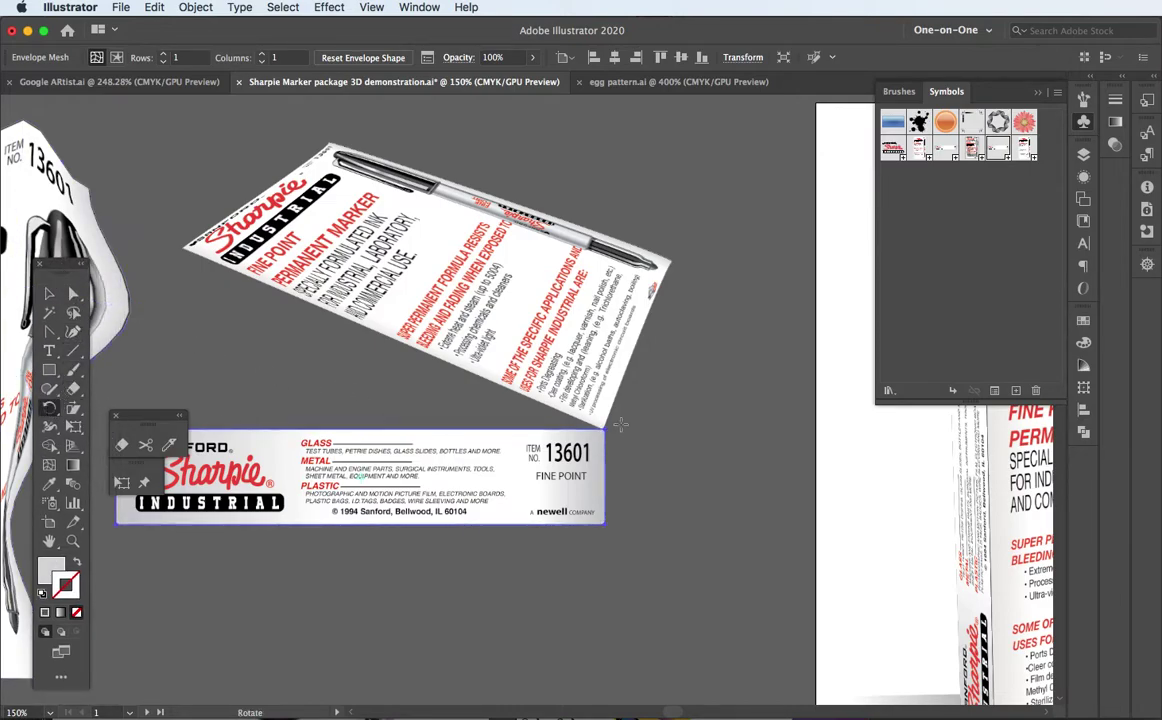
click(606, 432)
drag(300, 452, 299, 318)
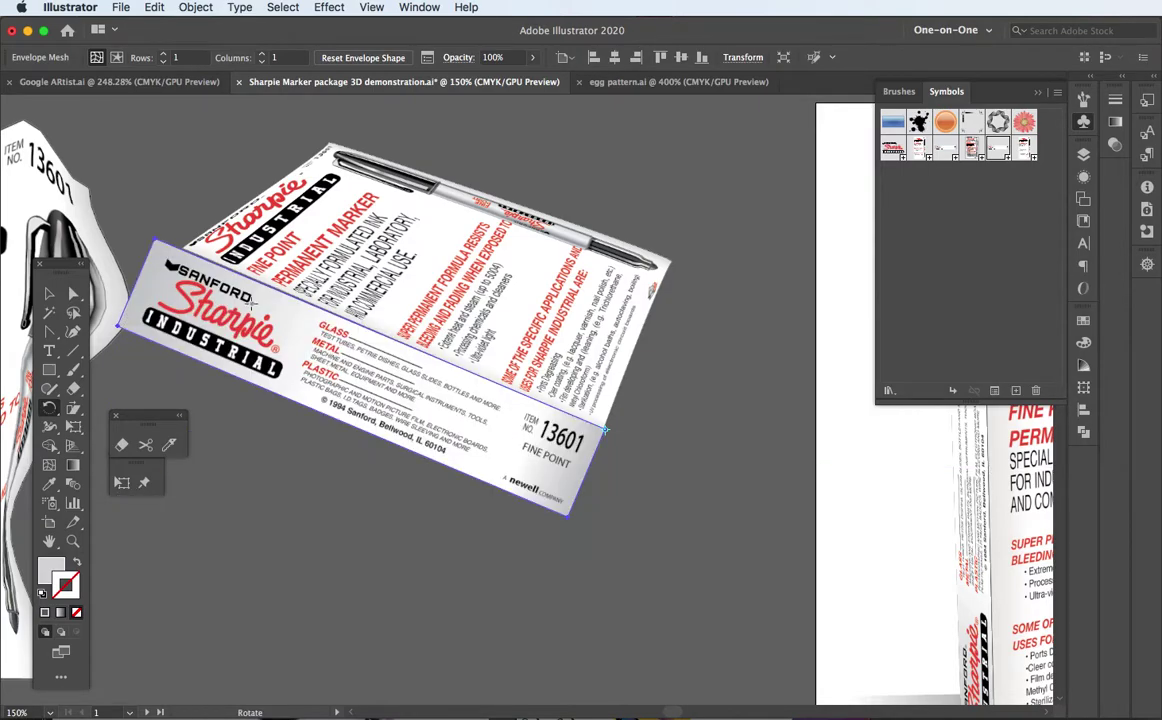
Snap the side panel's upper logo corner to the front panel's logo corner and shift its two lower corners to the right
click(73, 293)
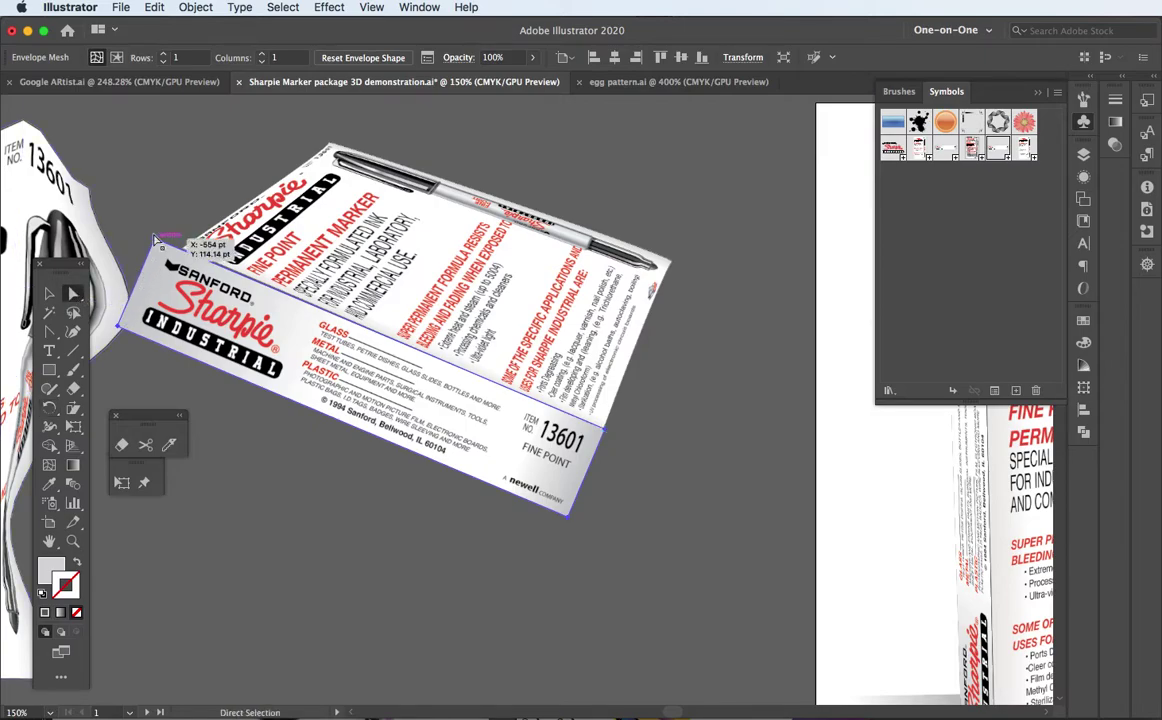
click(155, 242)
drag(155, 242, 180, 256)
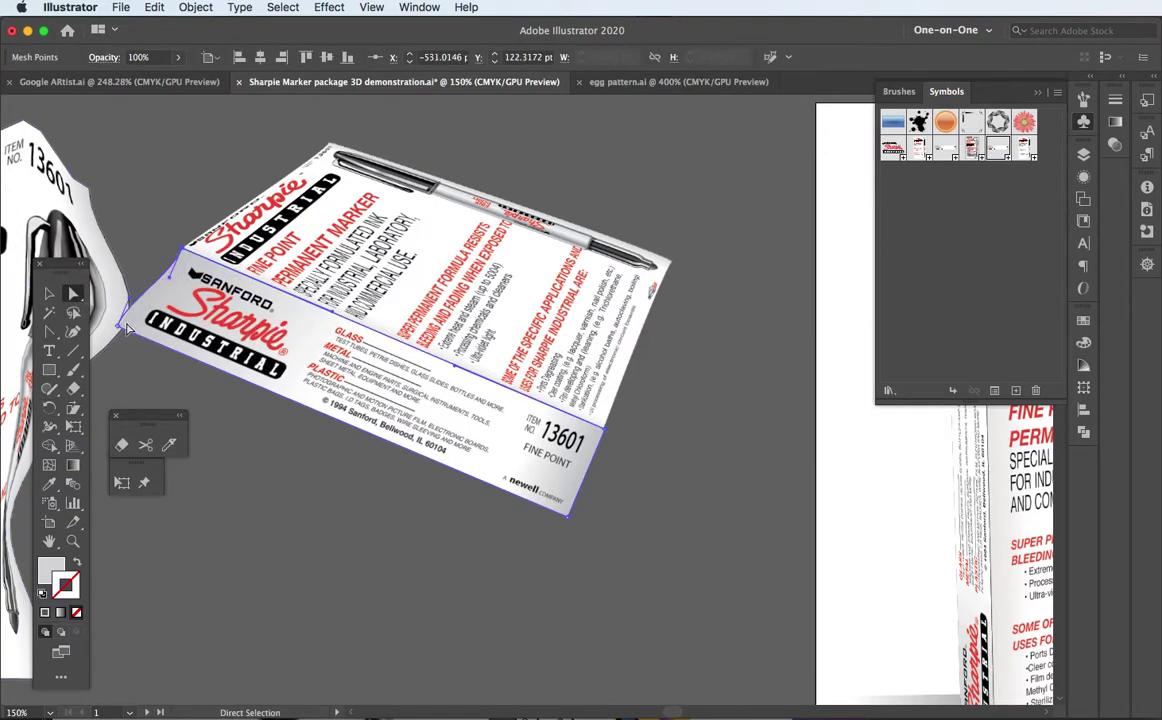
drag(120, 326, 202, 327)
drag(563, 512, 617, 519)
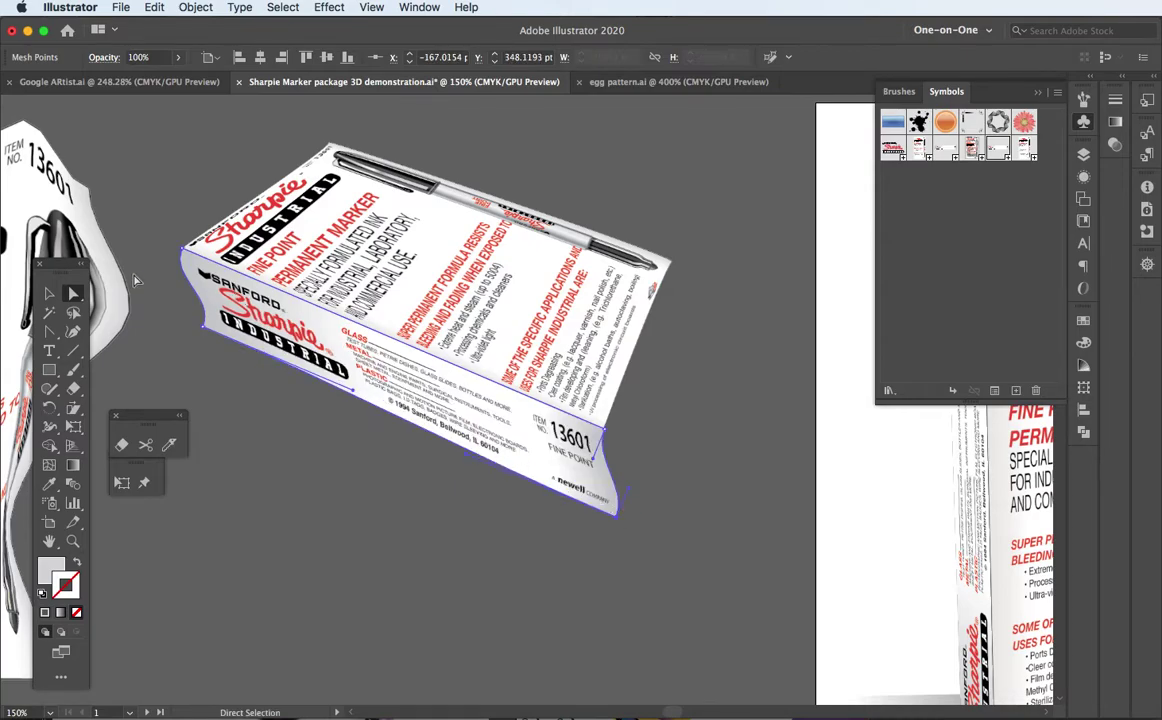
Straighten the side panel's two short edges and lower edge by adjusting its corner points and handles with the Anchor Point tool
shift+click(116, 259)
click(48, 333)
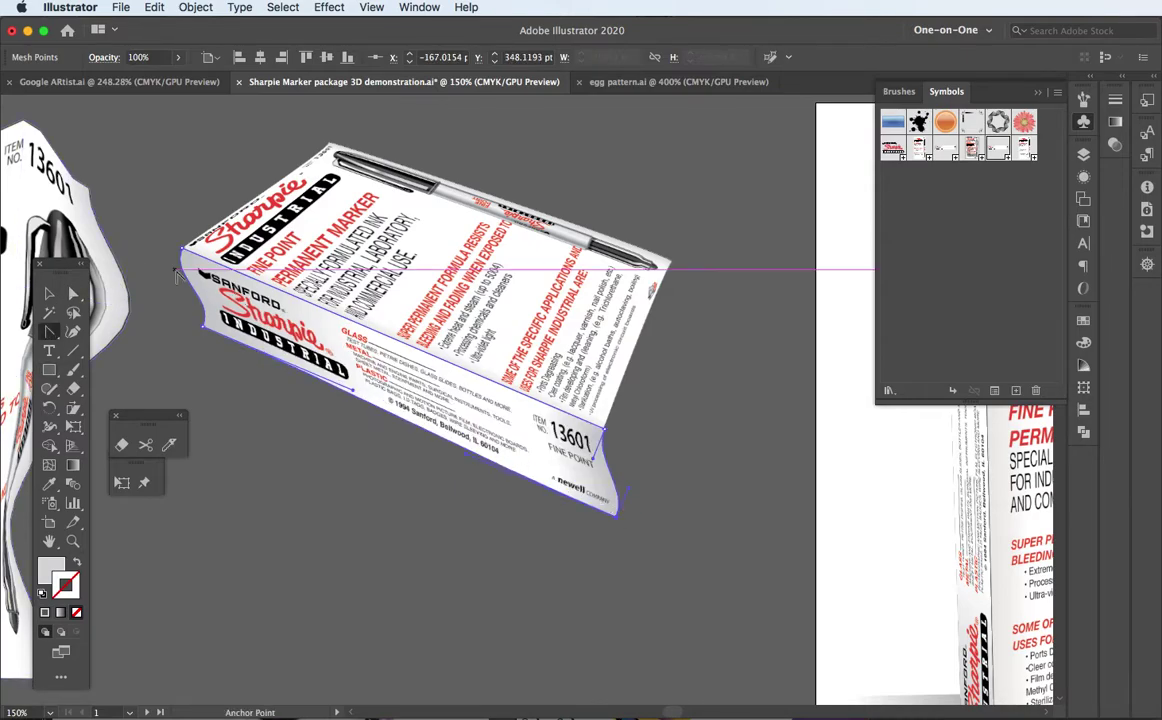
mouse_move(184, 251)
mouse_down()
mouse_move(169, 229)
mouse_move(175, 239)
mouse_up()
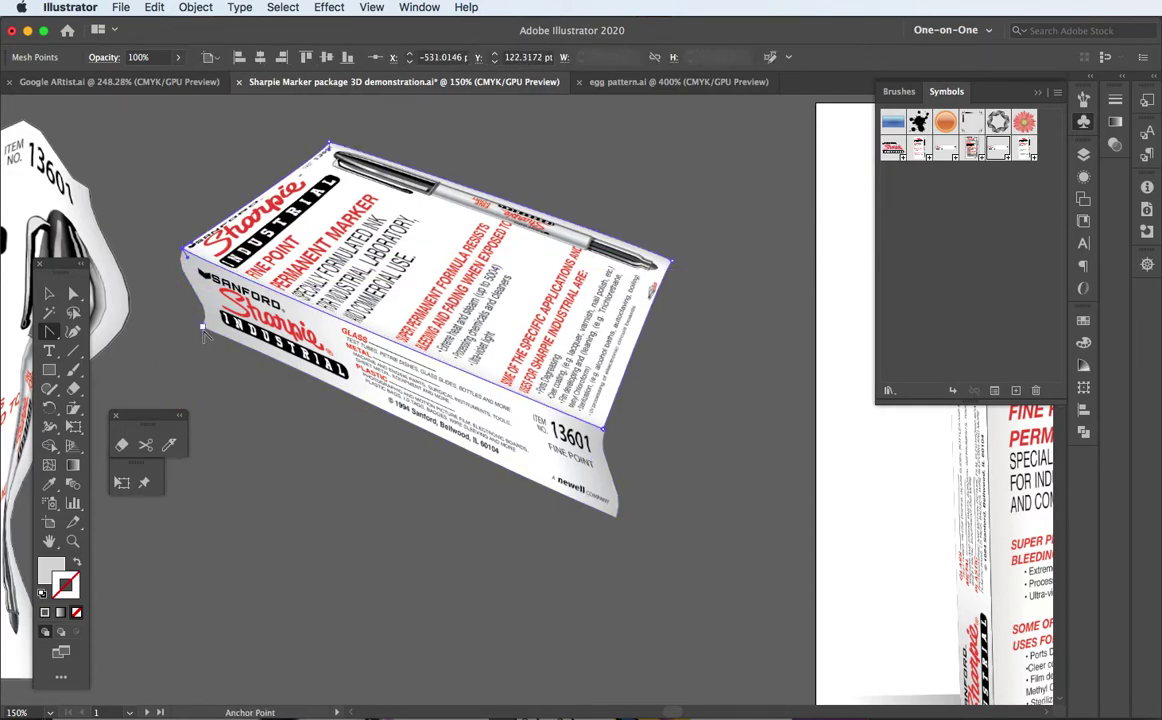
shift+super+click(186, 296)
drag(204, 327, 216, 332)
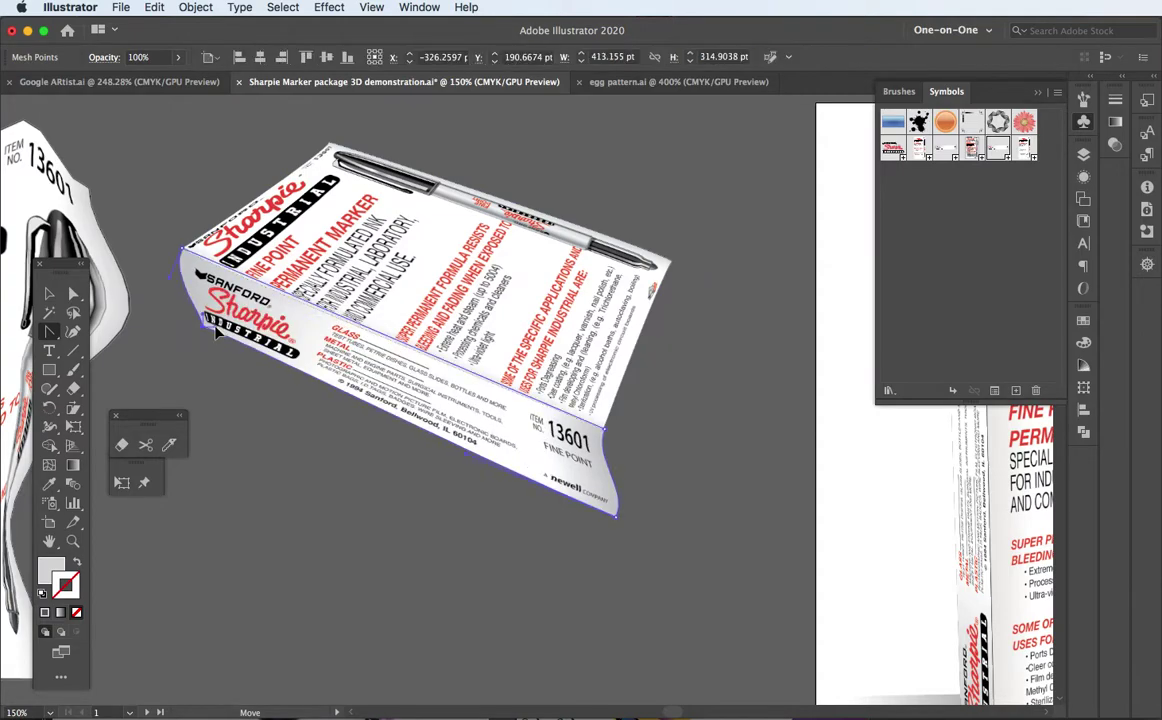
drag(170, 278, 192, 280)
drag(615, 516, 614, 515)
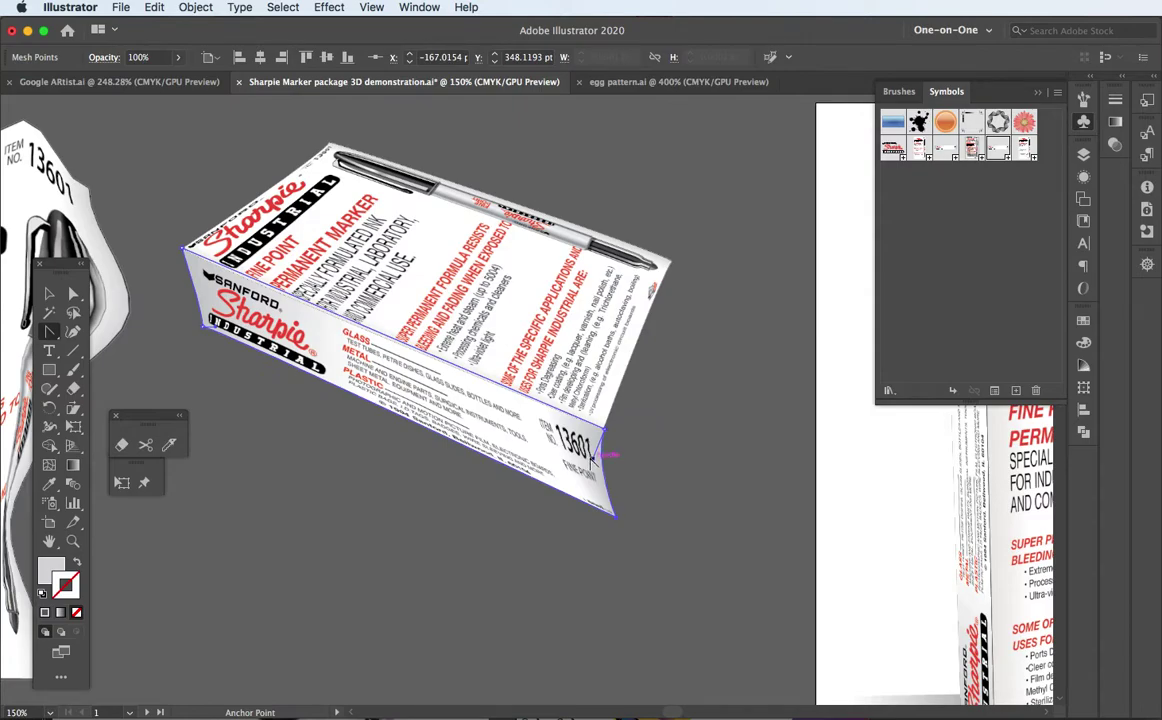
drag(592, 457, 608, 470)
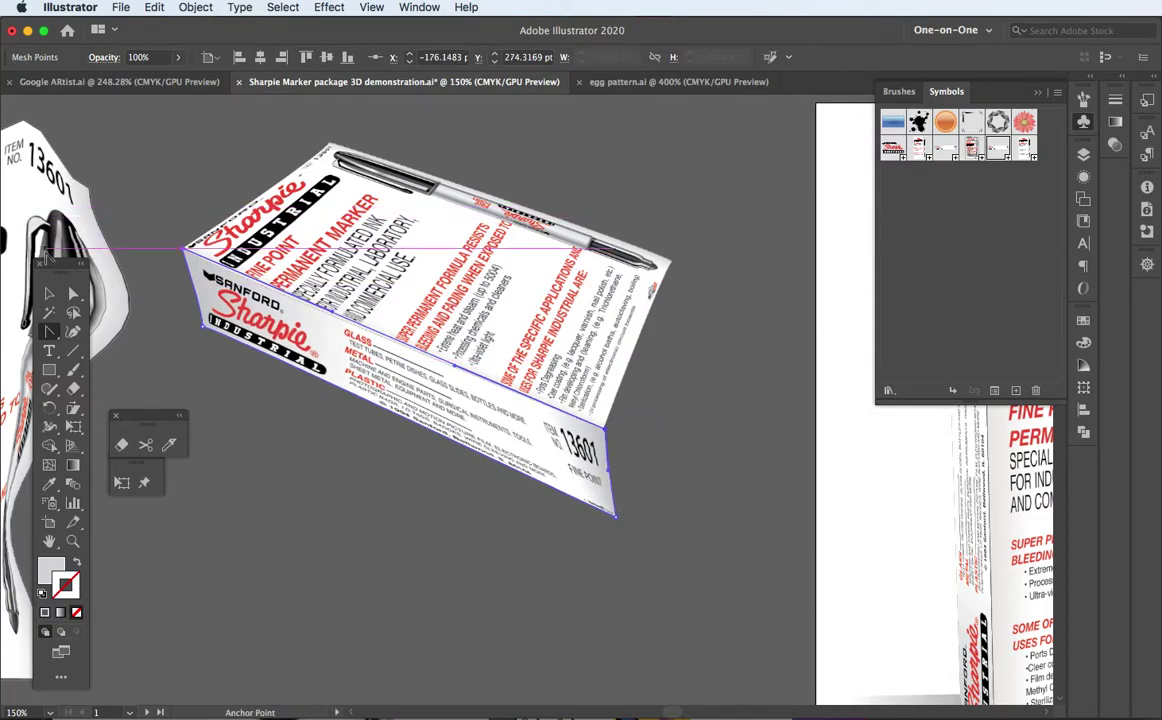
Draw a closed four-sided end panel with the Pen tool, joining the open right ends of the front and side panels
click(53, 292)
click(208, 370)
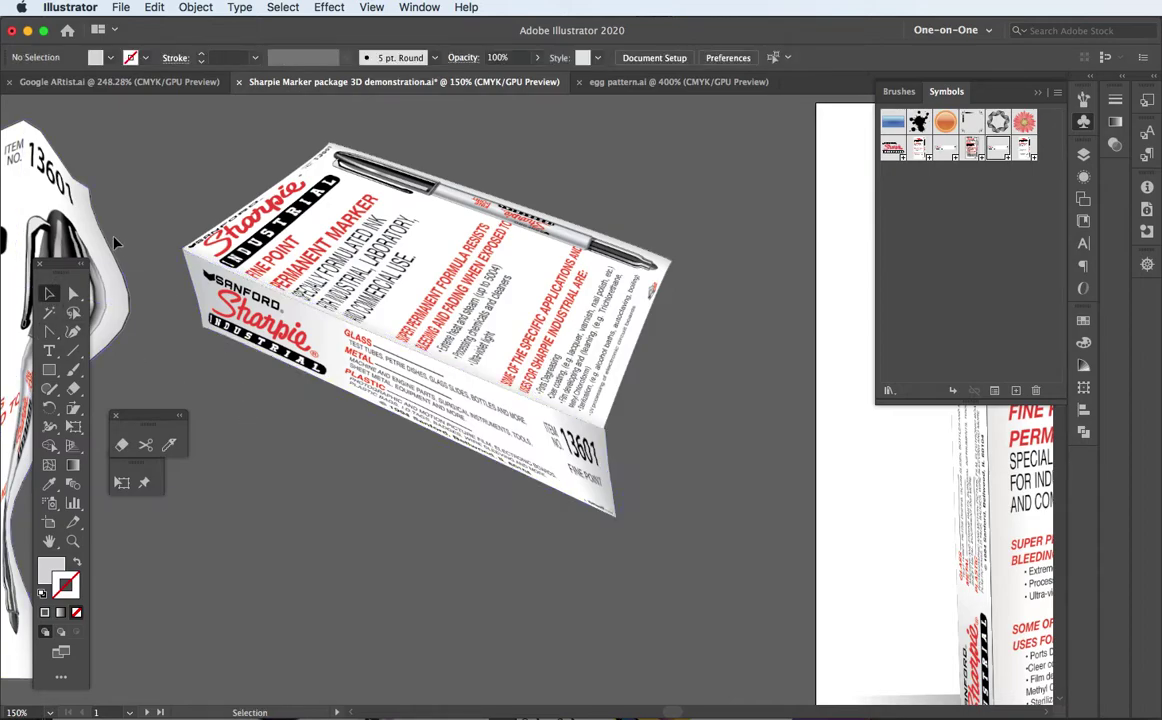
click(49, 331)
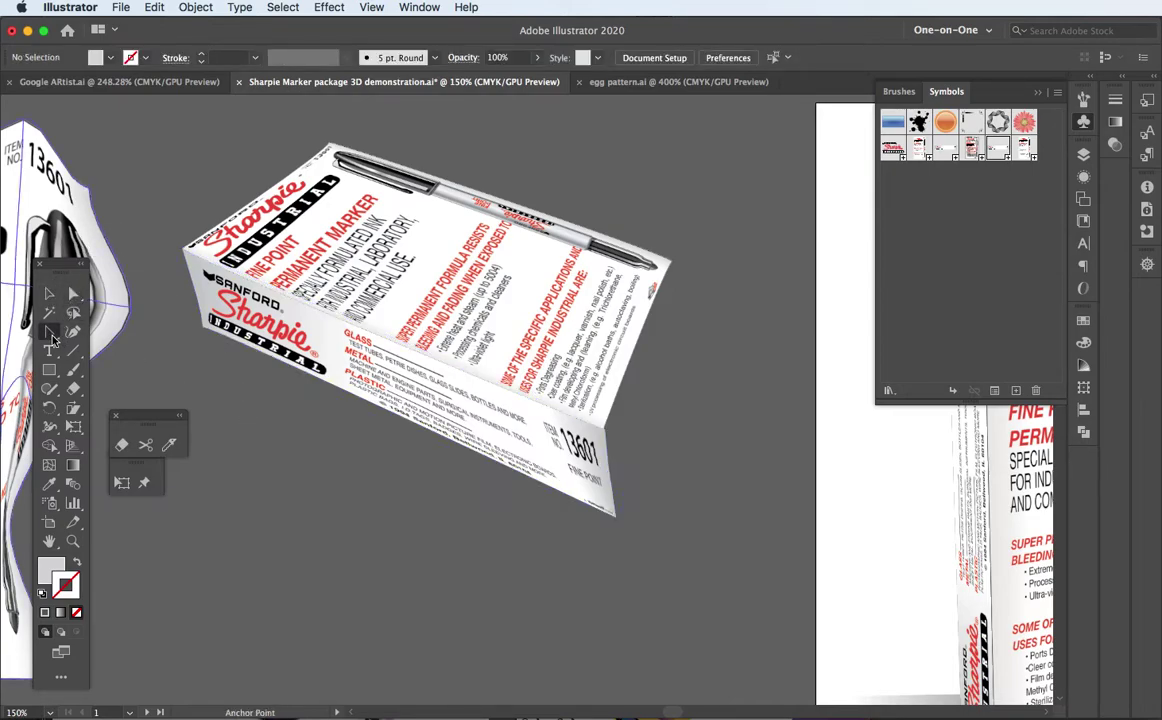
click(115, 336)
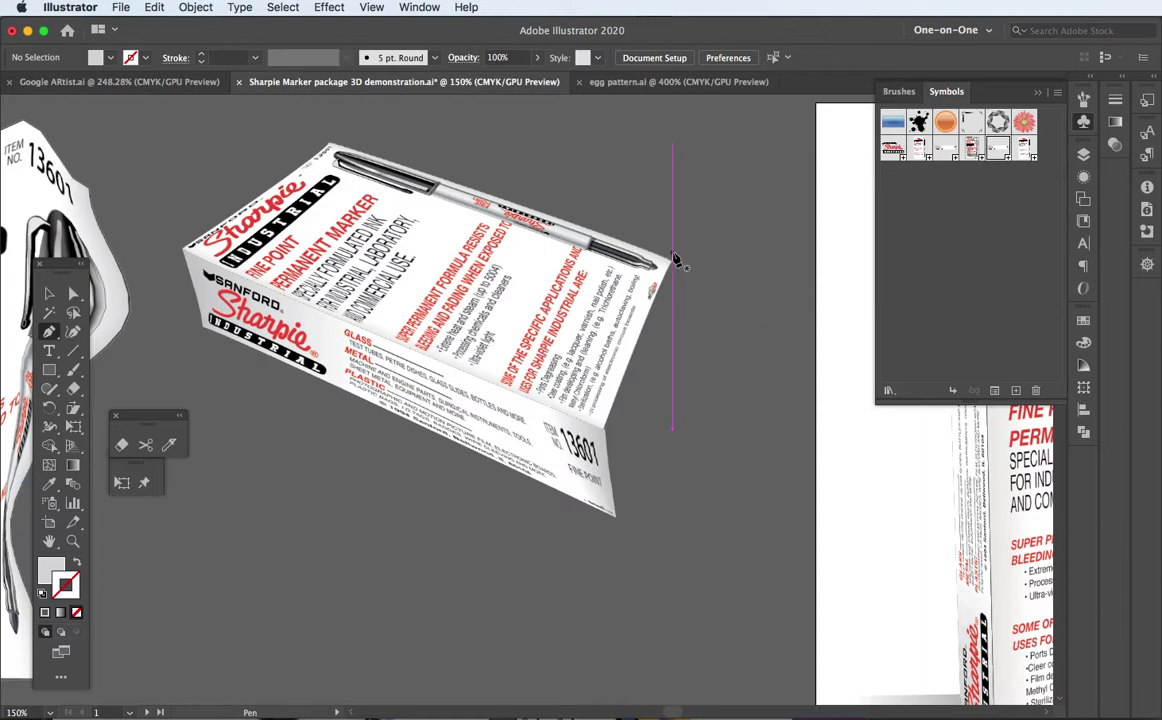
click(671, 263)
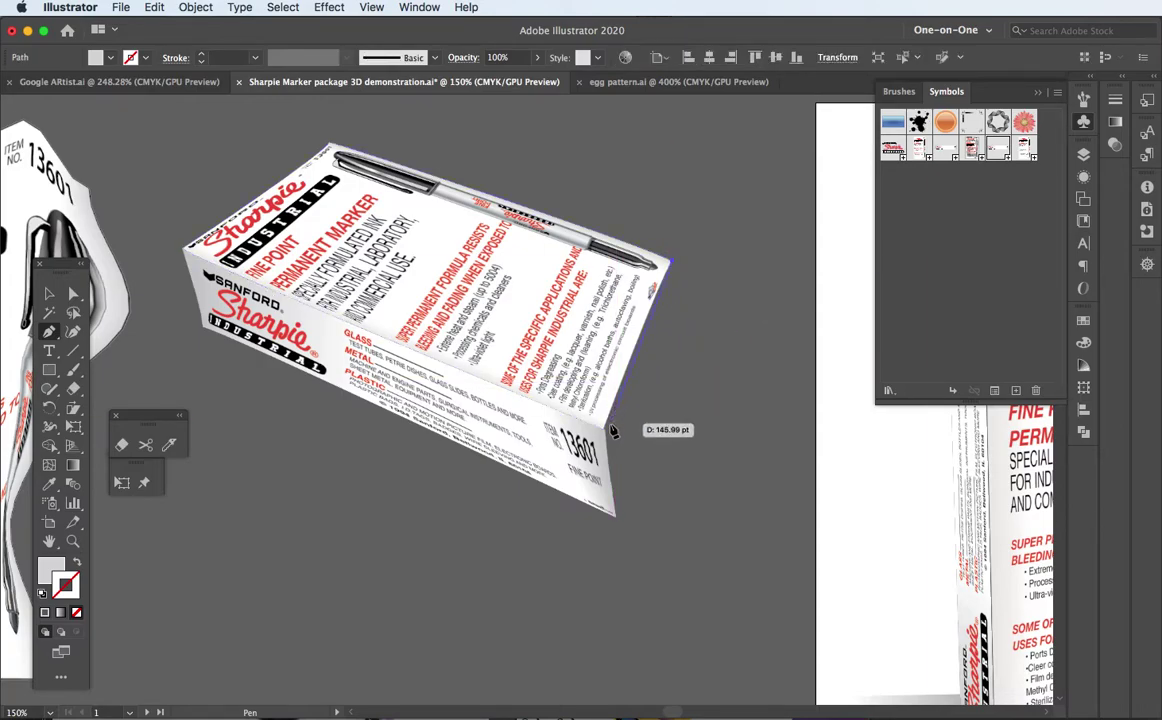
click(605, 432)
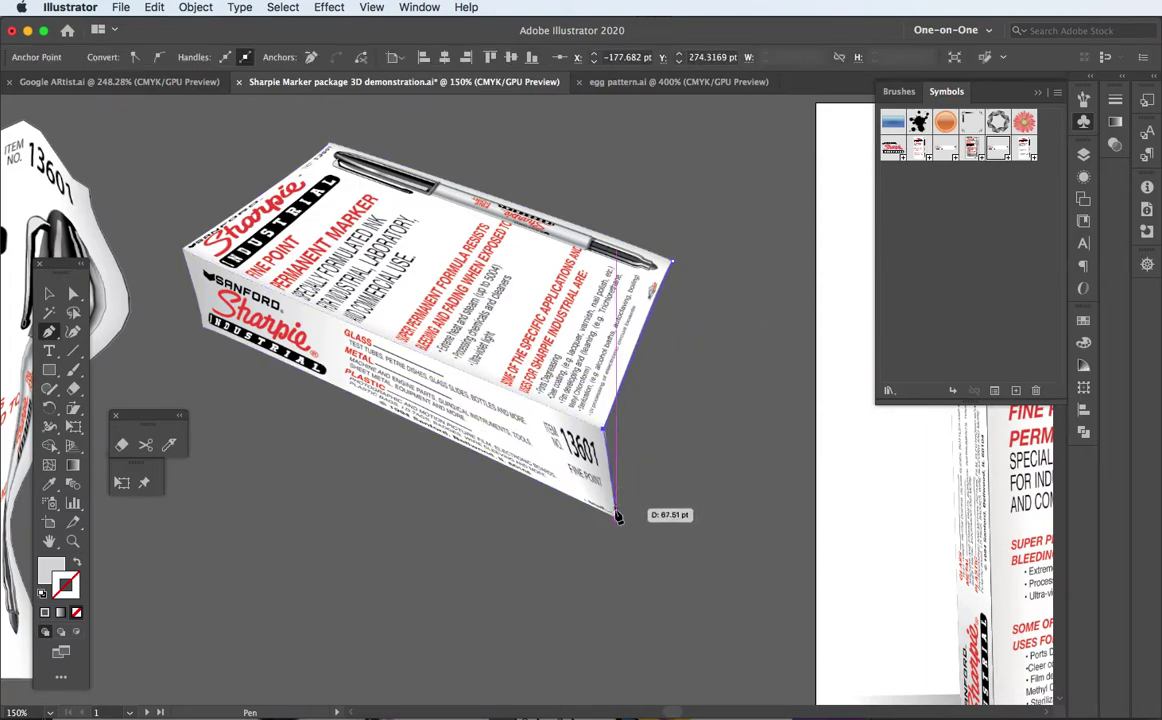
click(615, 515)
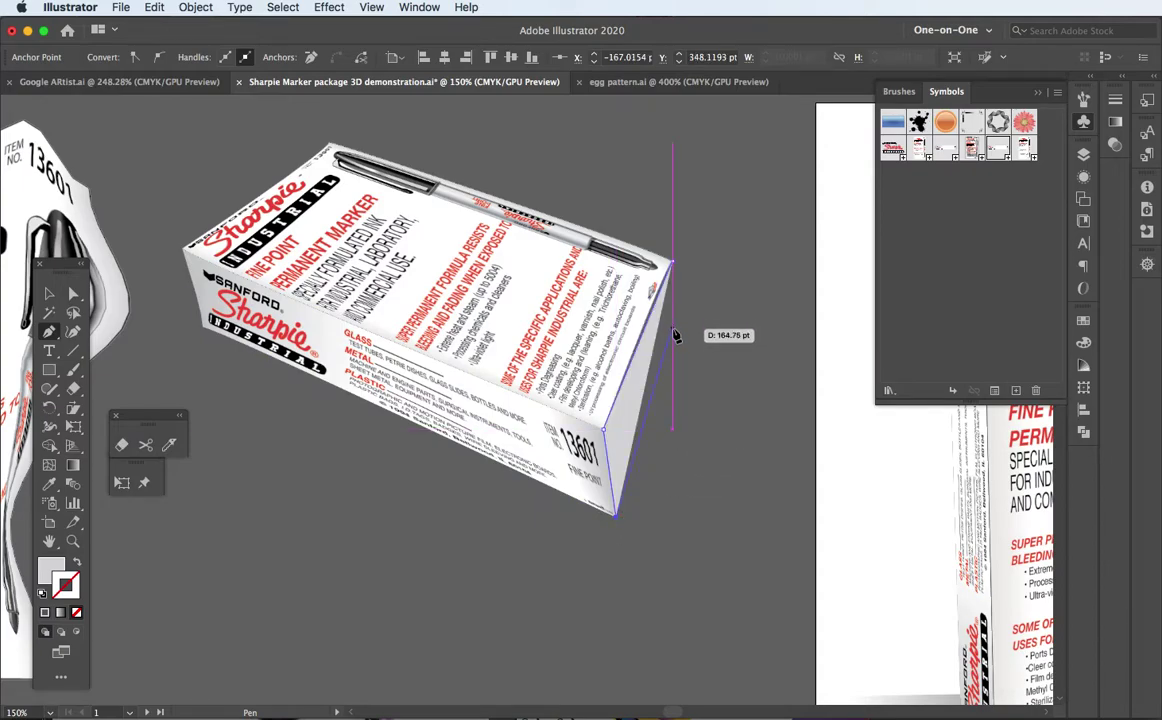
click(672, 266)
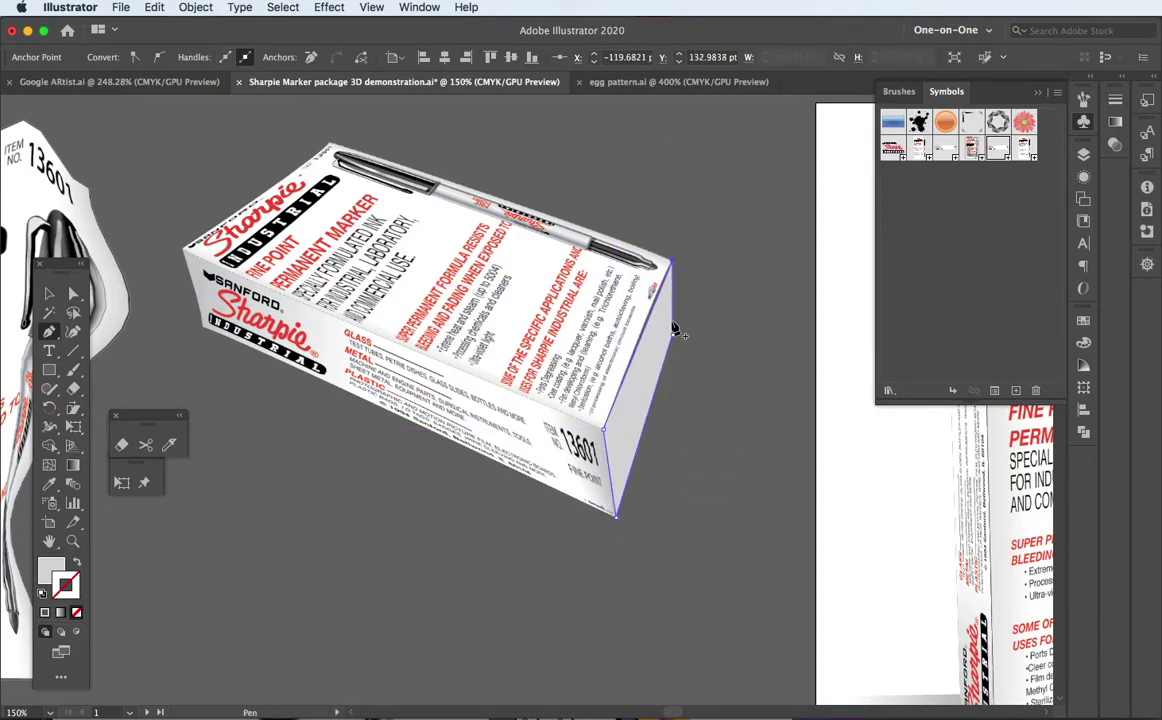
click(48, 296)
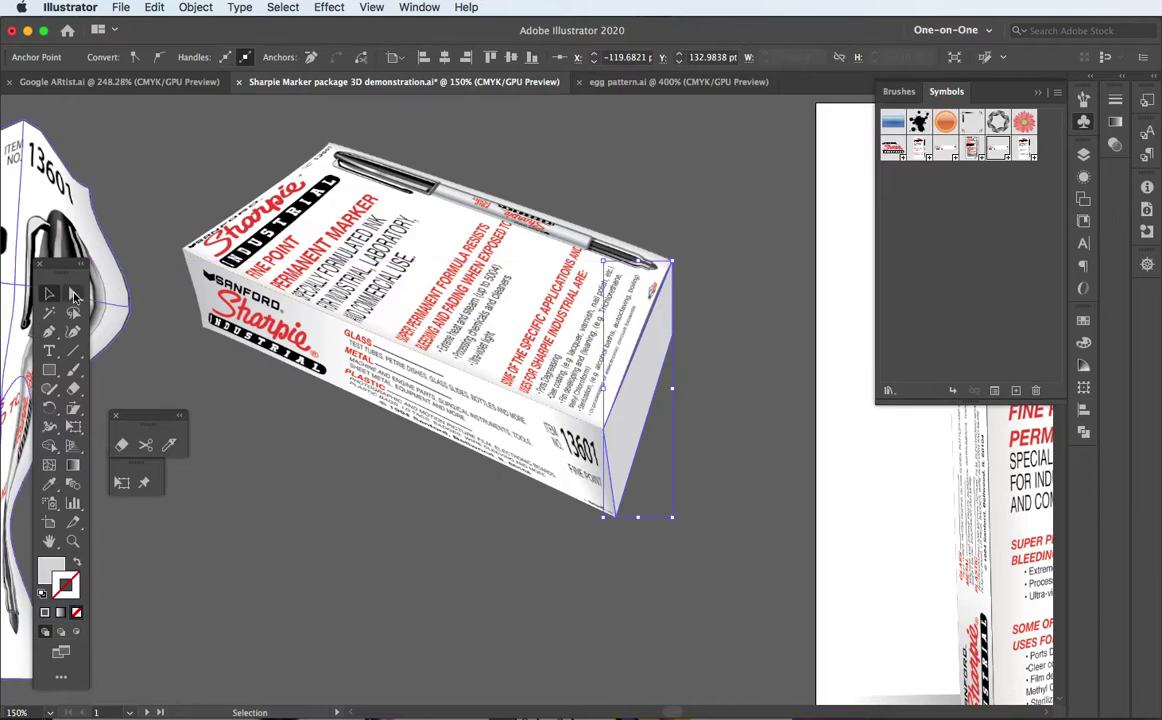
click(600, 212)
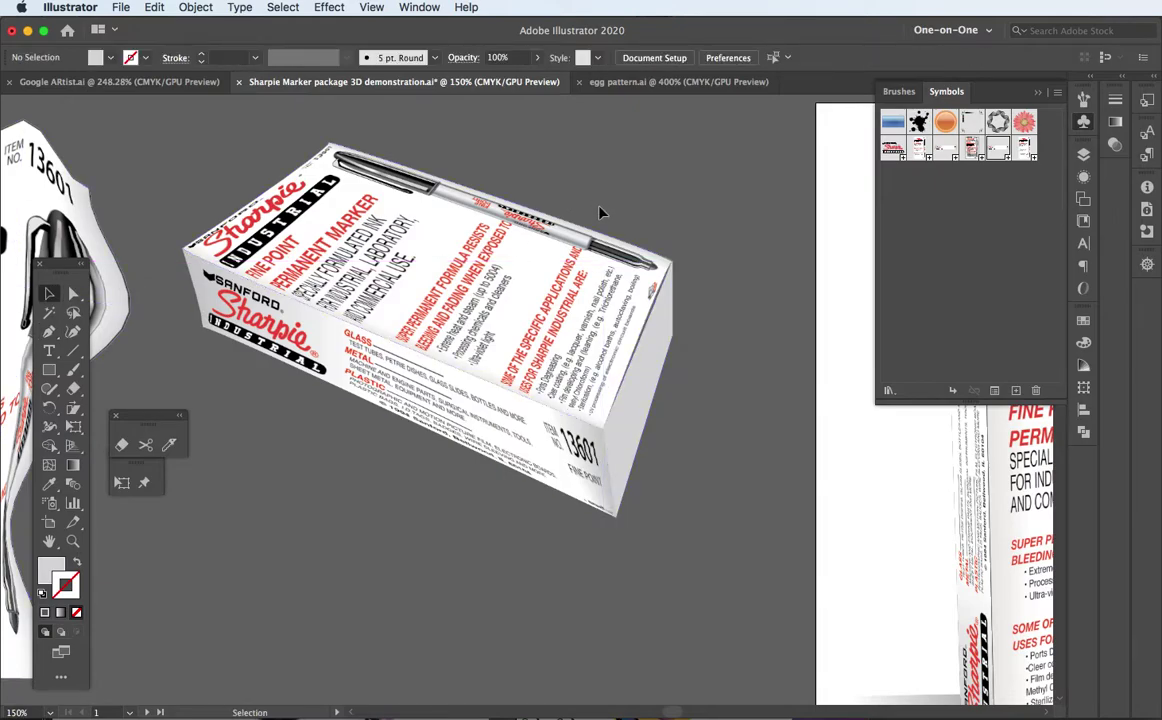
Nudge the end panel against the adjoining box edges and fill it with the Tin gradient swatch
click(645, 345)
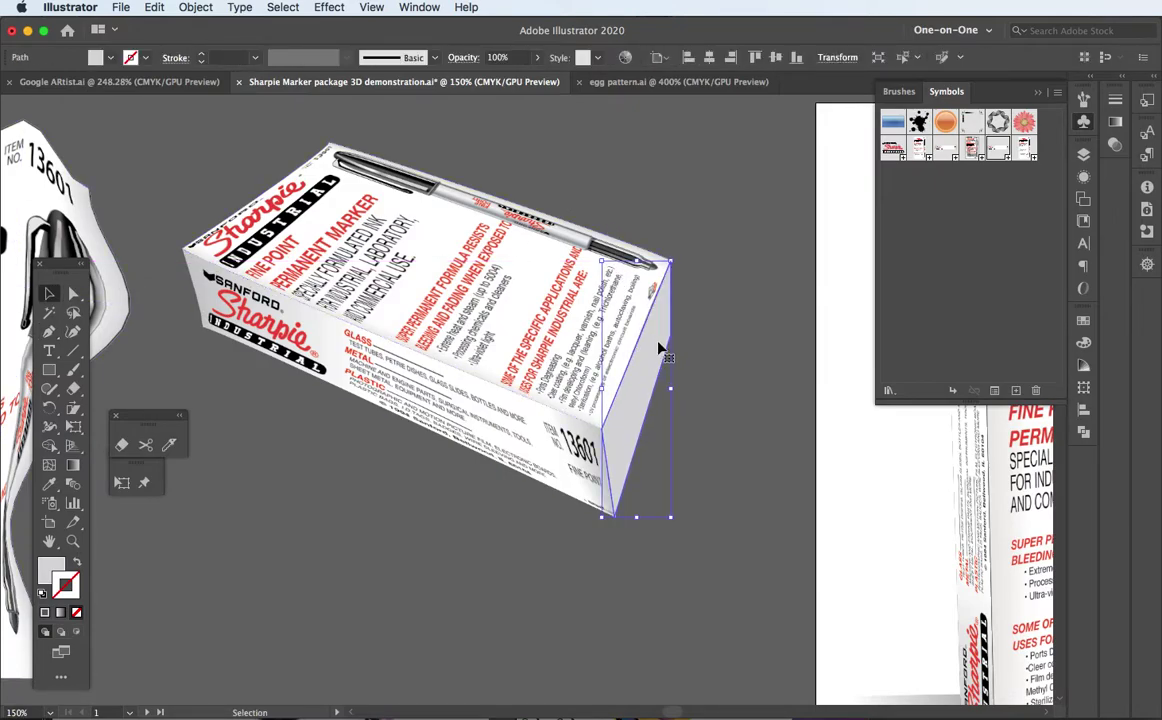
key(Right)
drag(660, 346, 657, 348)
key(a)
key(v)
click(55, 570)
click(1083, 321)
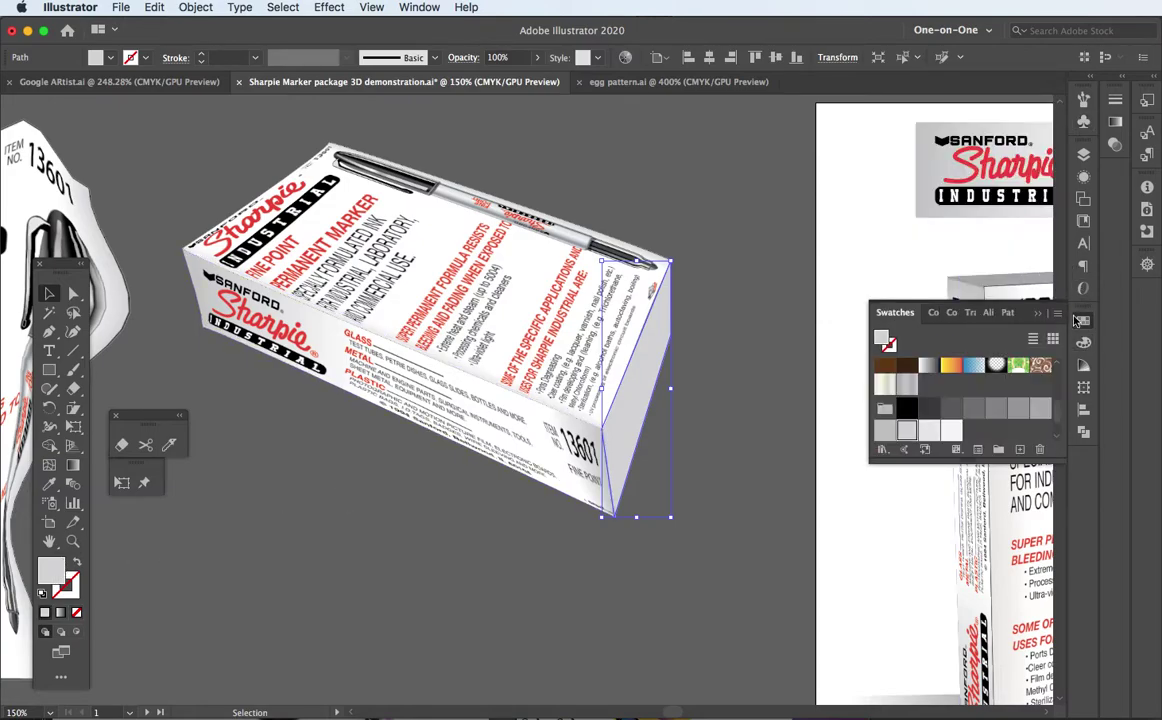
click(906, 385)
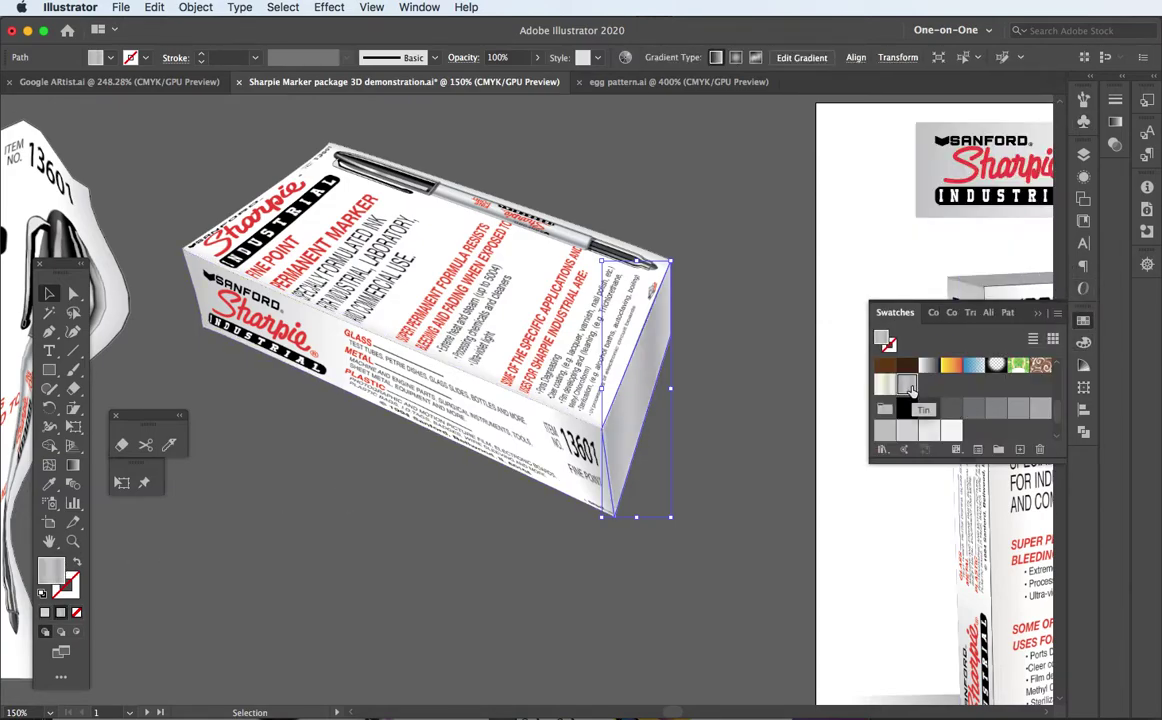
click(140, 216)
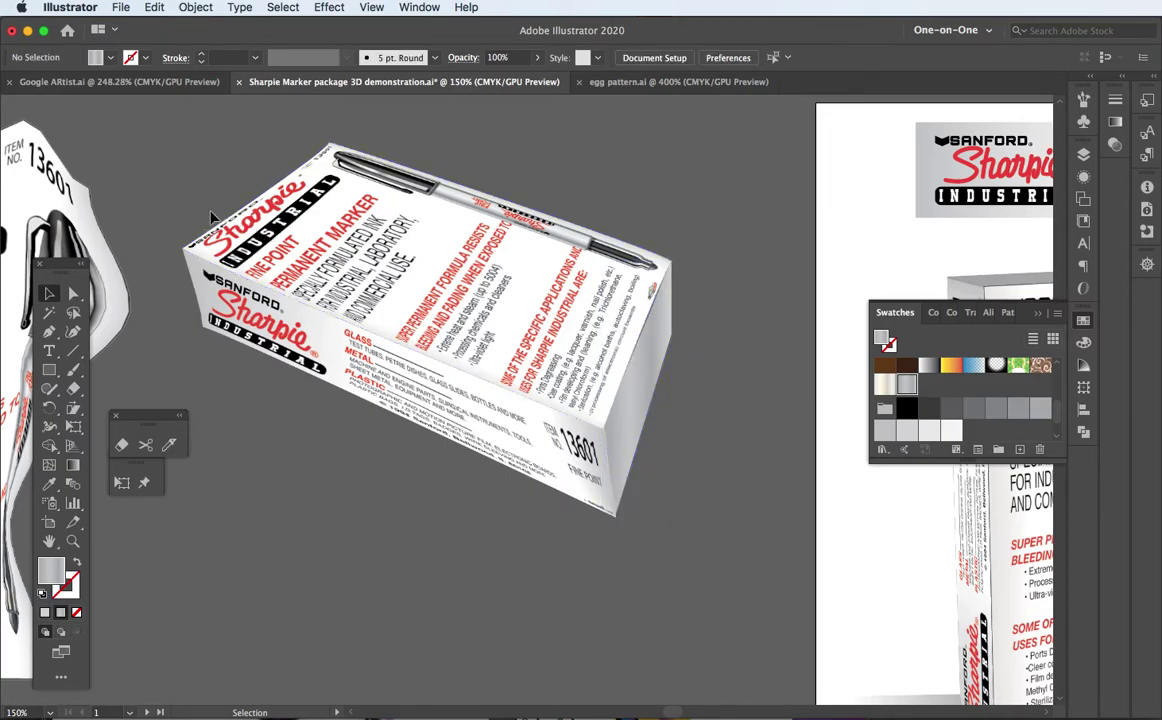
Group the three box panels and move the group down and left so it overlaps the wavy front panel
drag(174, 147, 703, 500)
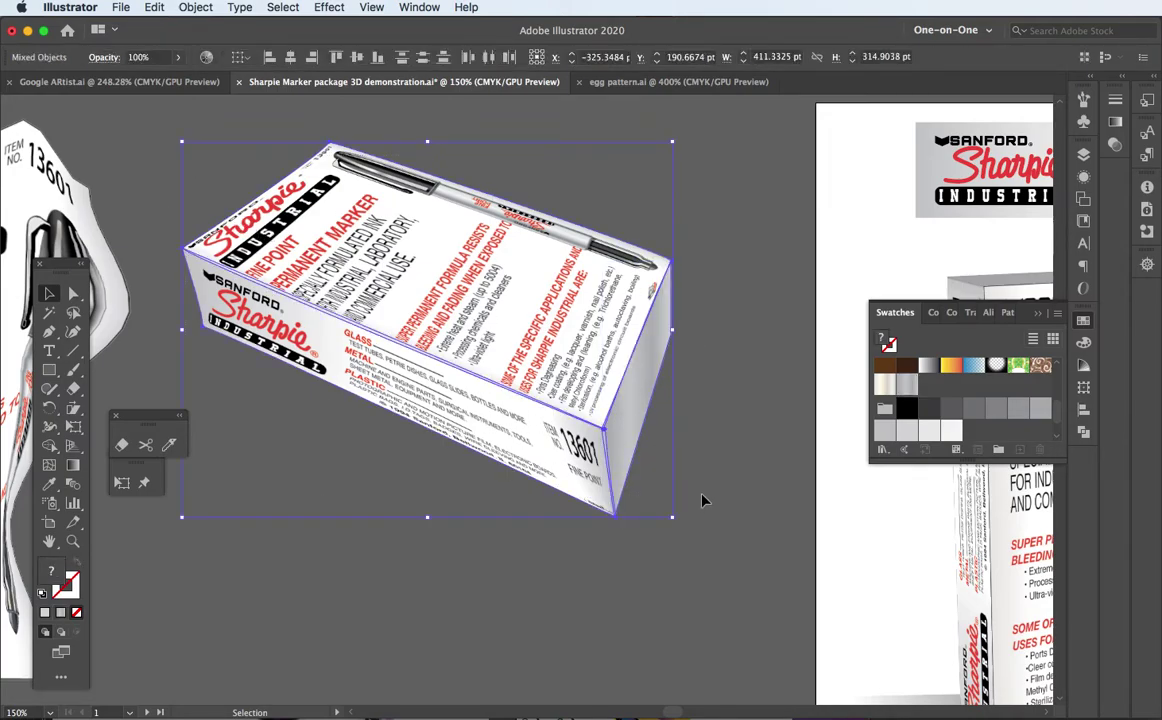
key(ctrl+g)
drag(628, 309, 575, 428)
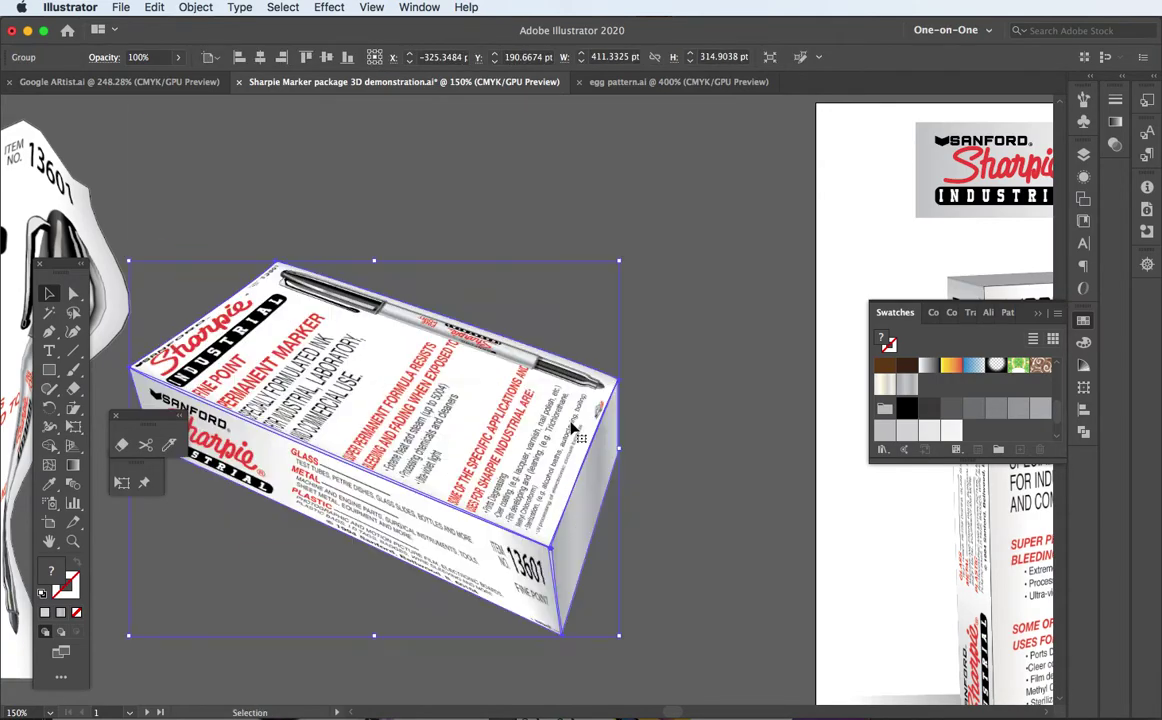
drag(447, 406, 697, 400)
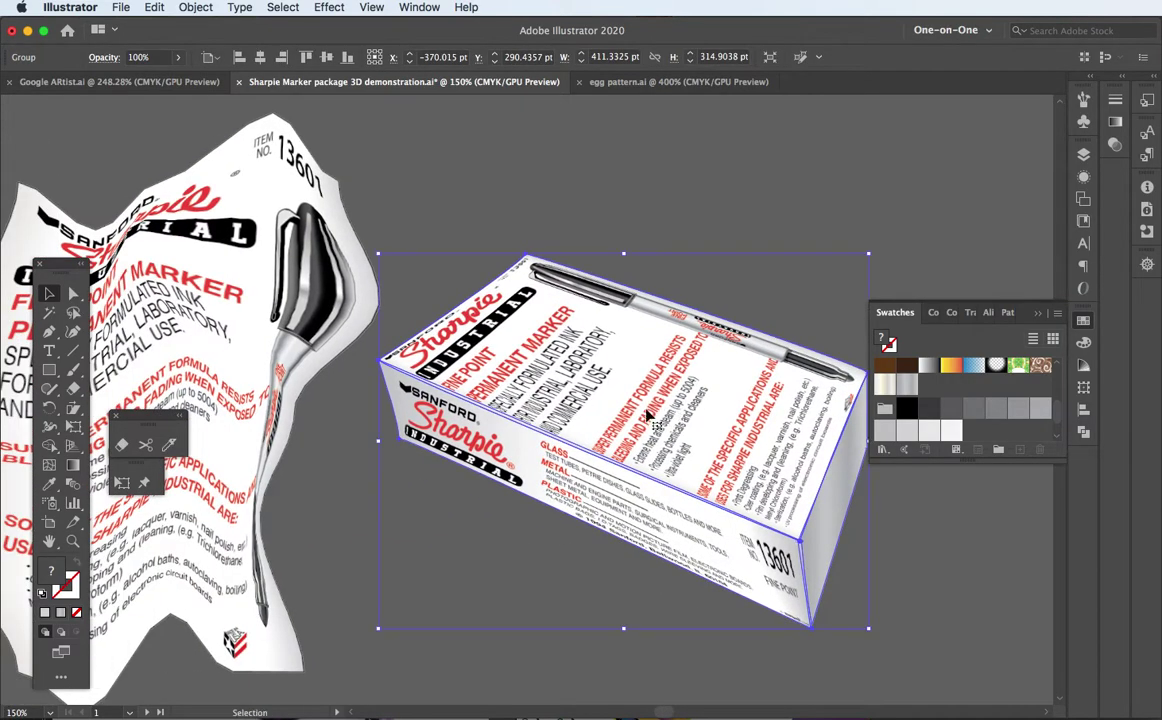
drag(648, 414, 493, 459)
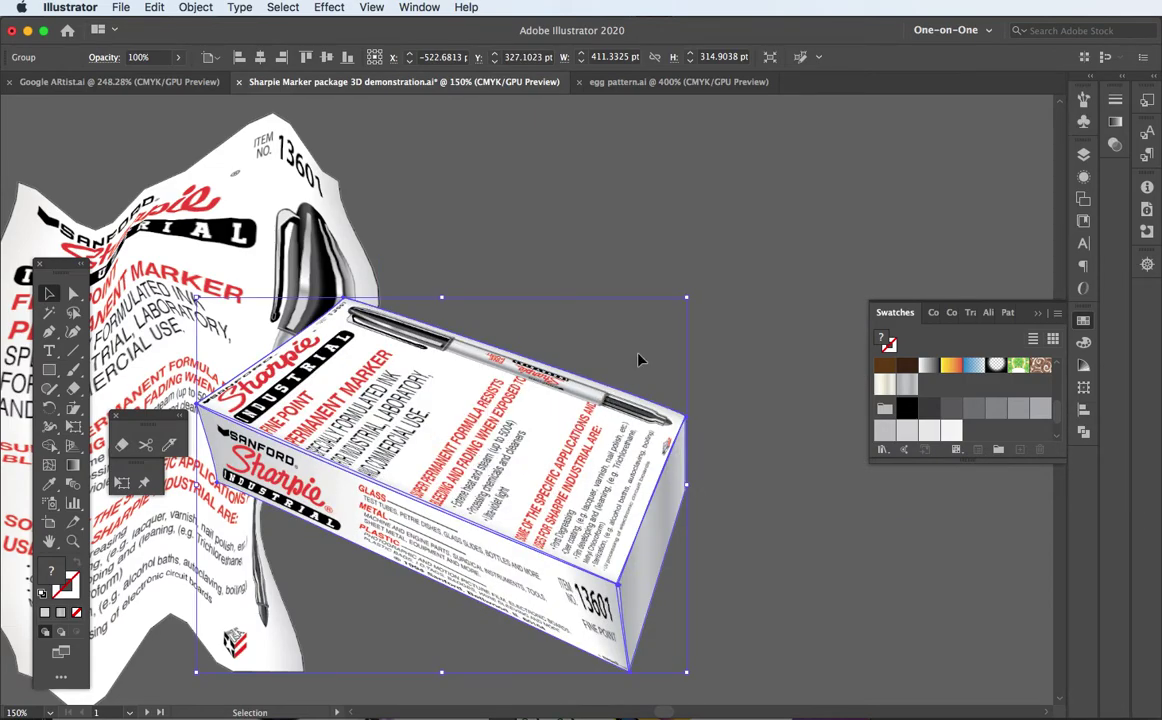
Place an instance of the front sample 2 symbol in the empty area between the finished box and the artboard
drag(663, 320, 337, 382)
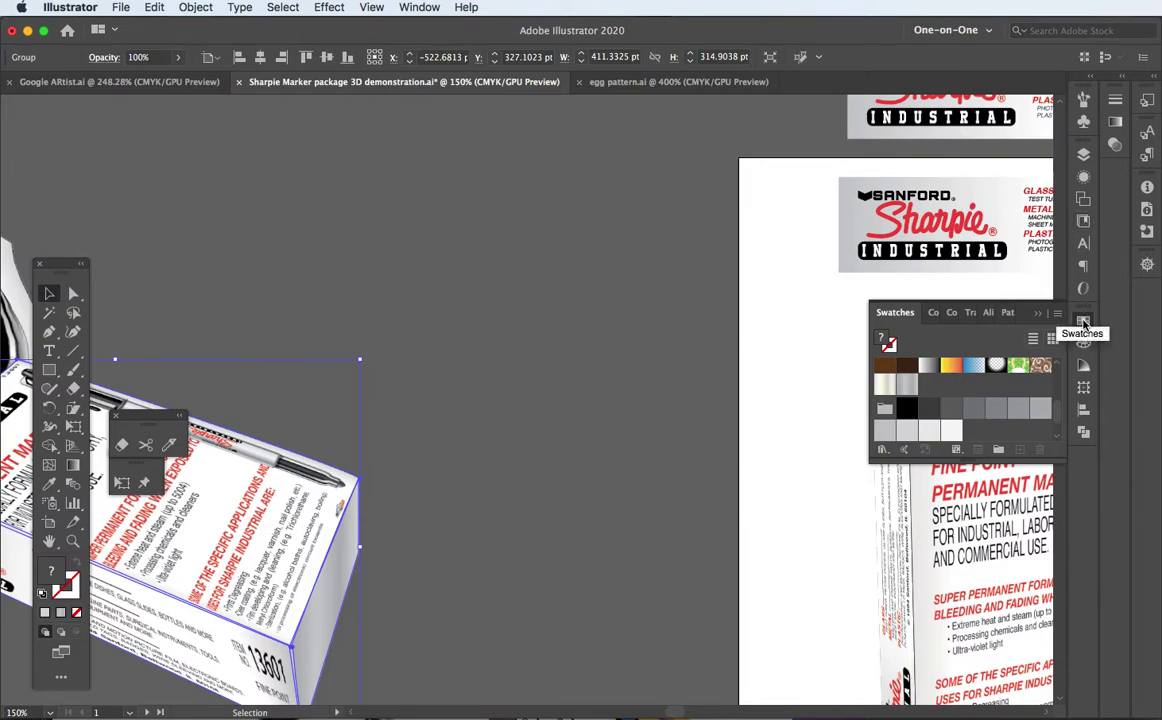
click(1083, 320)
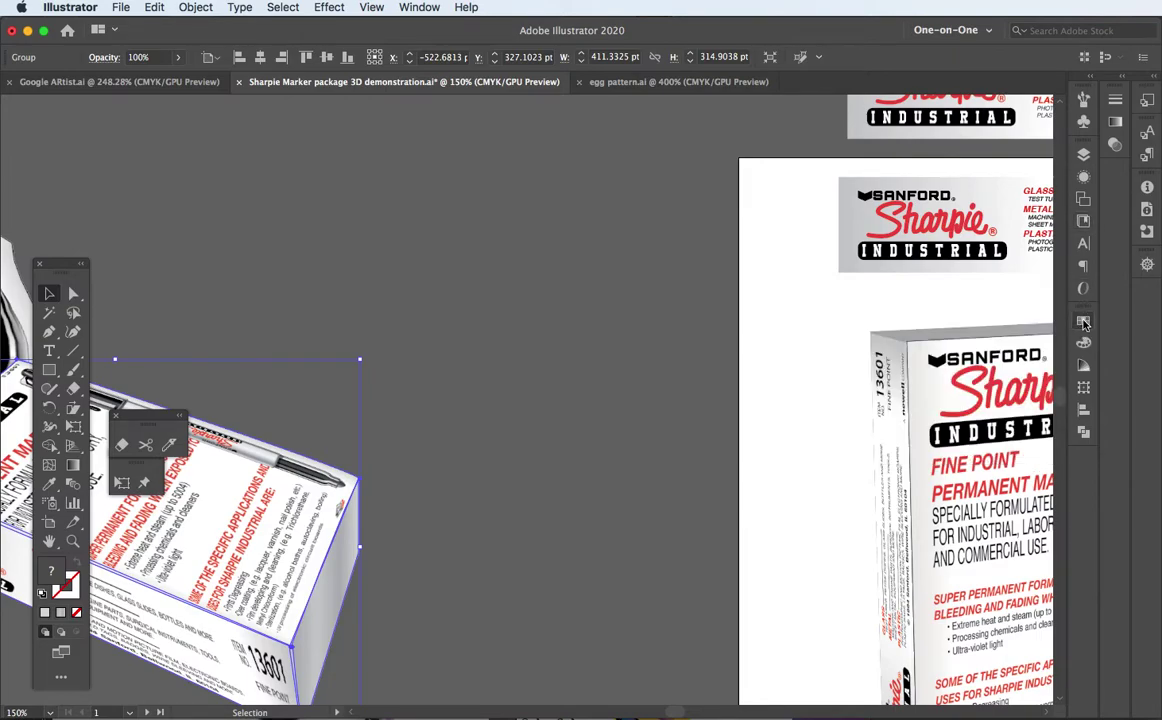
click(1083, 121)
drag(1024, 147, 887, 190)
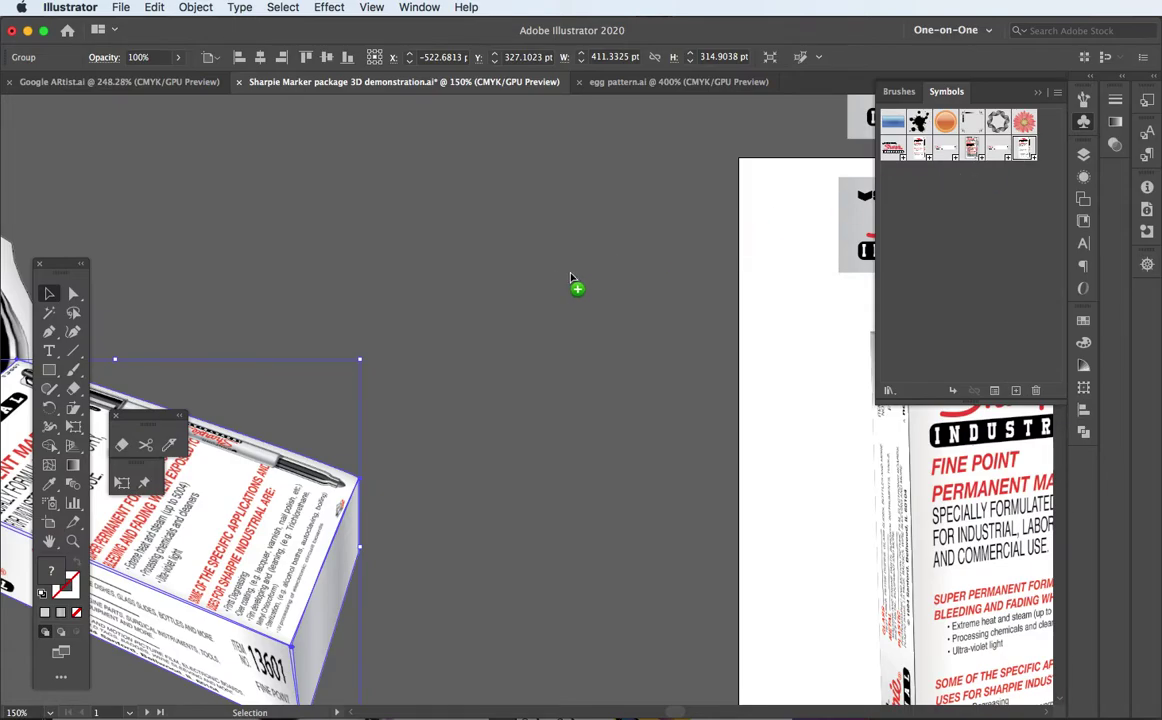
drag(570, 272, 542, 380)
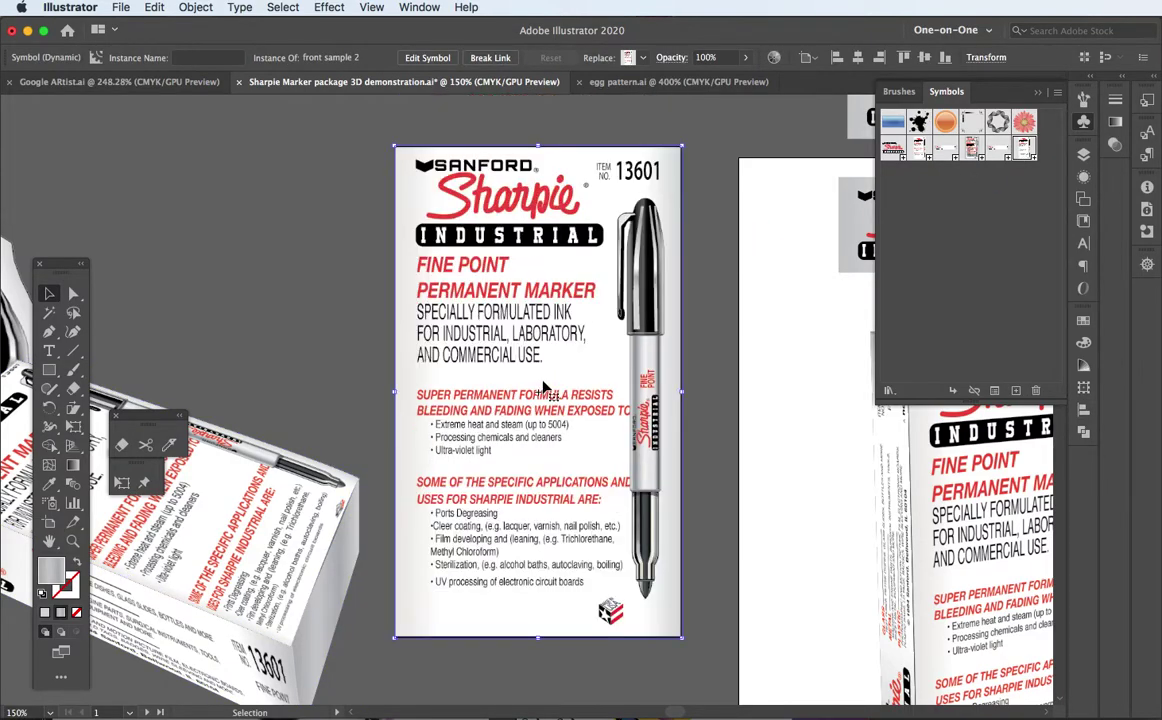
Apply an envelope mesh with 4 rows and 2 columns to the new front panel, with the preview on
click(195, 8)
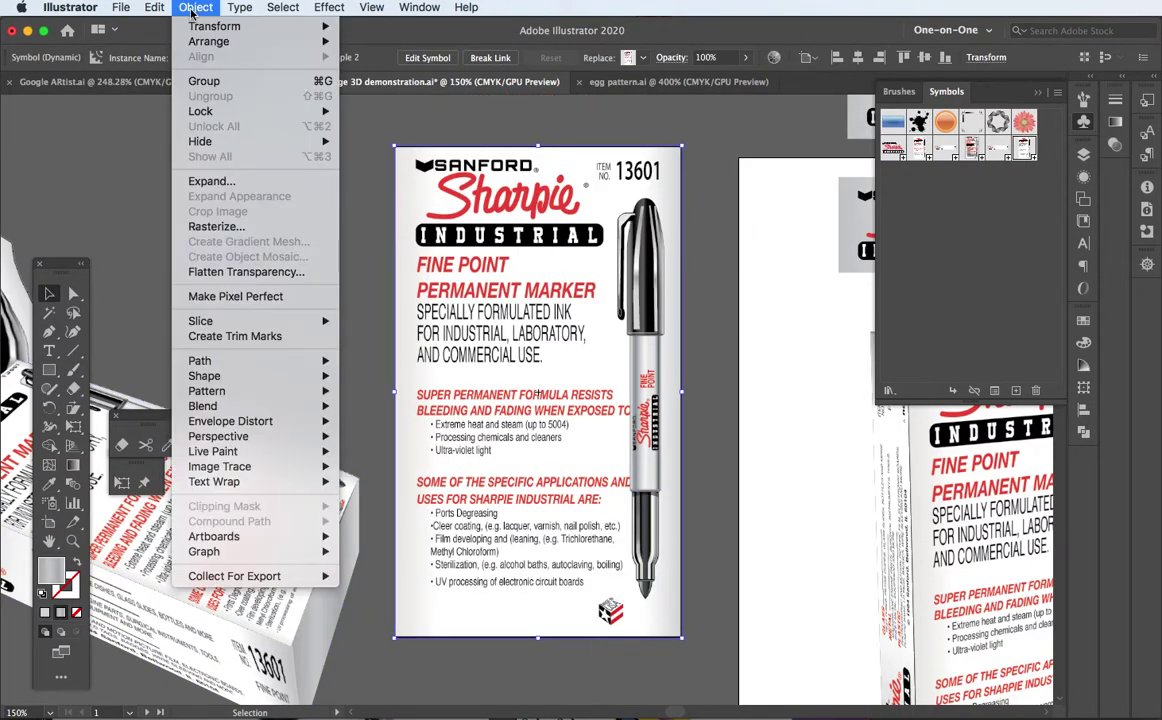
mouse_move(234, 421)
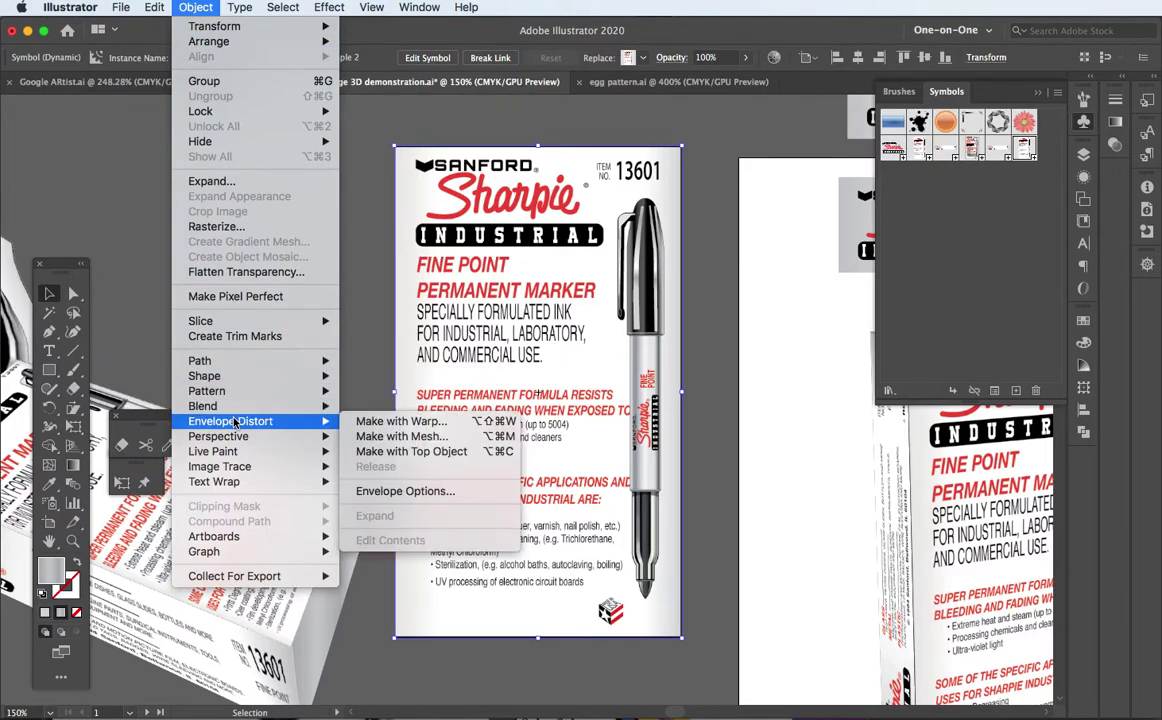
click(378, 440)
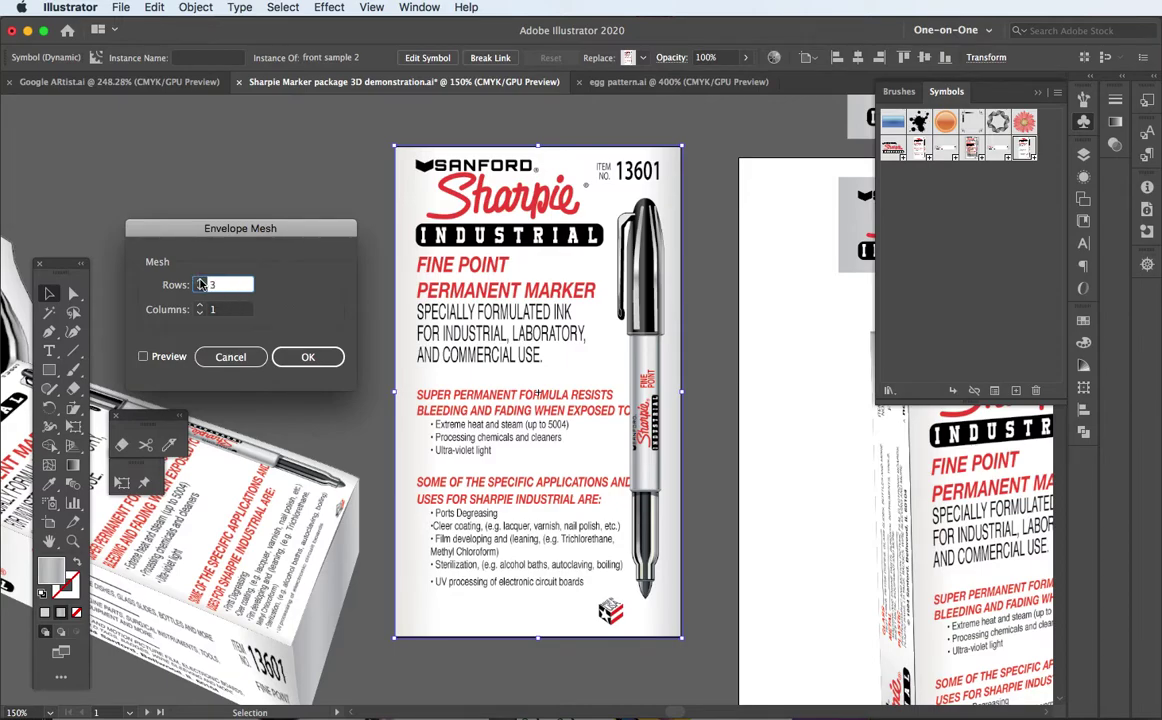
text(4)
key(Tab)
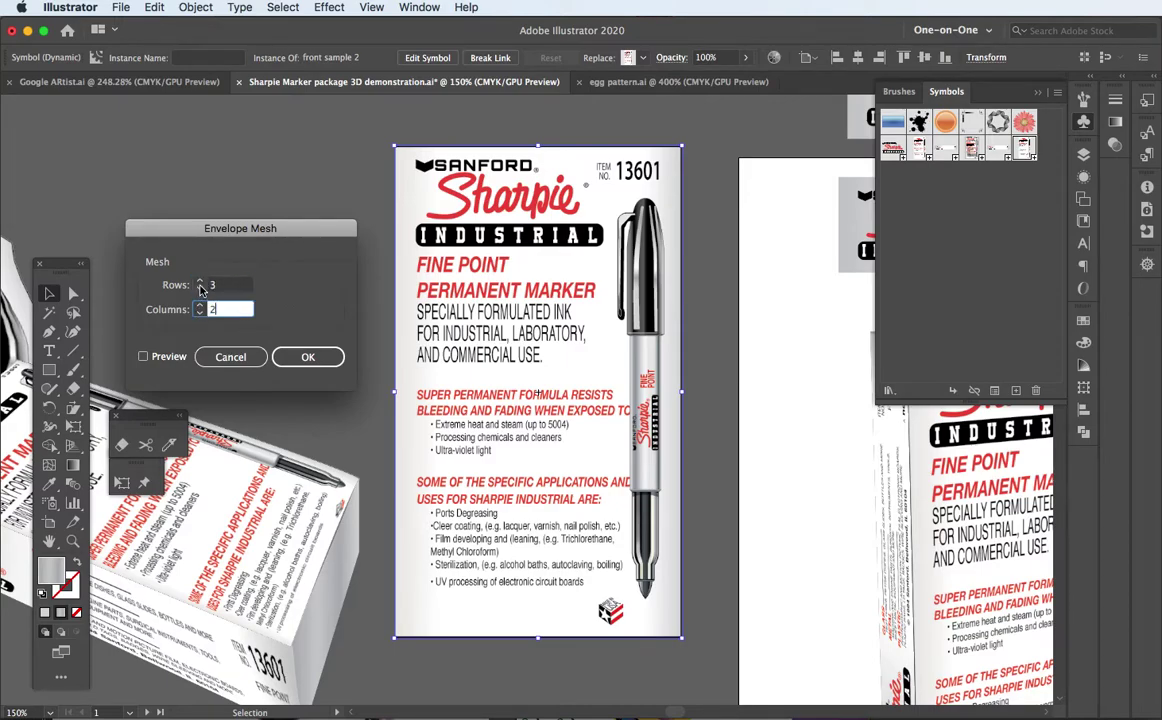
text(2)
key(Tab)
click(153, 358)
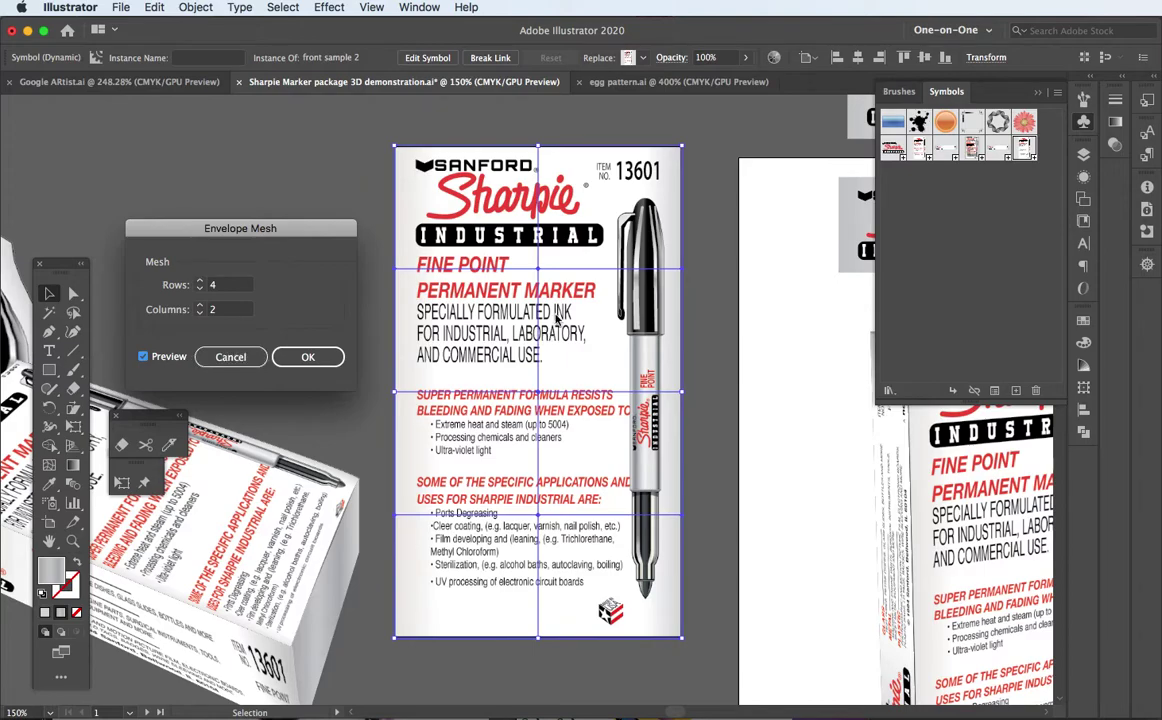
click(318, 357)
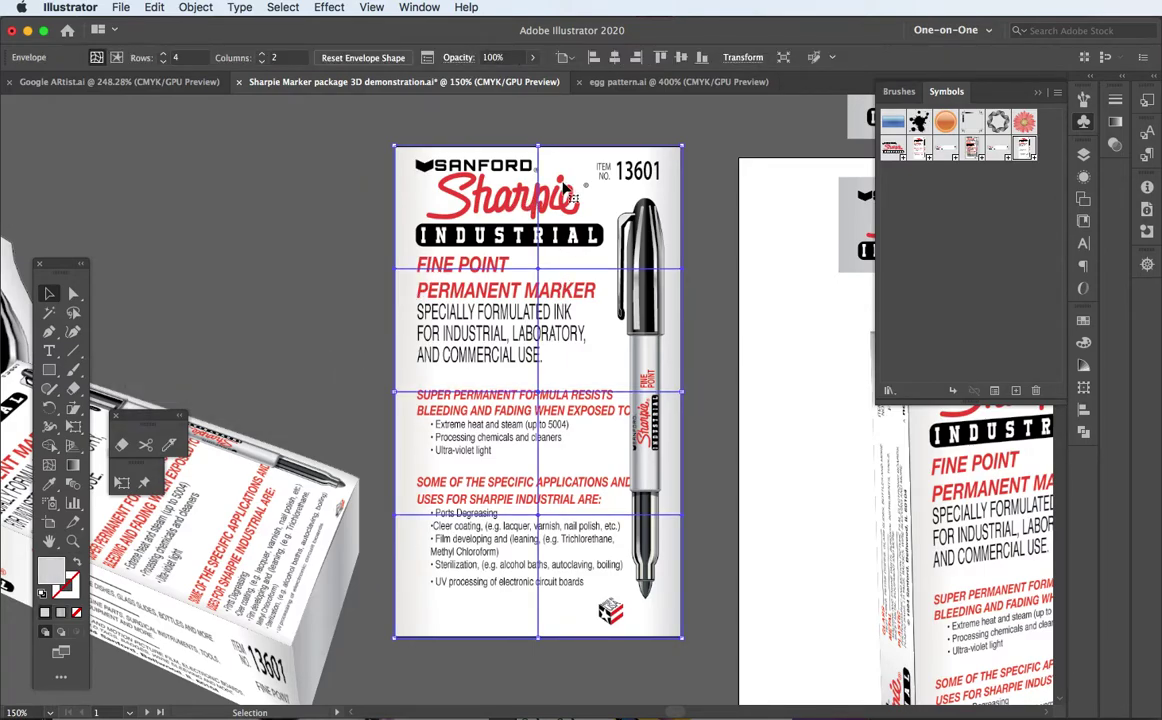
Select the middle column of mesh points with the Direct Selection tool and shift it up and to the right
click(73, 293)
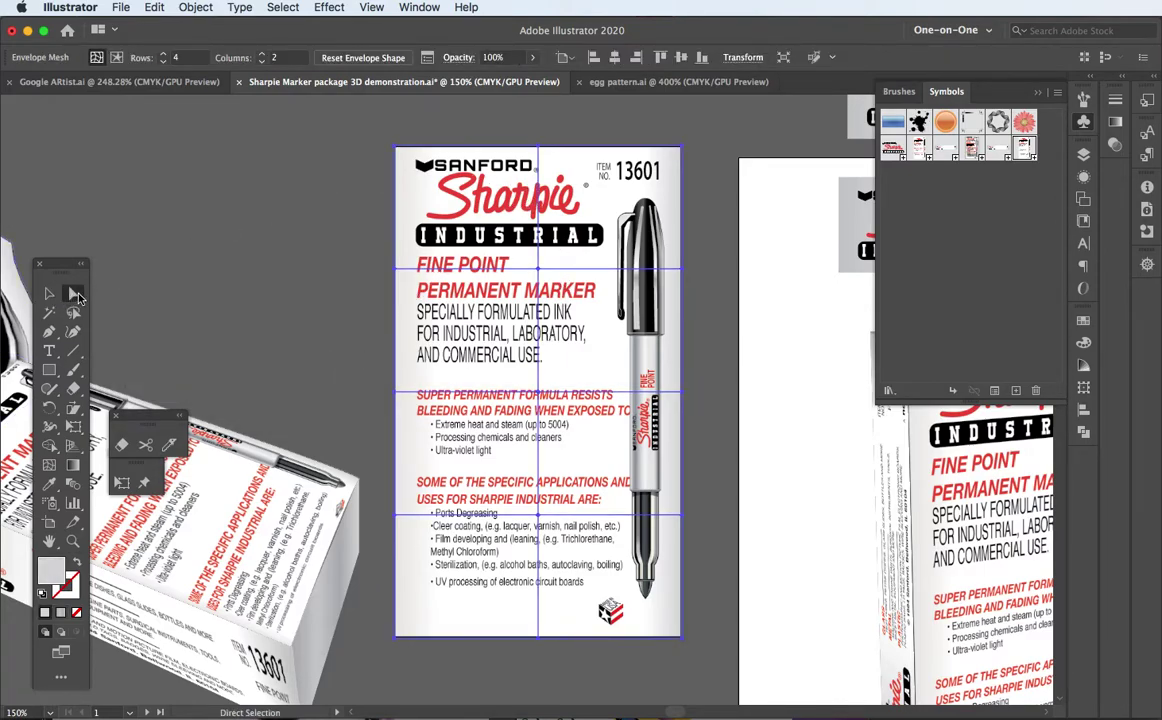
click(516, 135)
click(546, 555)
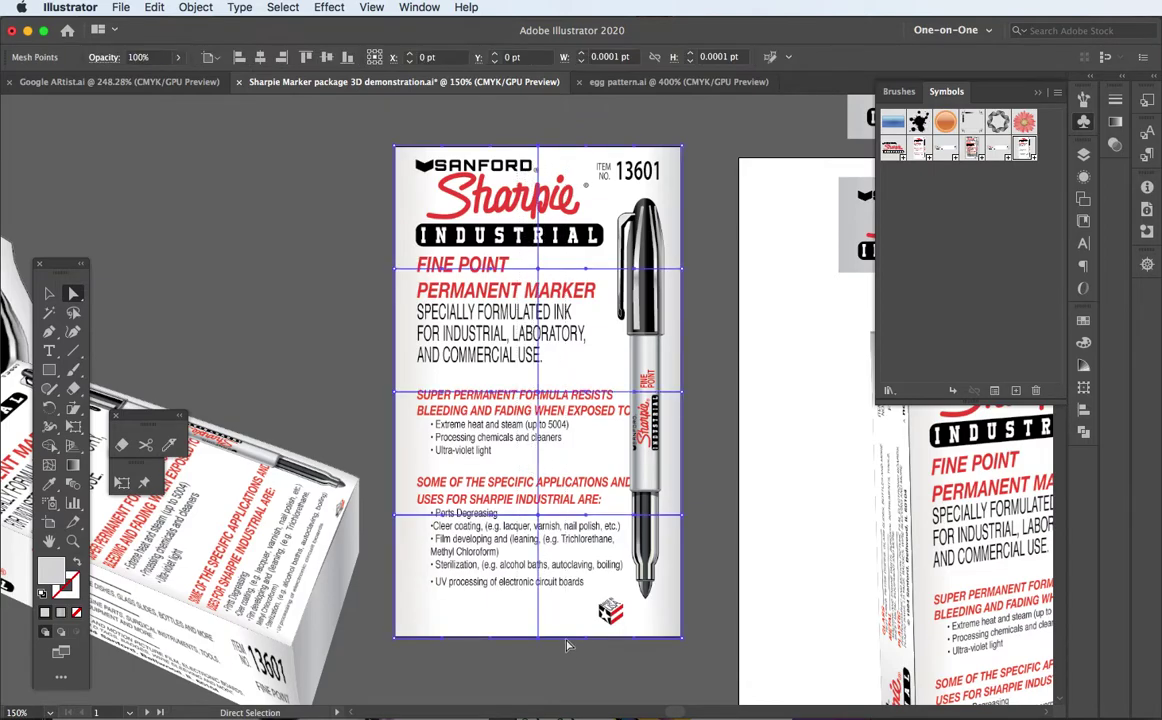
drag(540, 541, 527, 481)
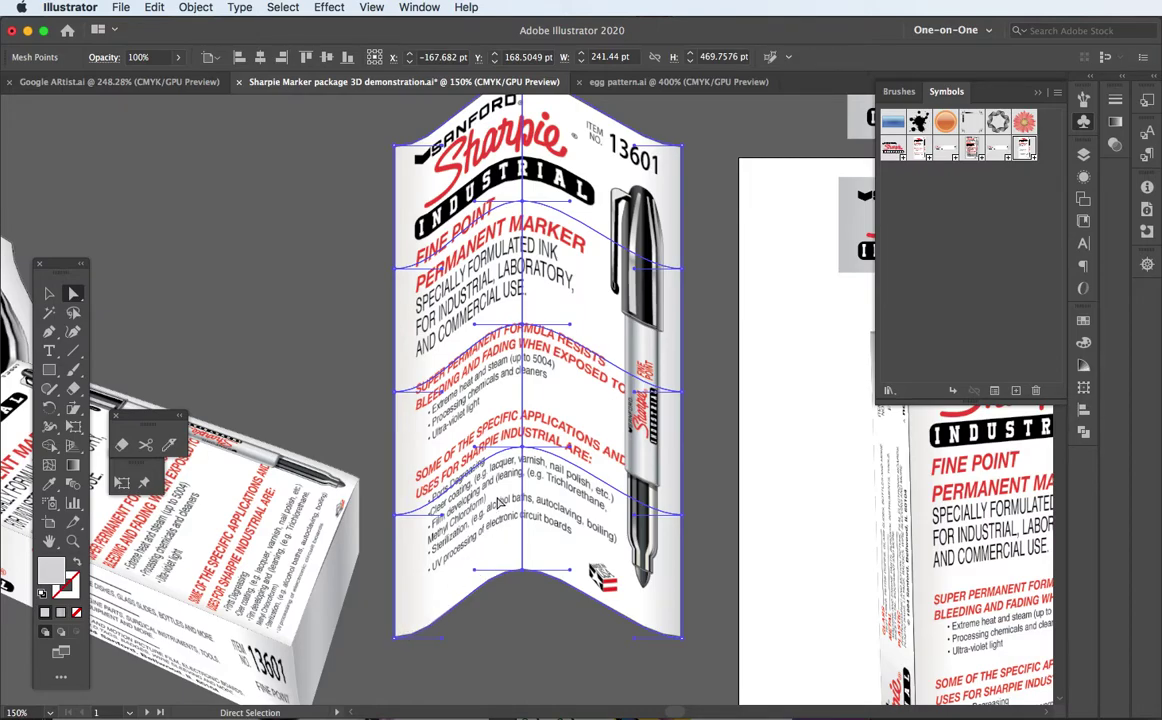
scroll(526, 453, up, 3)
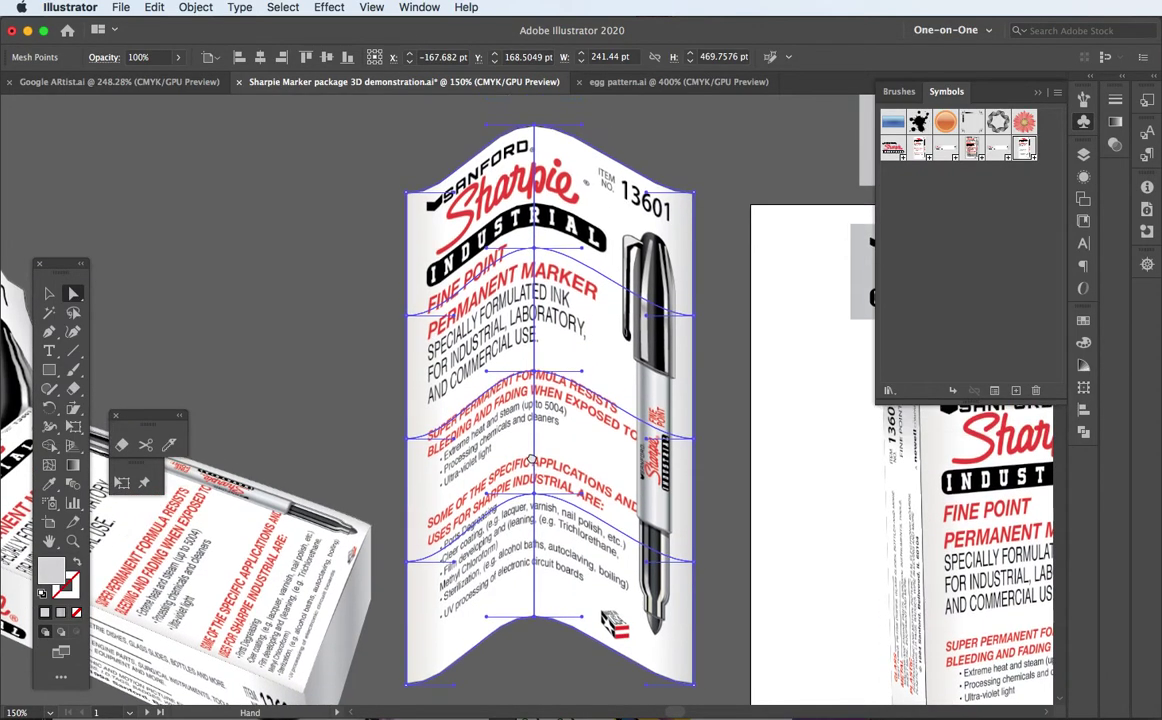
drag(535, 392, 576, 391)
click(709, 188)
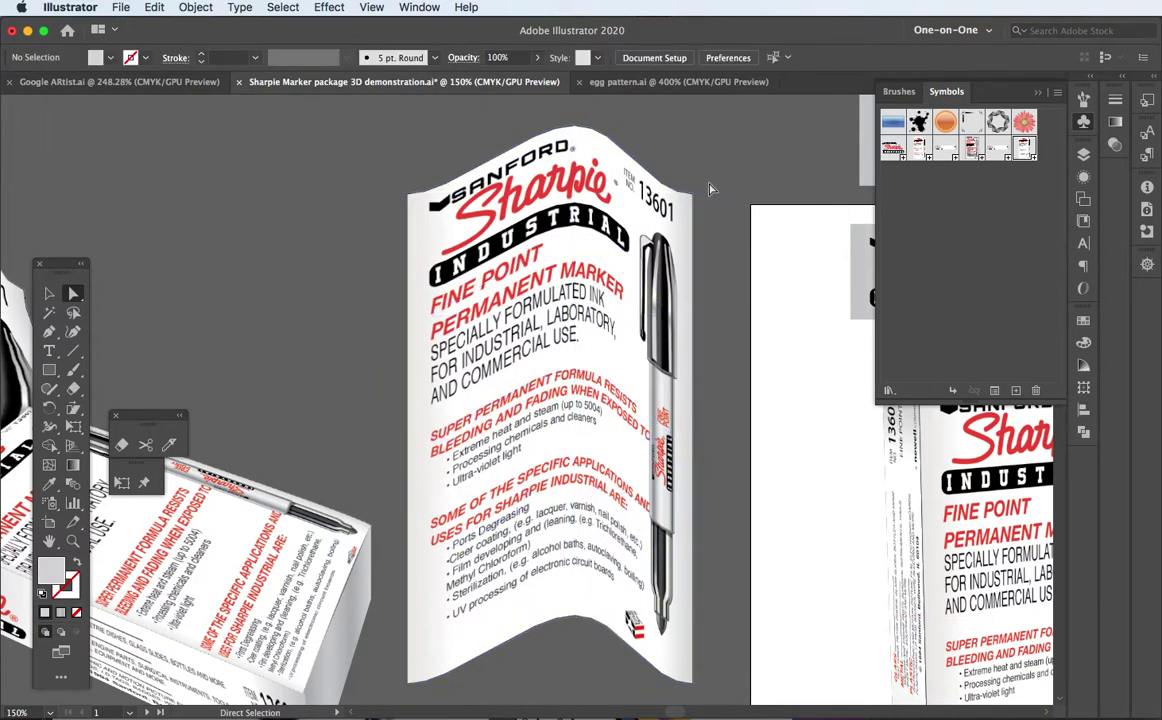
Pull the panel's upper right mesh corner up and inward, adjust its handle, and shift the lower middle mesh point left
click(694, 212)
mouse_move(692, 193)
mouse_down()
mouse_move(677, 158)
mouse_move(690, 186)
mouse_move(700, 178)
mouse_up()
drag(628, 157, 635, 150)
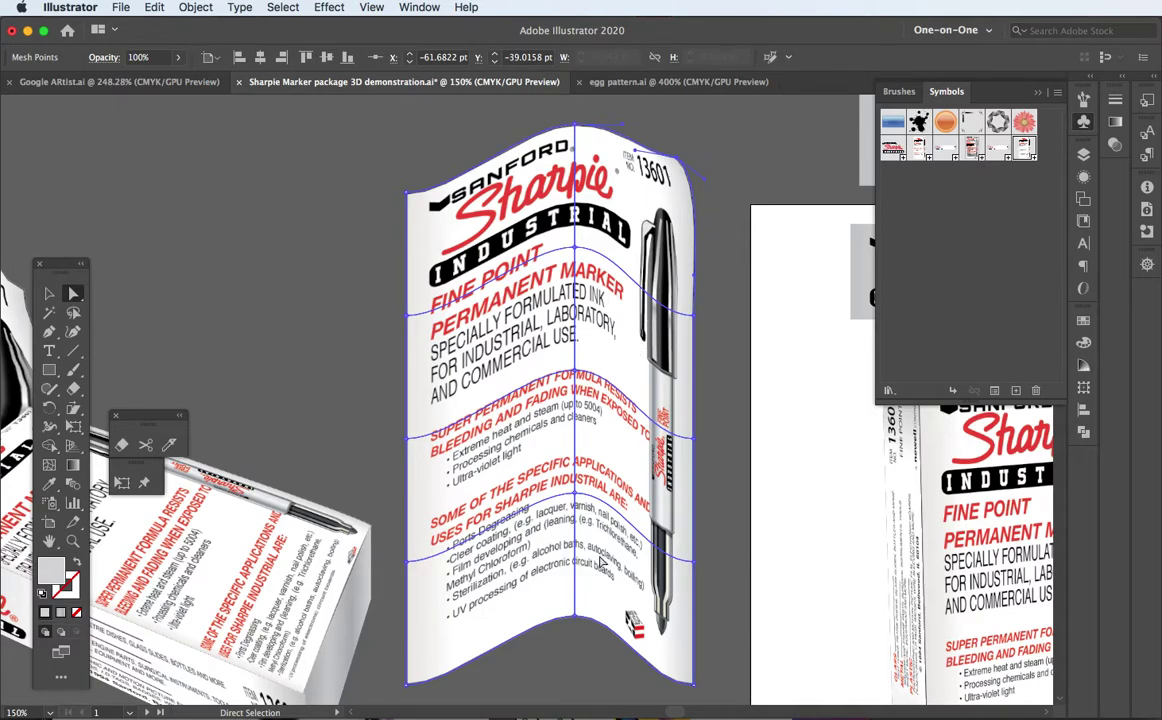
drag(575, 617, 537, 606)
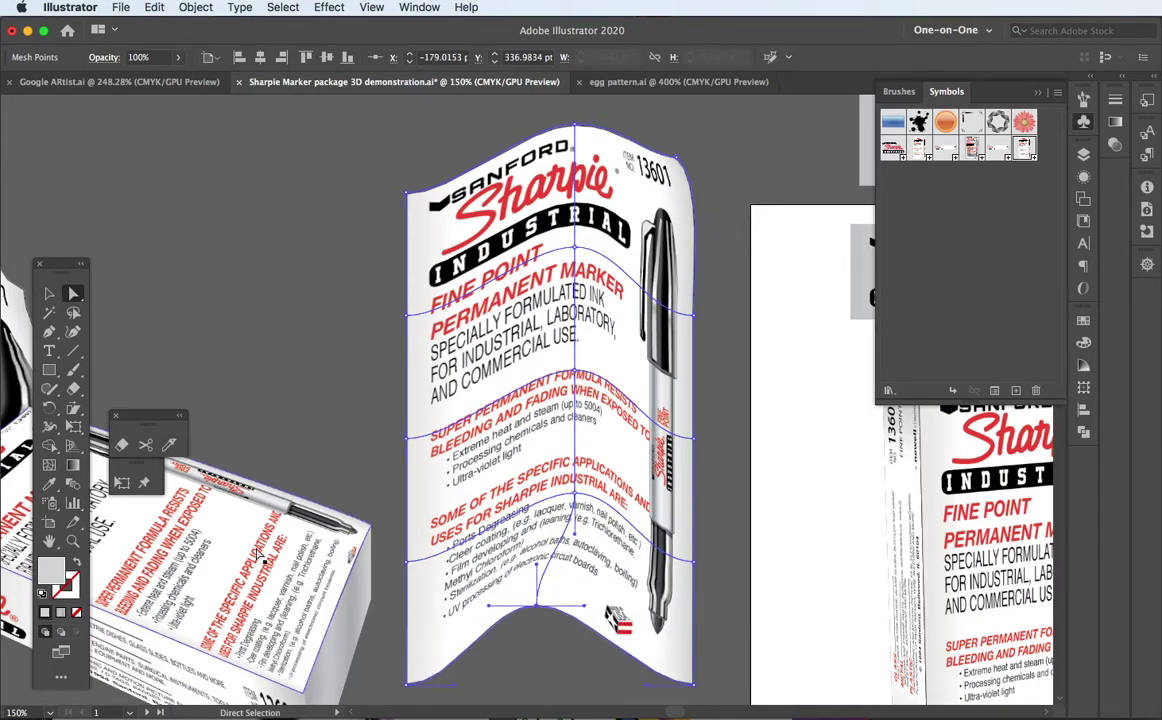
click(213, 364)
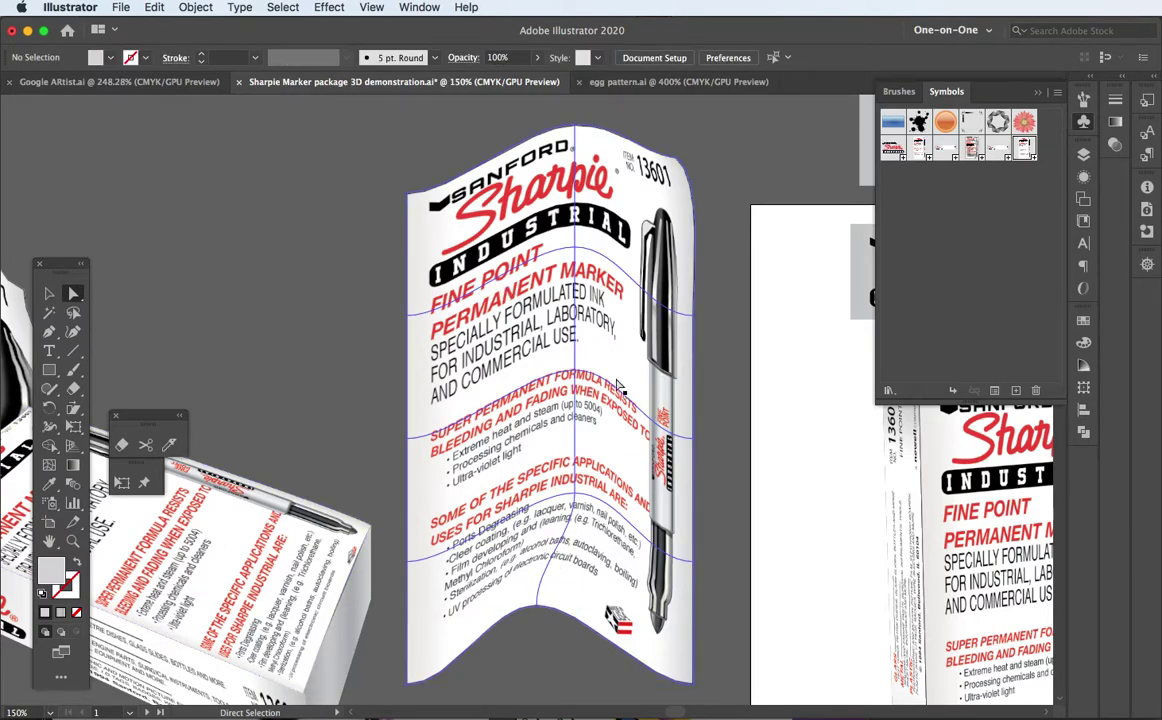
Move the finished box group down and right, clear of the crumpled panel, and shift the wavy front panel left and slightly up over it
drag(617, 387, 833, 228)
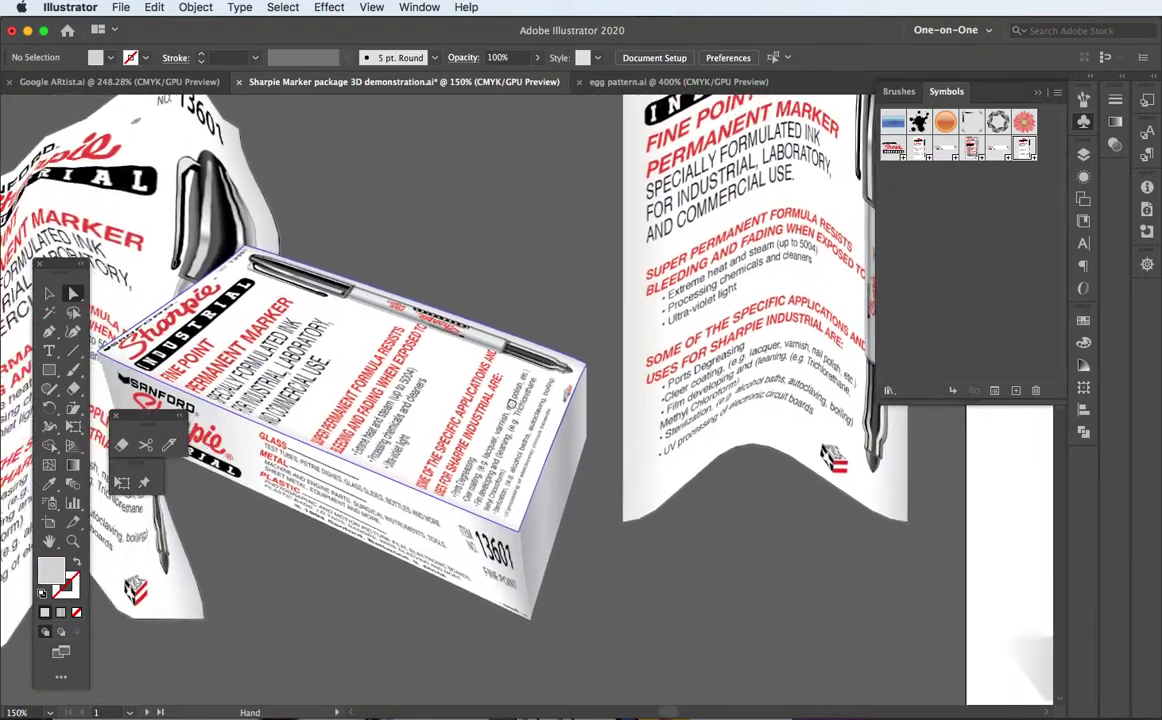
drag(509, 426, 614, 453)
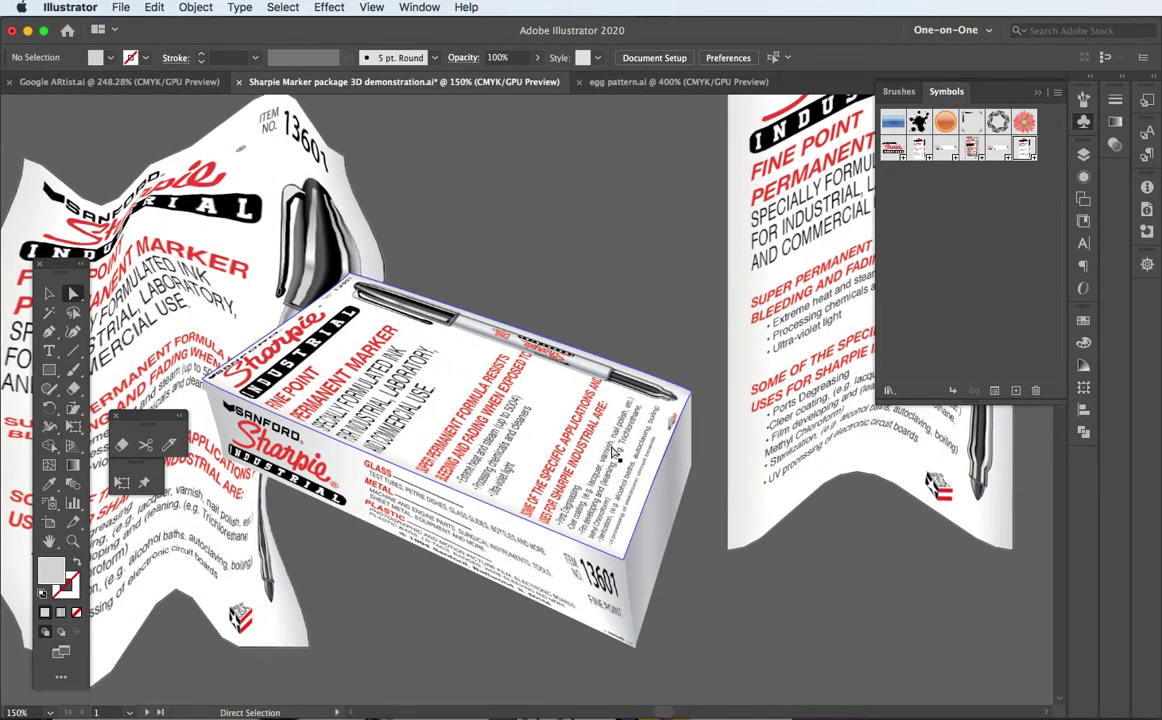
scroll(614, 453, down, 1)
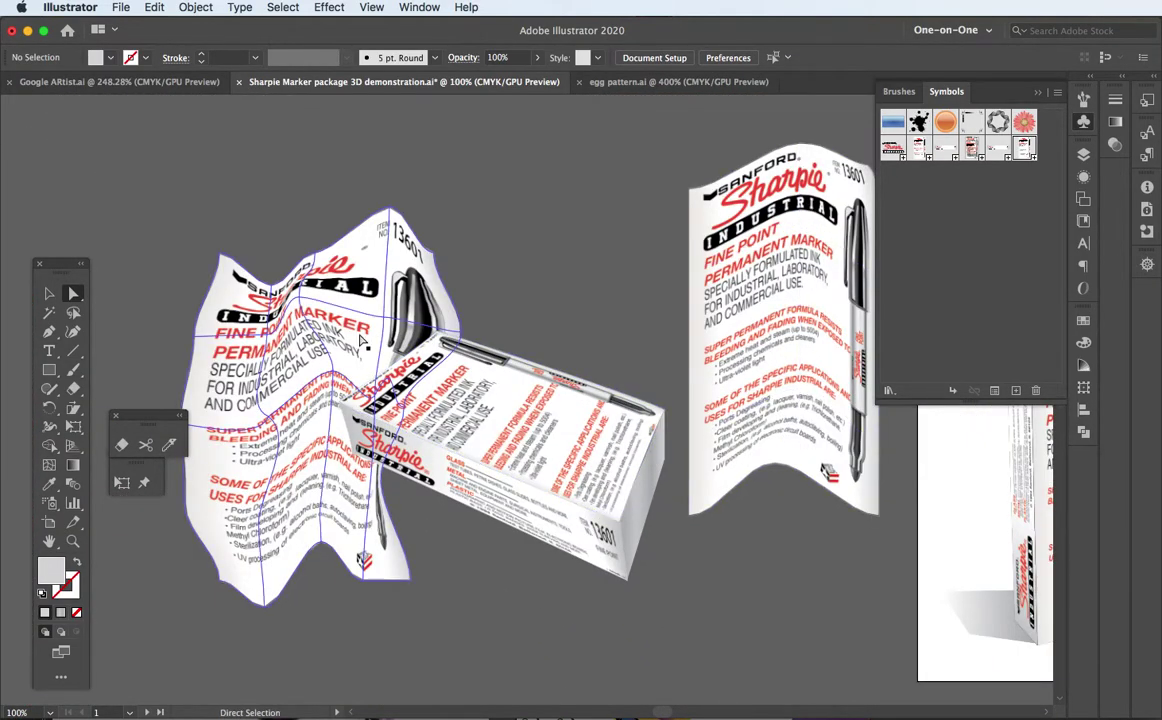
key(v)
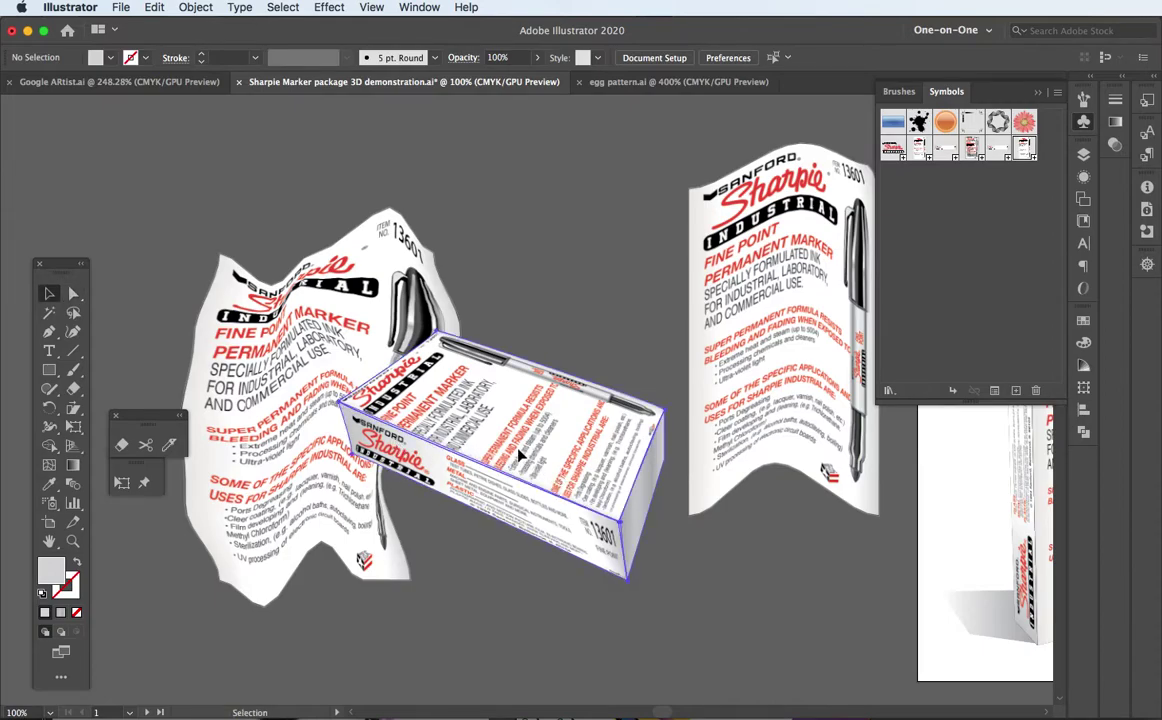
drag(519, 451, 584, 505)
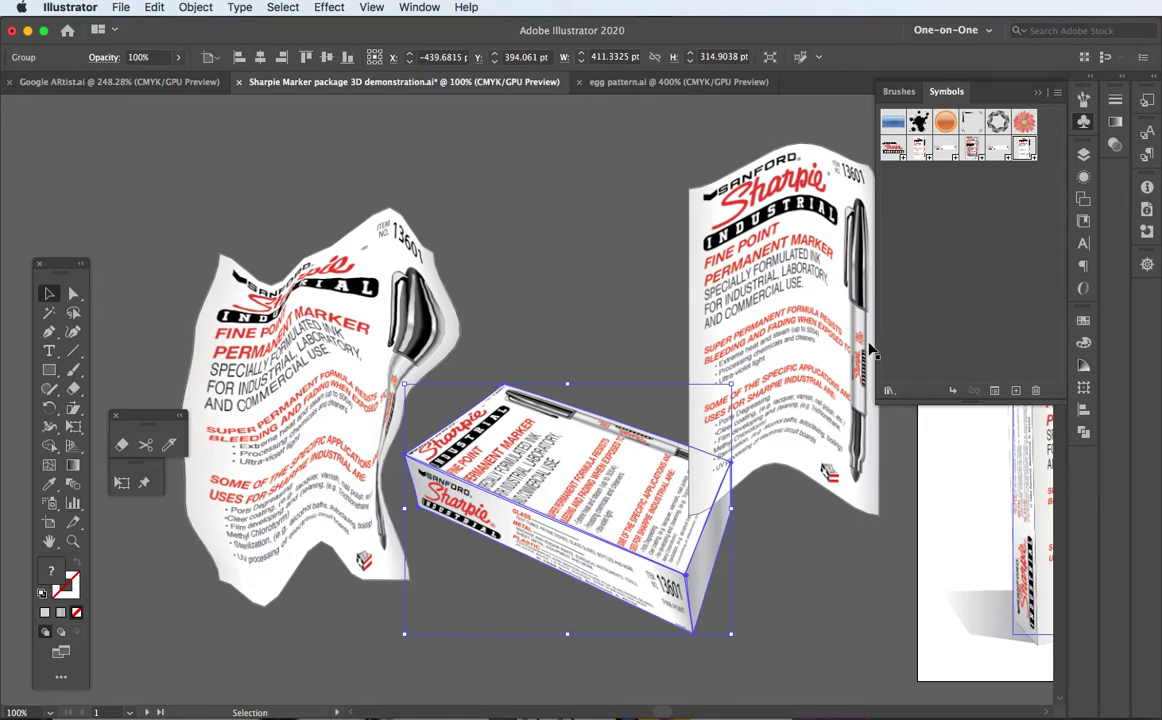
drag(786, 345, 695, 329)
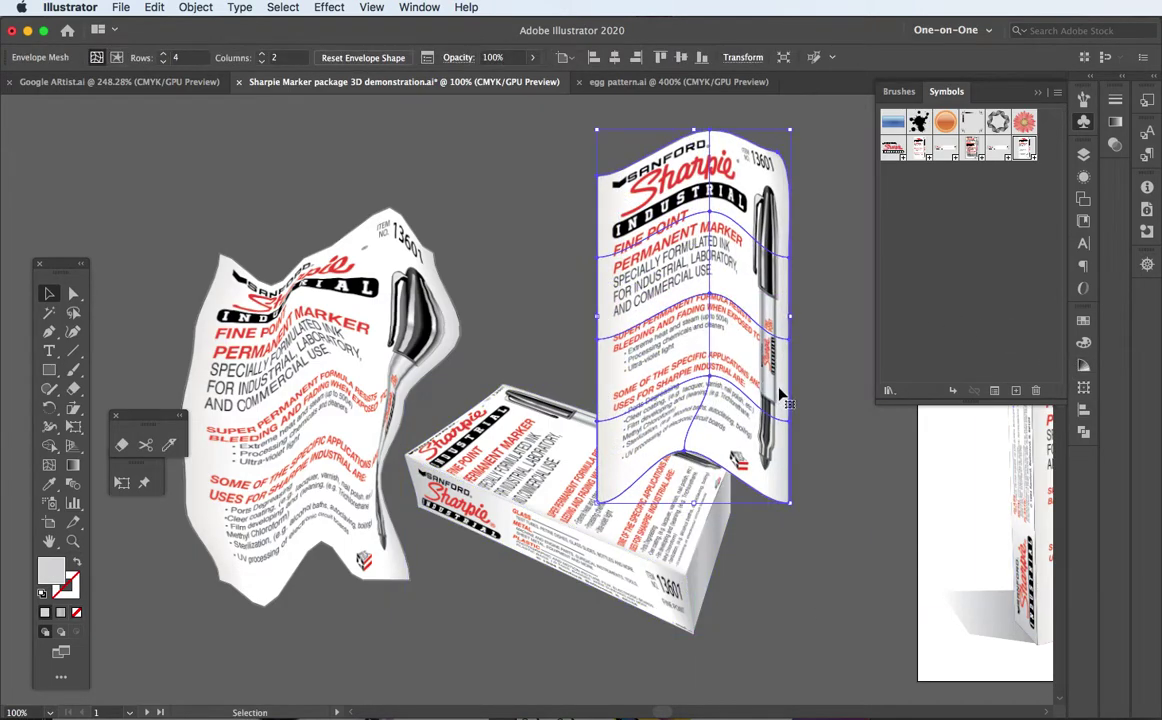